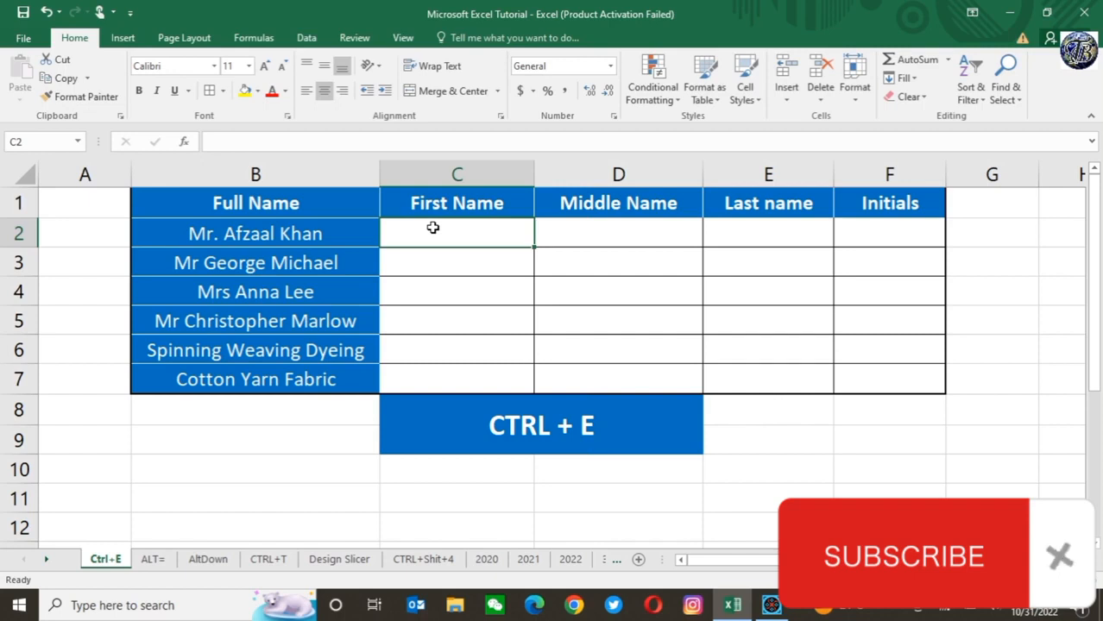
Step: Try to extract the titles by entering "Mr." in C2 and applying Flash Fill to the First Name column from C3
text(Mr)
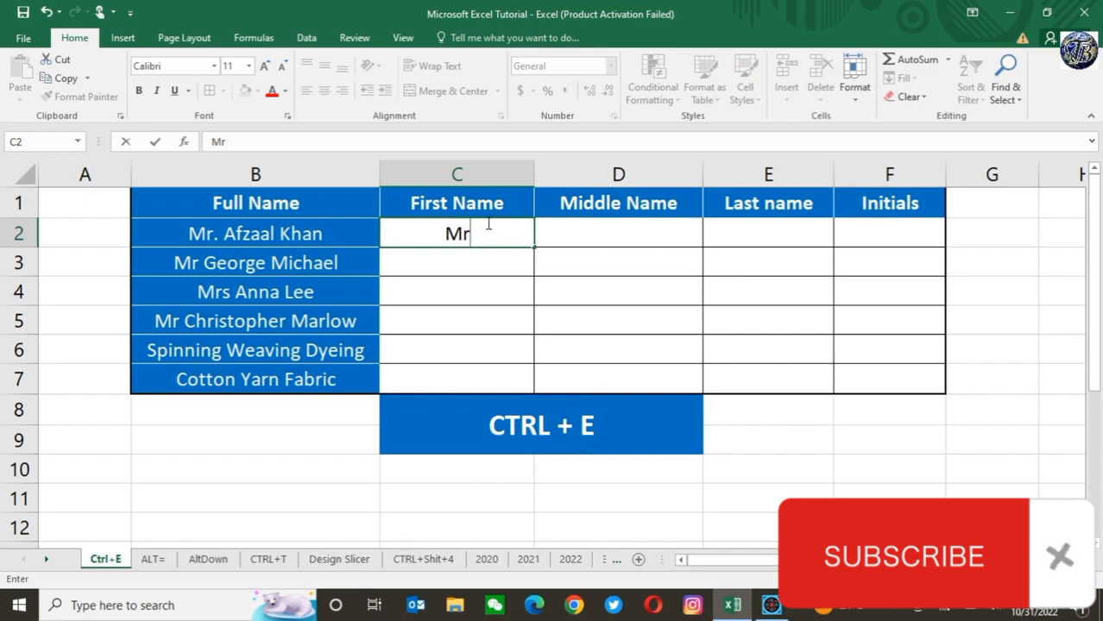
text(.)
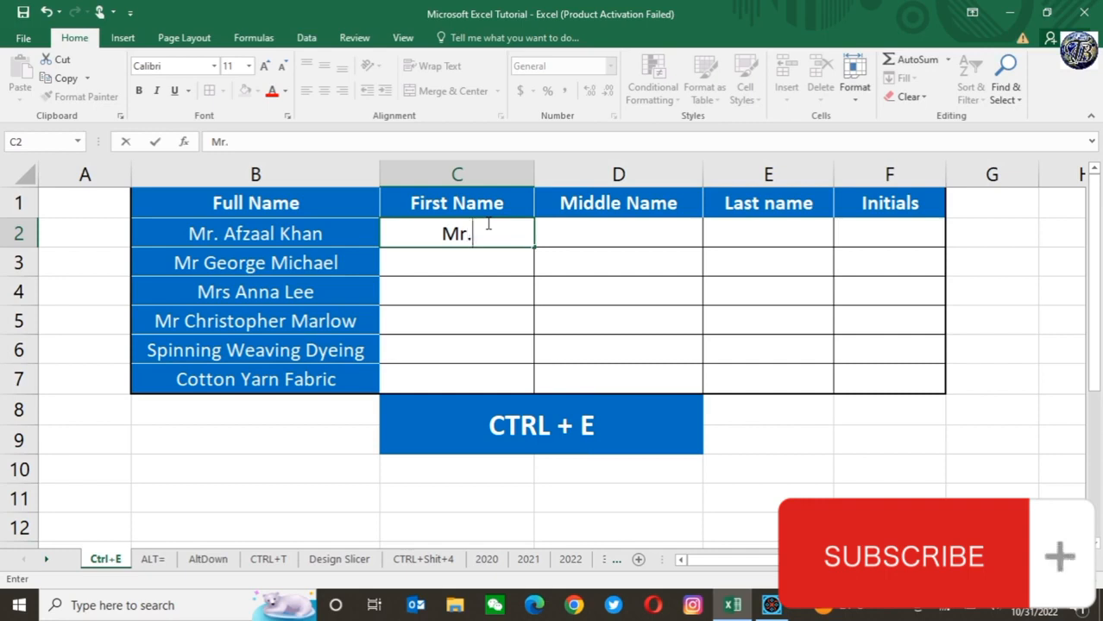
key(Return)
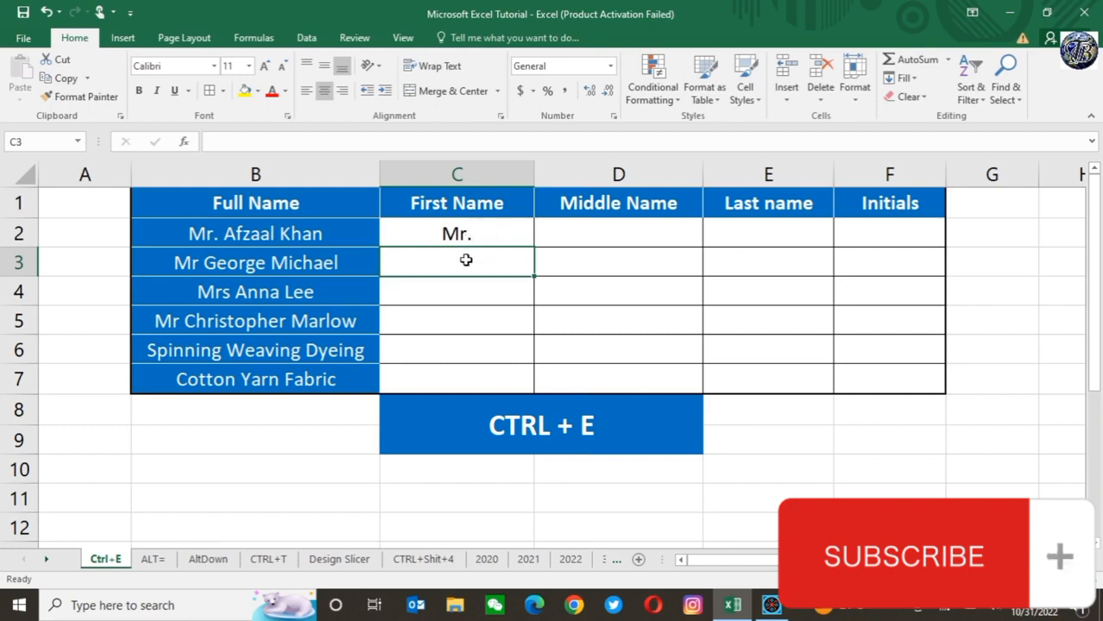
key(ctrl+e)
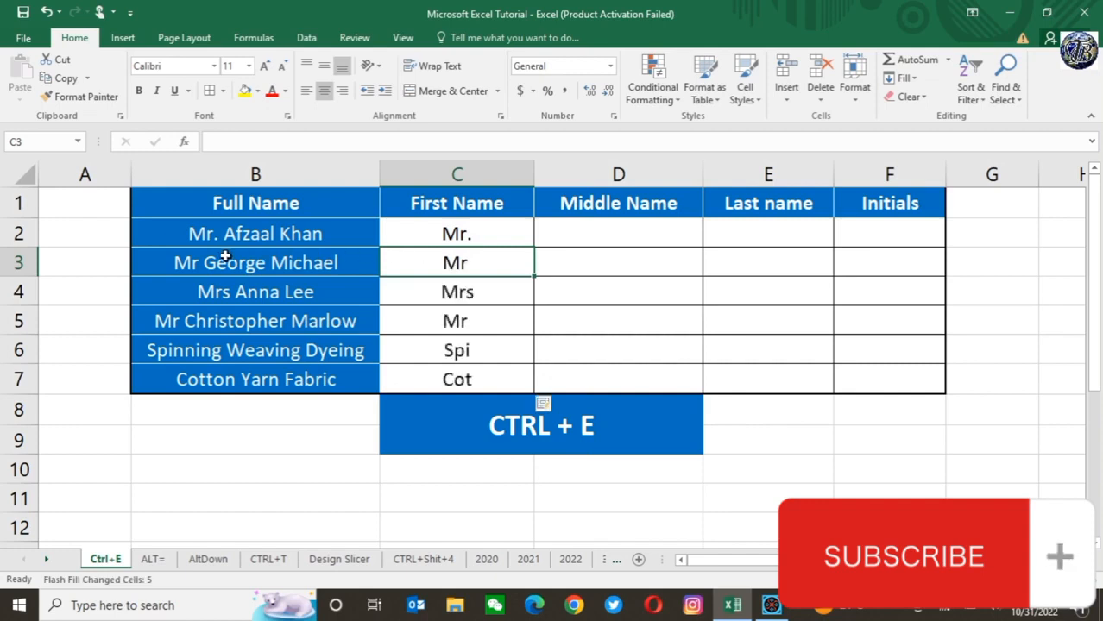
click(471, 234)
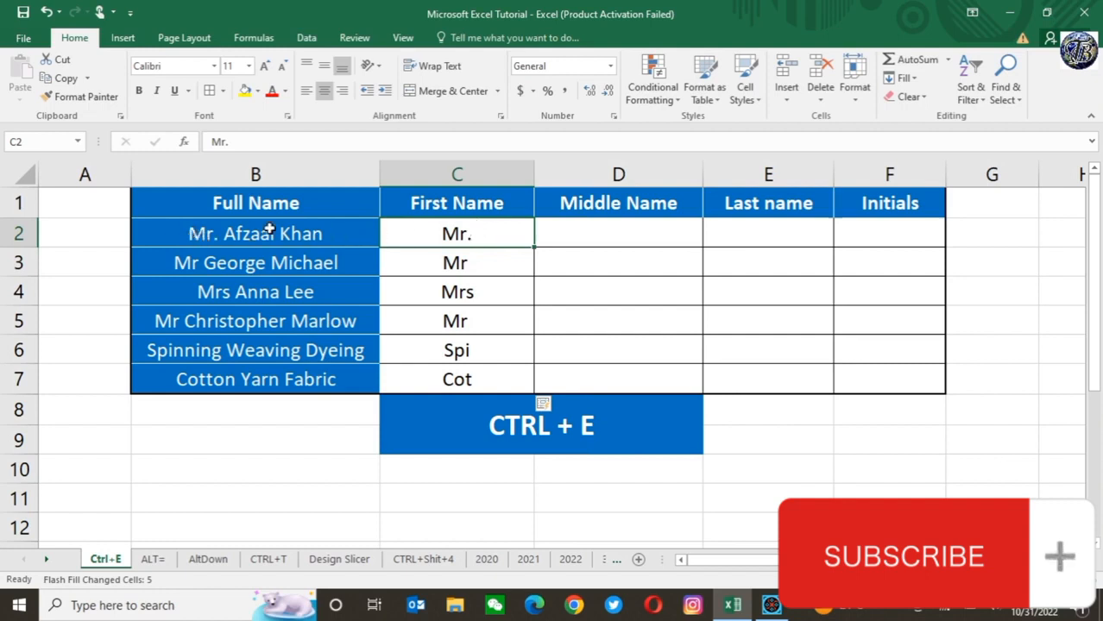
click(185, 234)
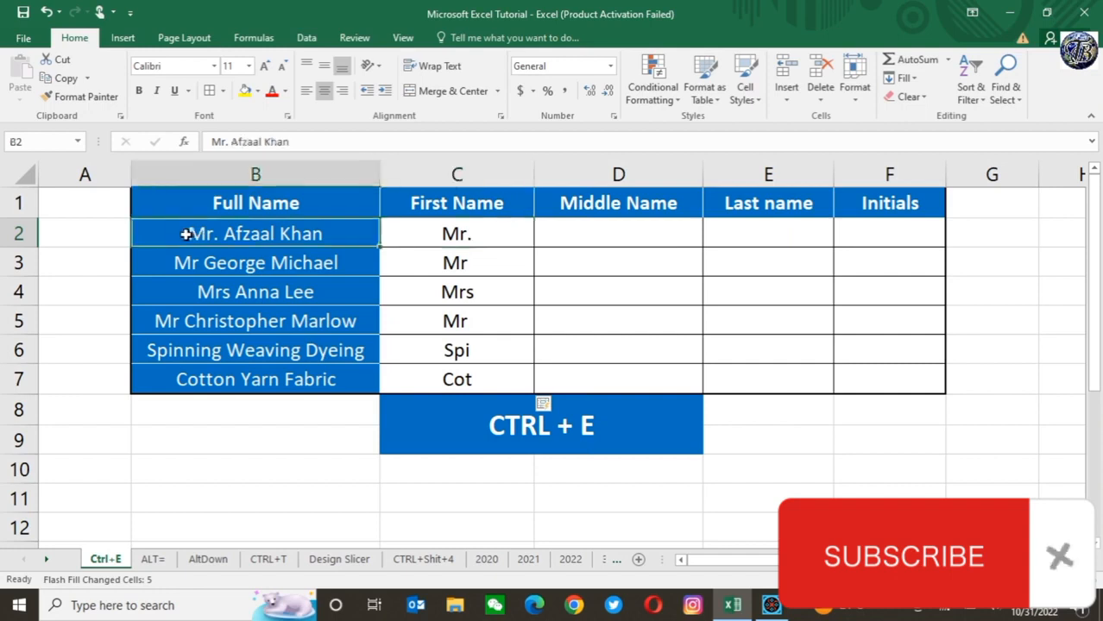
click(463, 233)
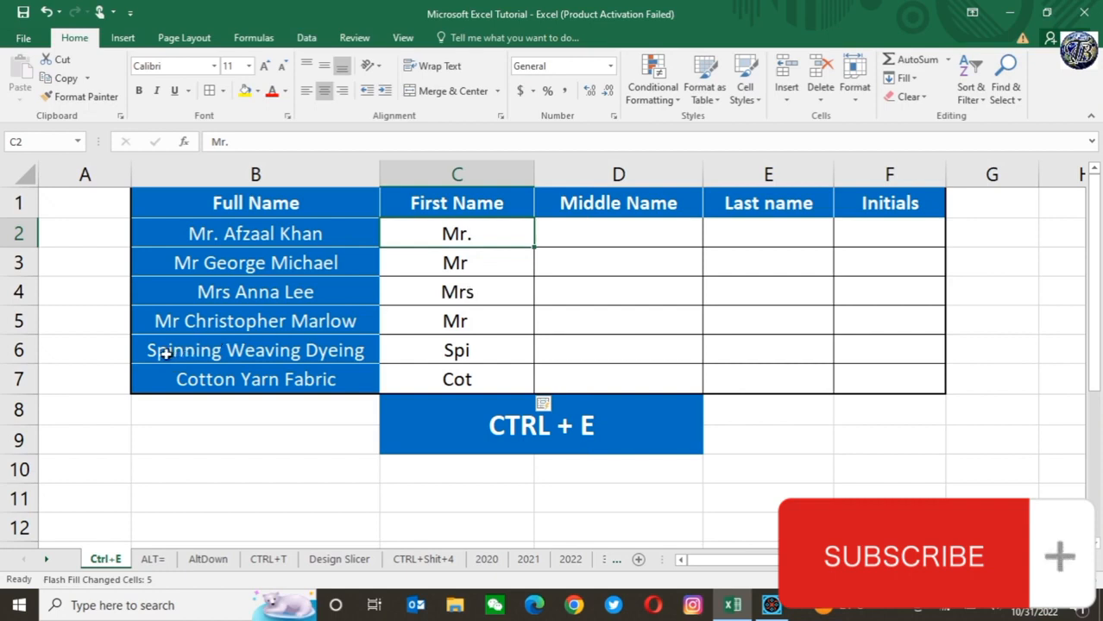
click(501, 349)
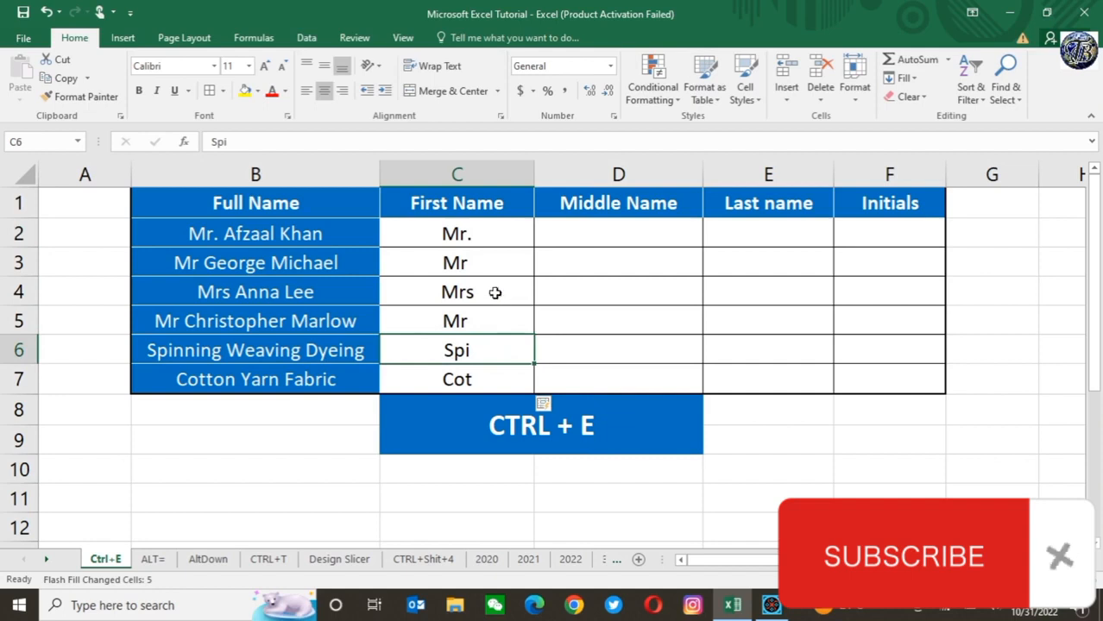
Step: Clear the contents of C2:C7 in the First Name column
click(462, 233)
key(shift+Down)
key(shift+Down)
key(shift+Down)
key(shift+Down)
key(shift+Down)
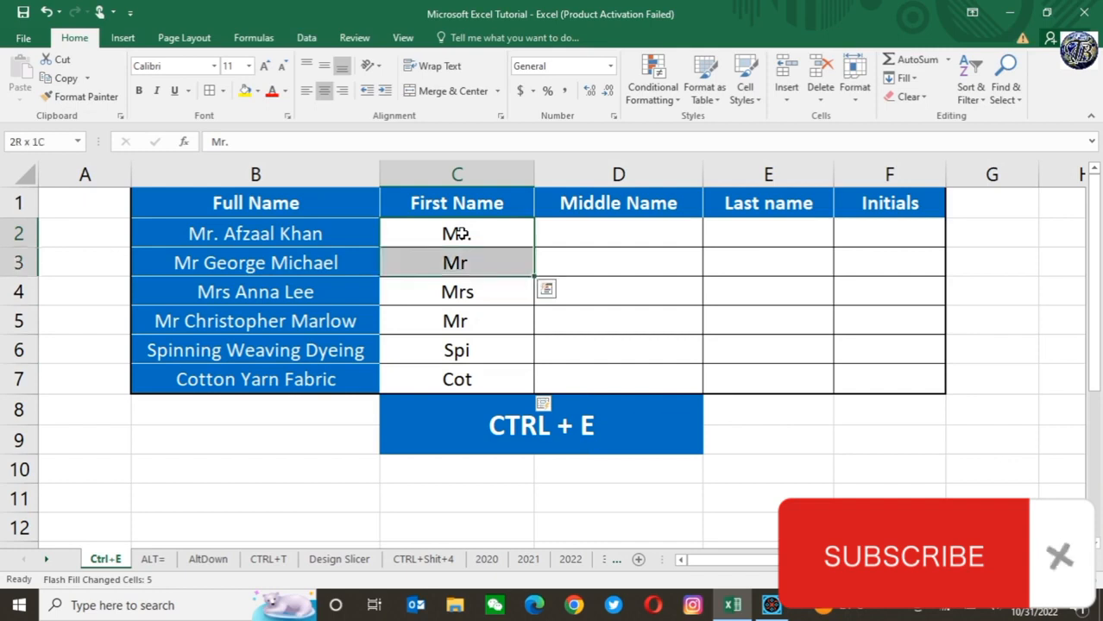
right_click(460, 233)
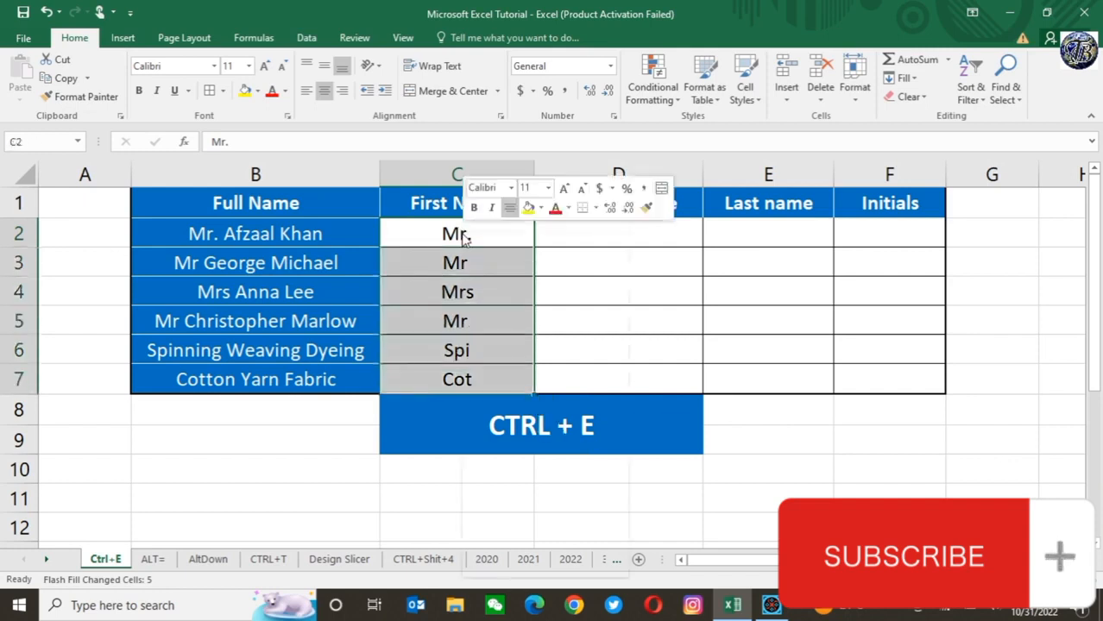
click(557, 406)
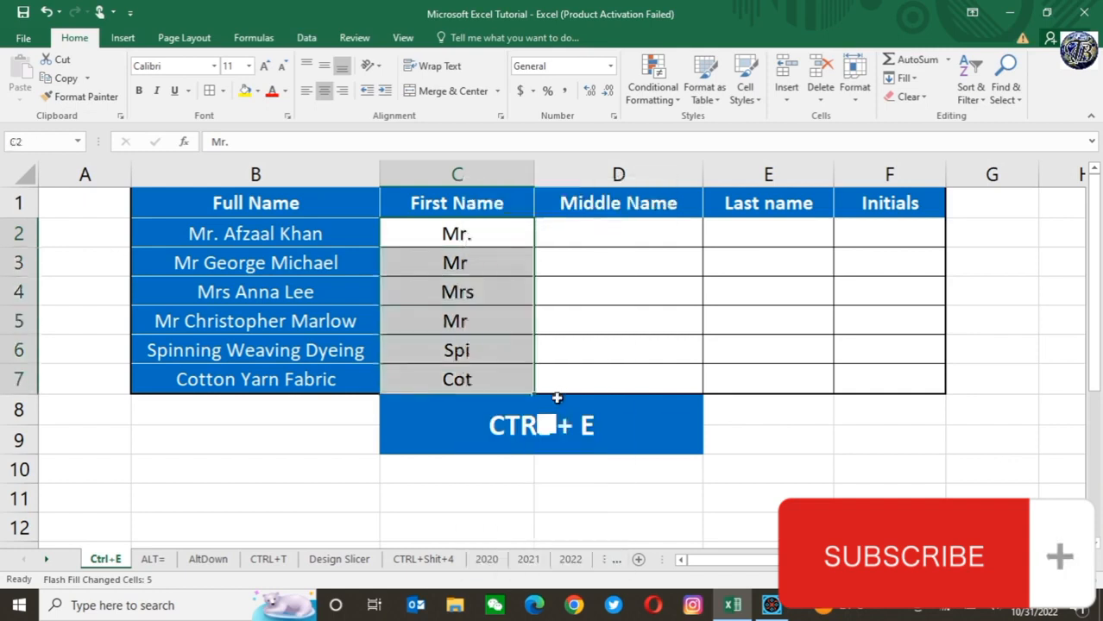
click(453, 238)
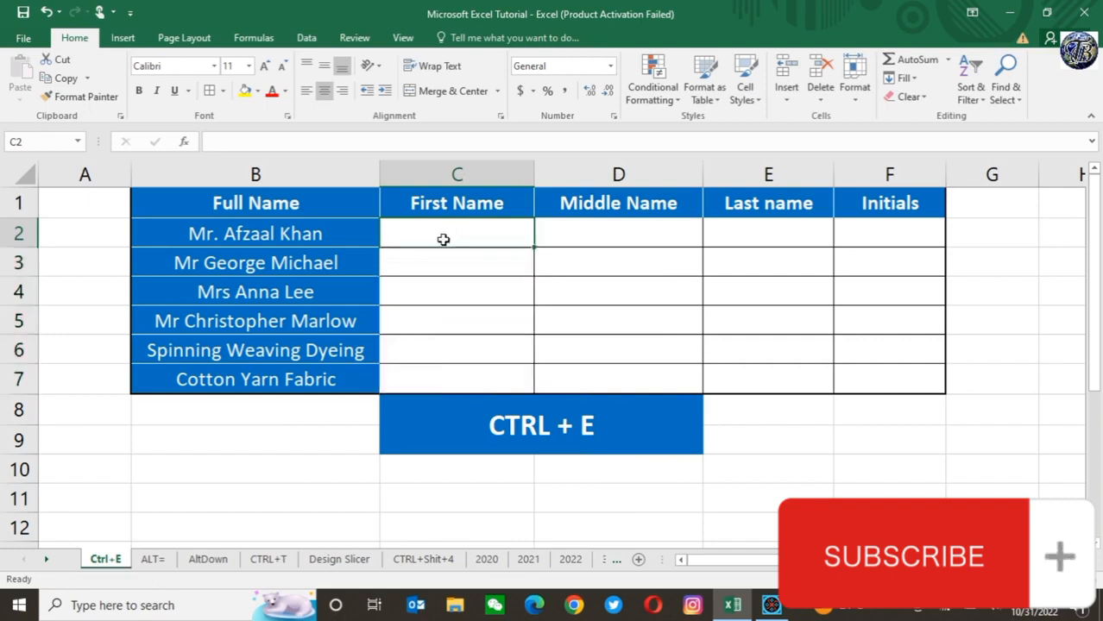
Step: Enter "Mr." in C2 and "Mr" in C3, and Flash Fill the rest of the First Name column from C4
text(Mr.)
key(Return)
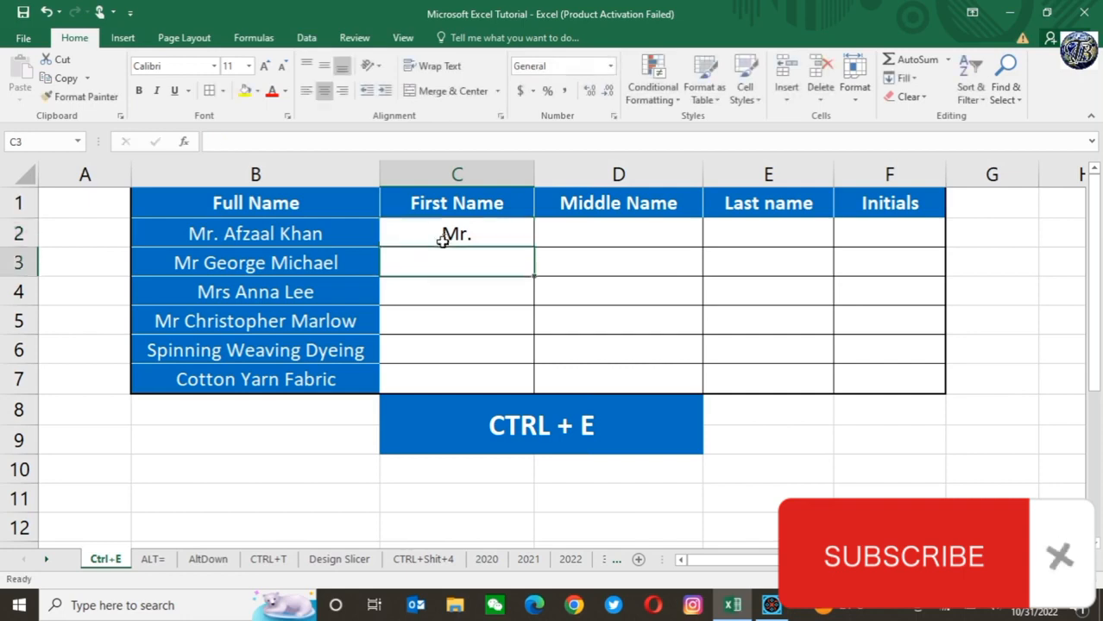
text(Mr.)
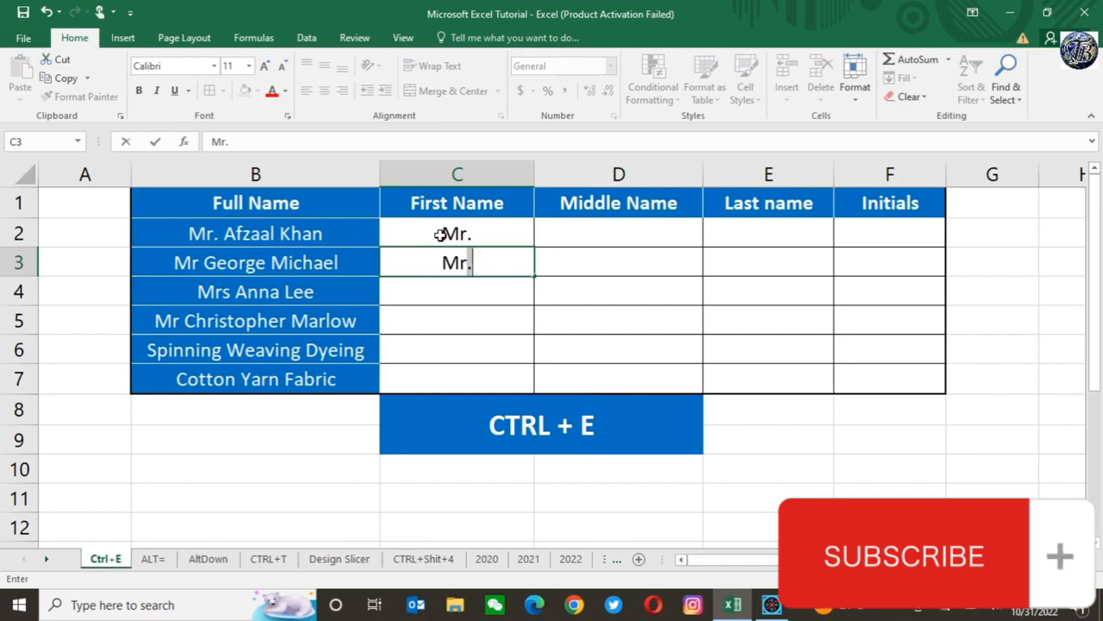
key(BackSpace)
key(ctrl+Return)
key(Down)
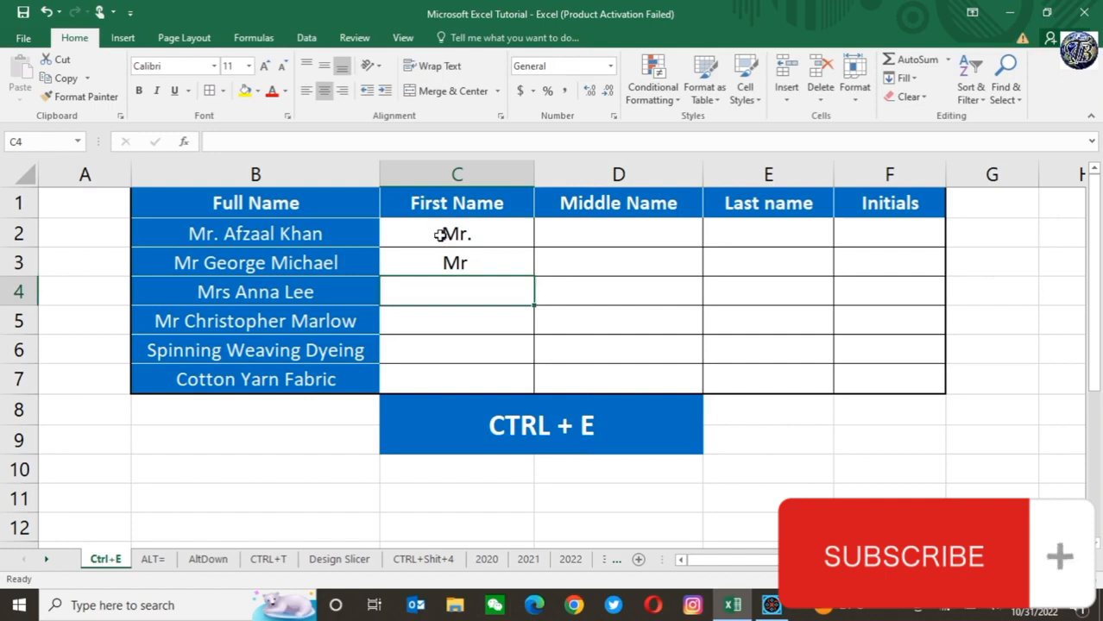
key(ctrl+e)
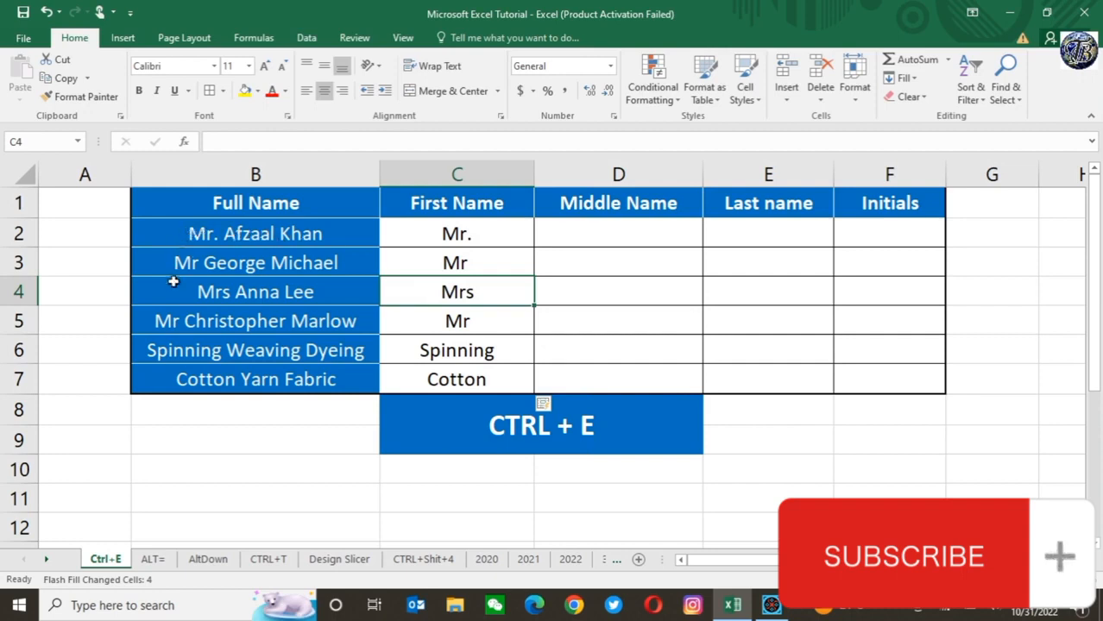
click(476, 228)
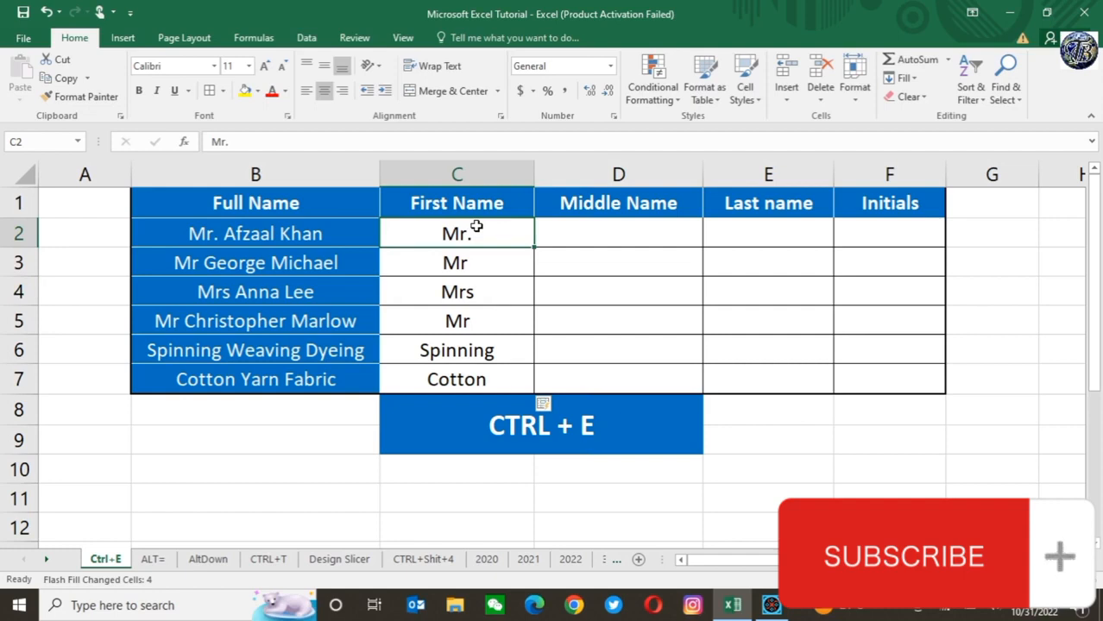
Step: Enter the second word of B2's full name in D2 and Flash Fill the Middle Name column from D3
click(649, 225)
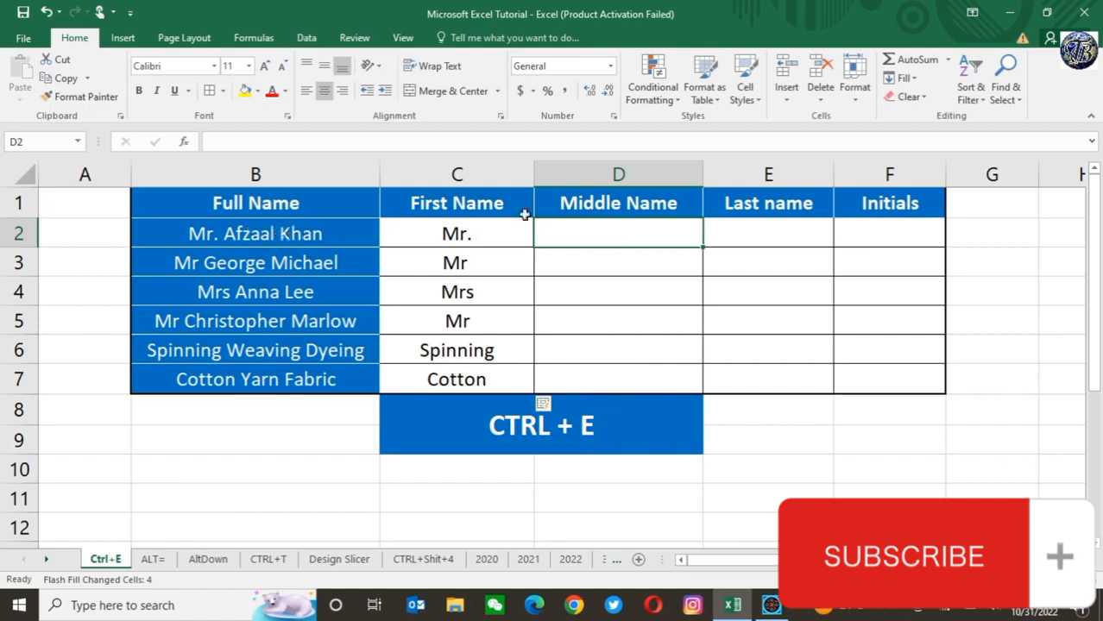
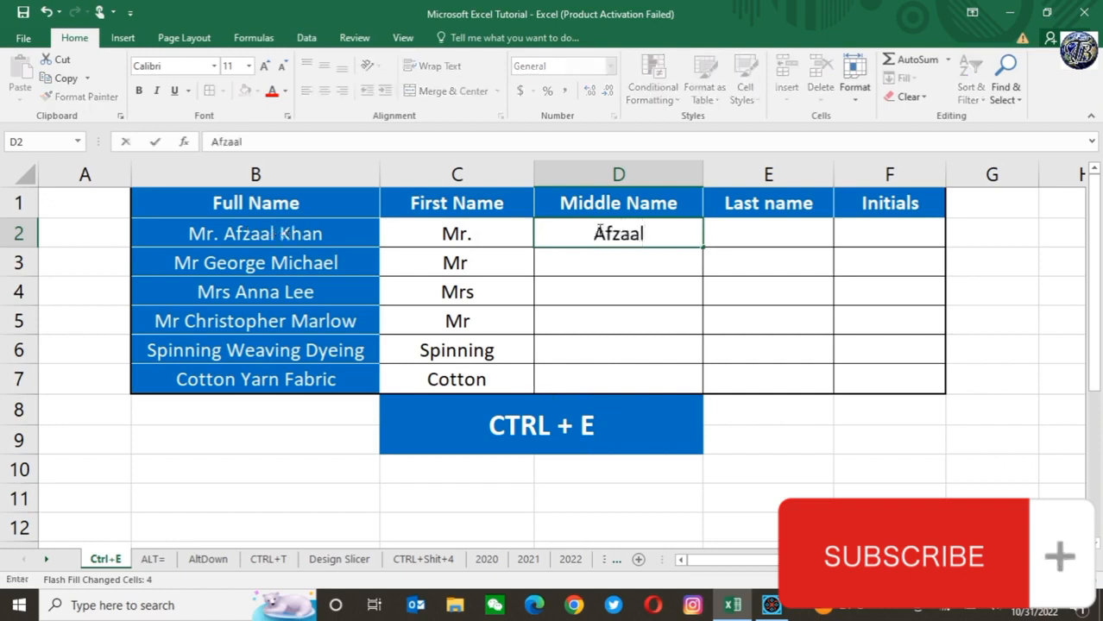
key(Return)
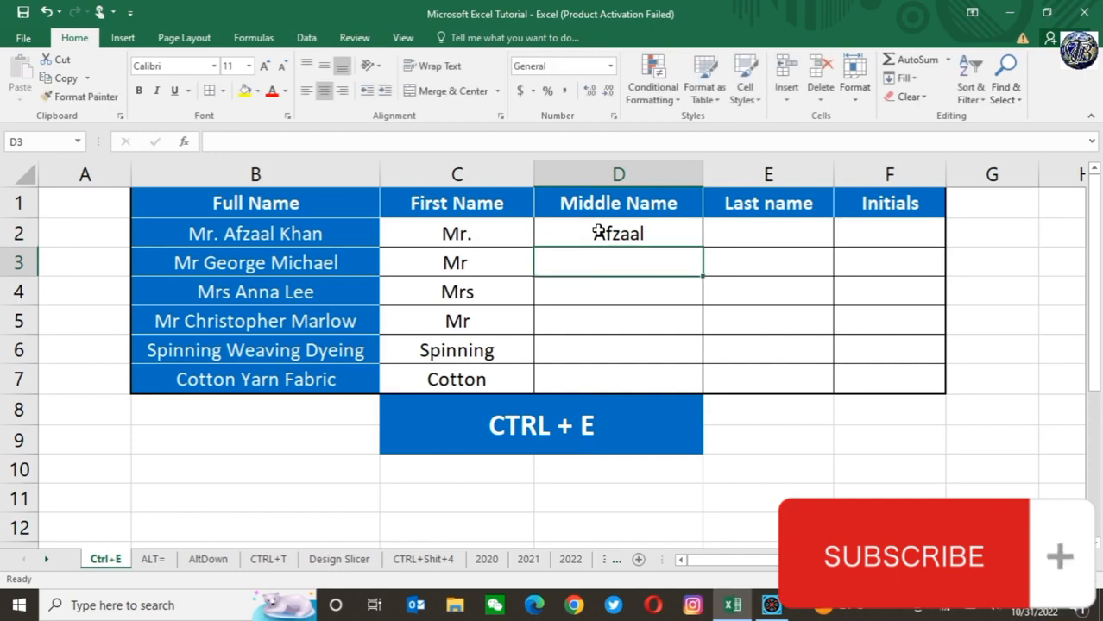
key(ctrl+e)
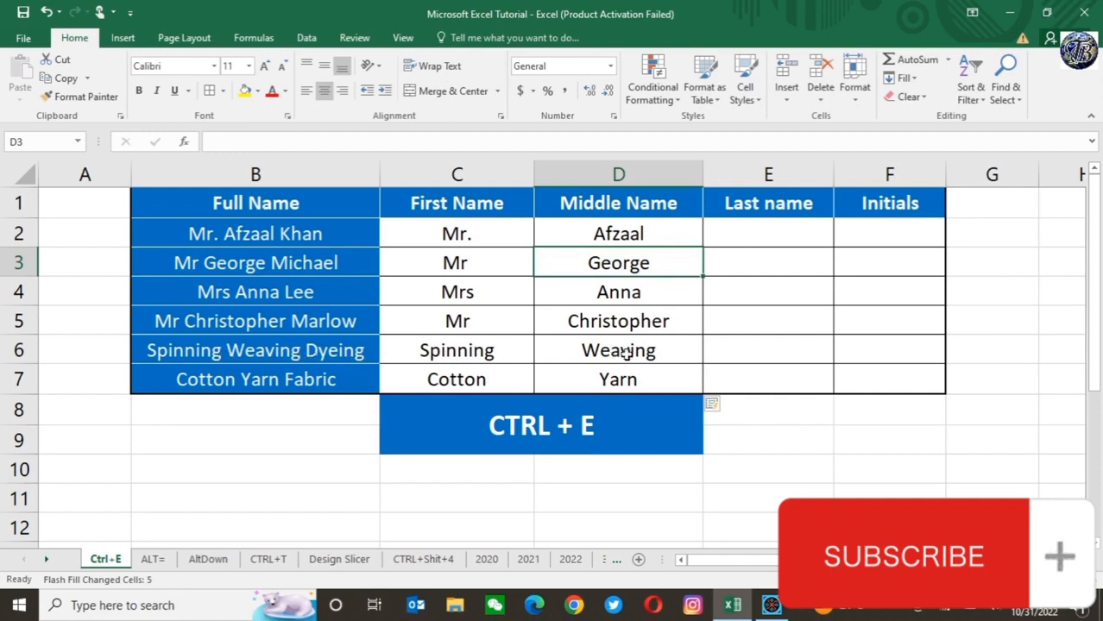
click(248, 351)
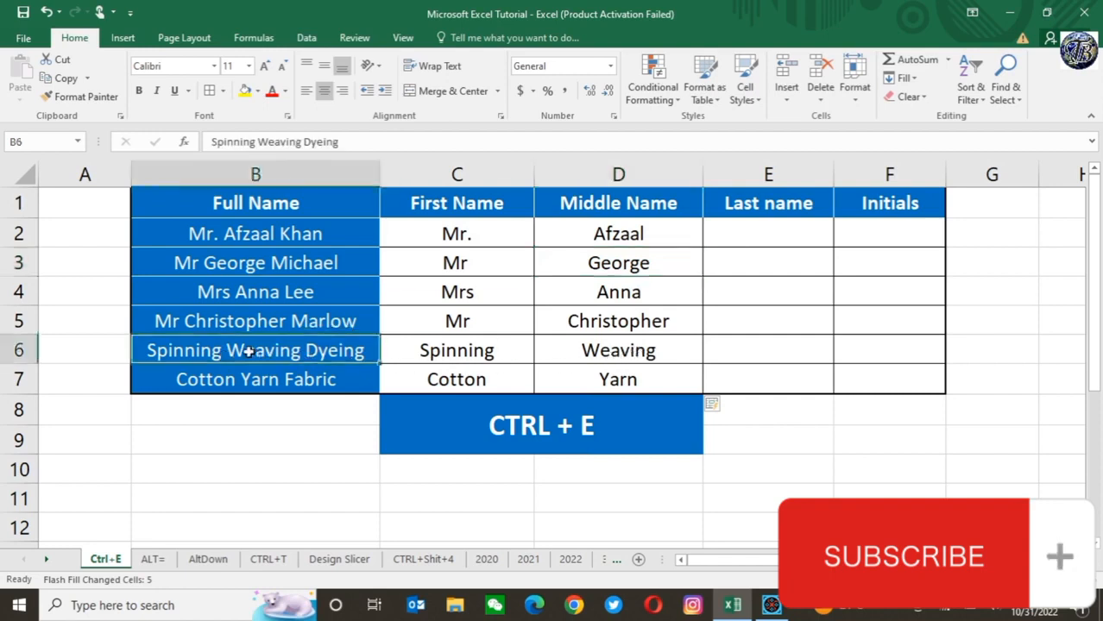
click(628, 356)
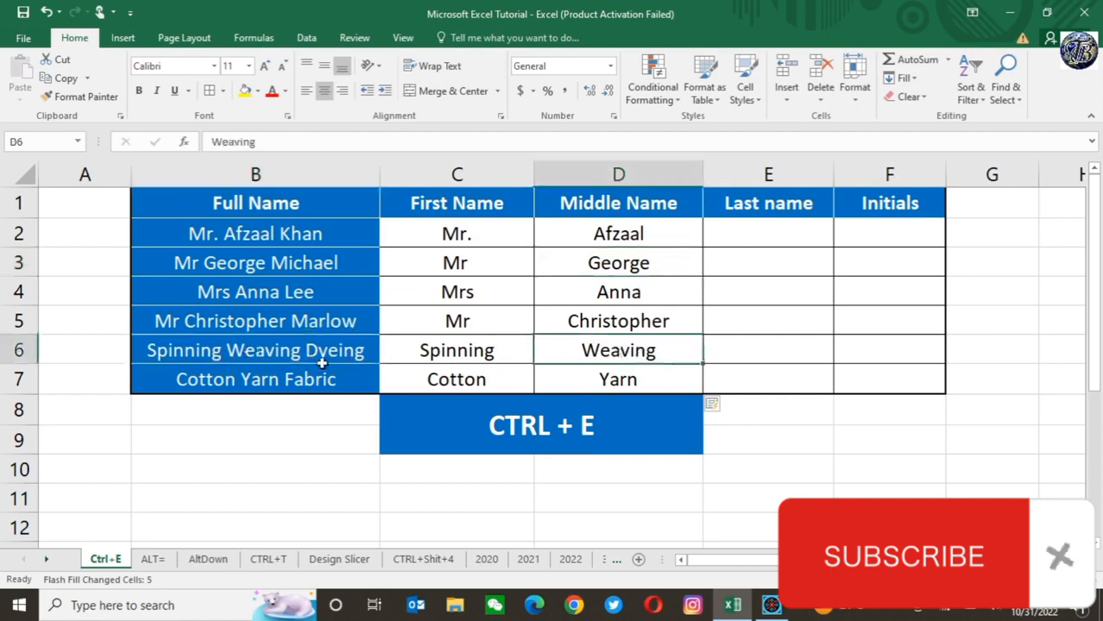
click(629, 380)
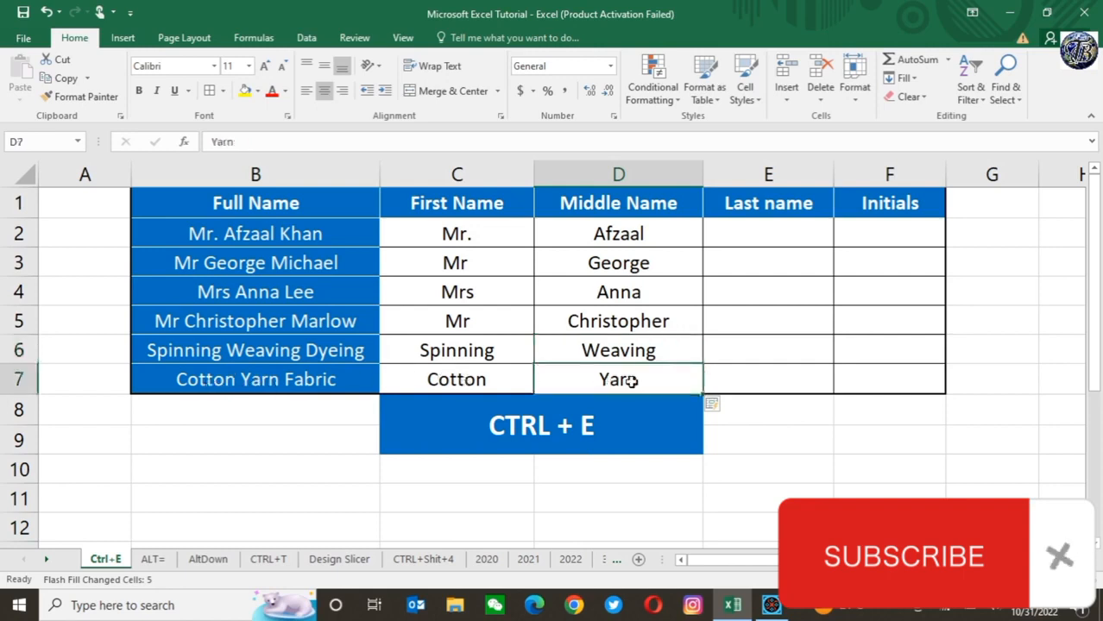
Step: Enter the last word of B2's full name in E2 and Flash Fill the Last name column from E3
click(767, 234)
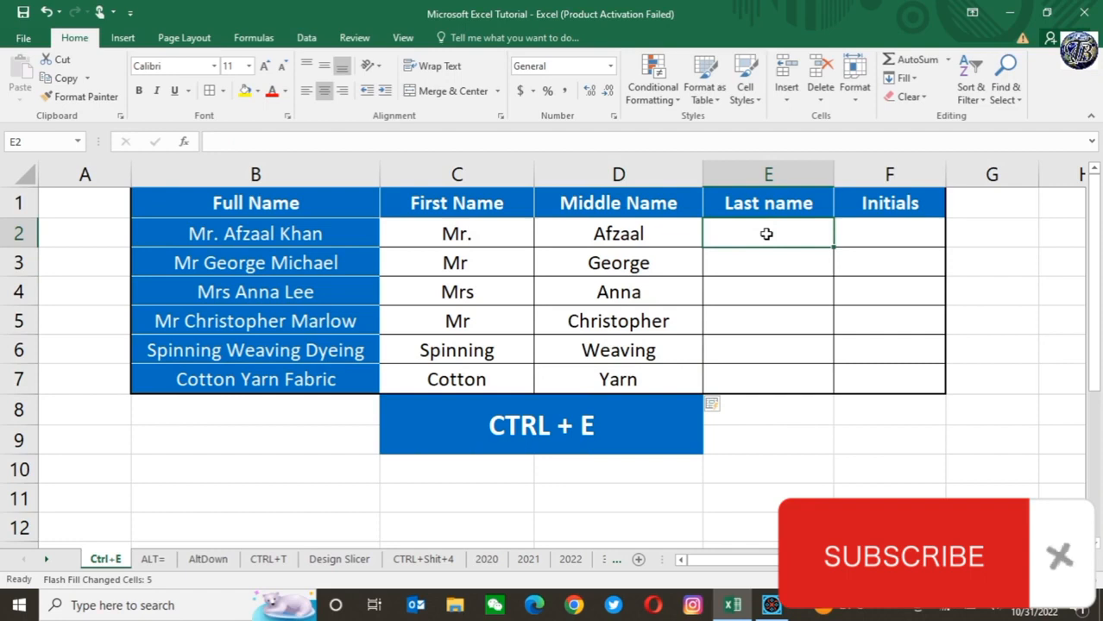
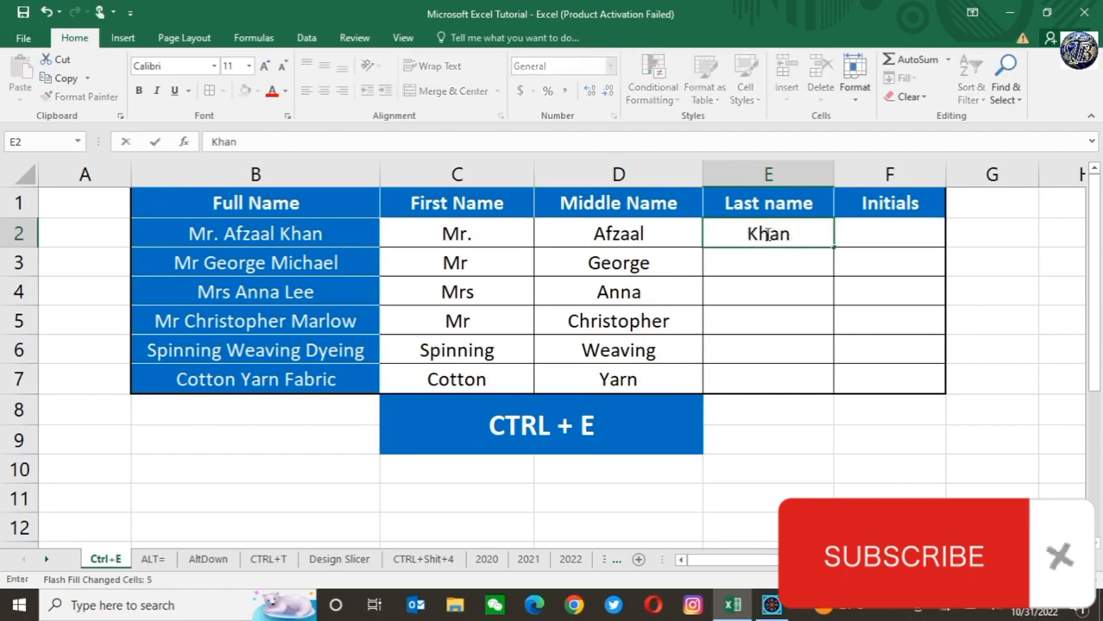
key(Return)
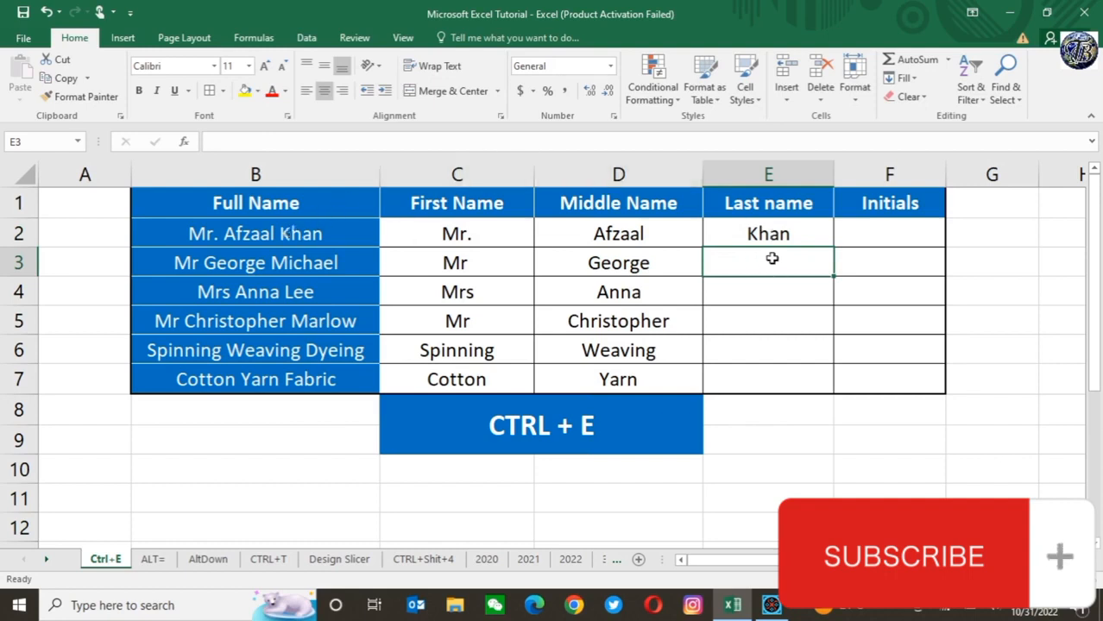
key(ctrl+e)
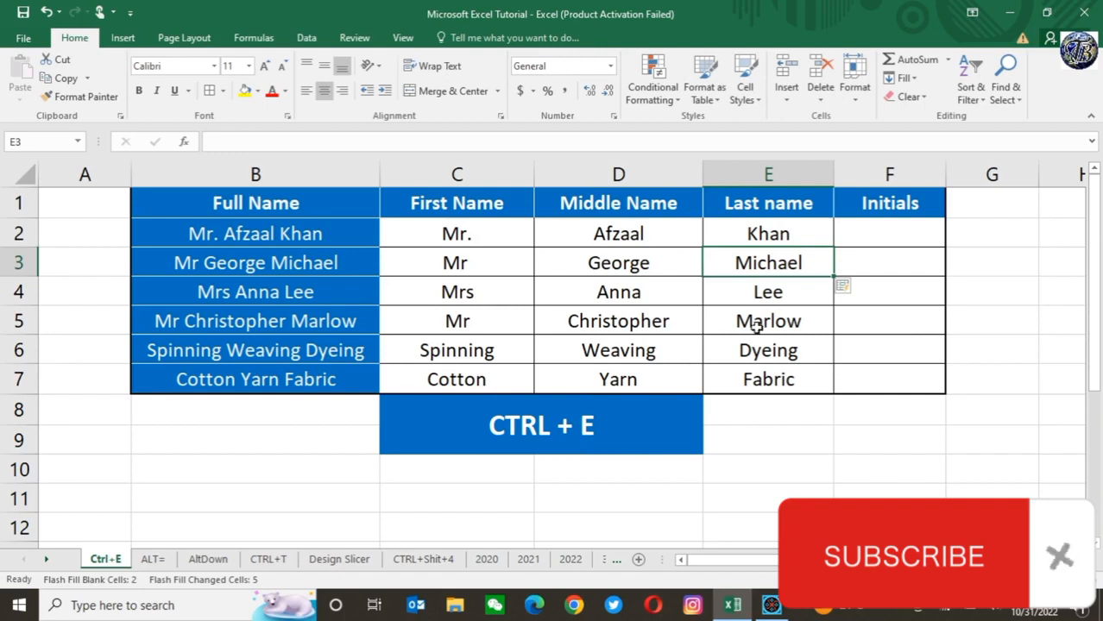
click(785, 388)
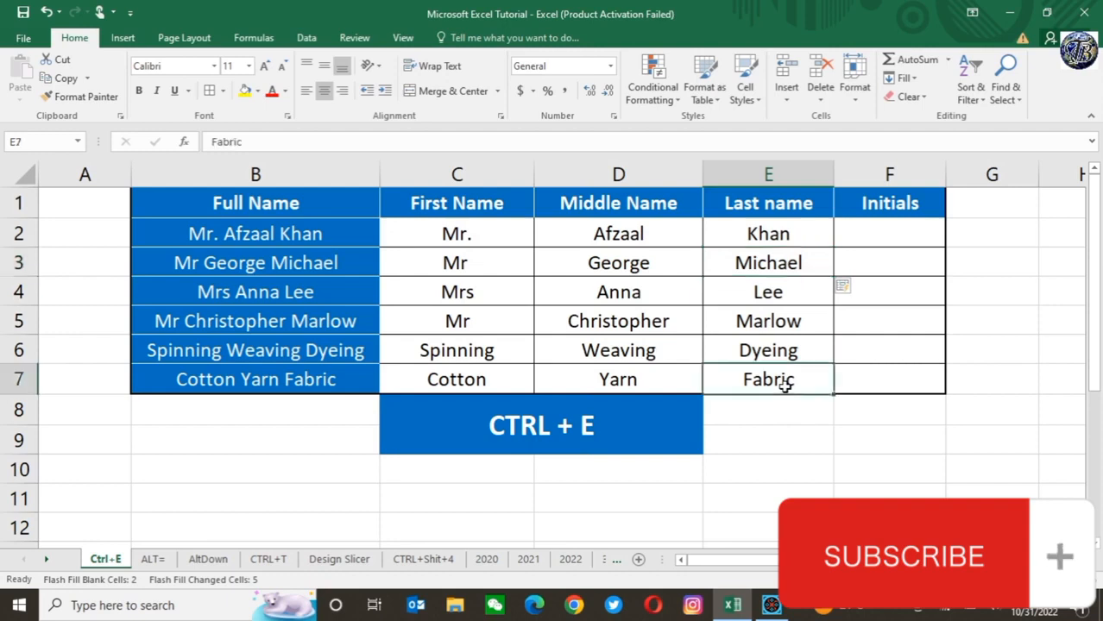
Step: Enter "MAK" in F2 and Flash Fill the rest of the Initials column from F3
click(909, 231)
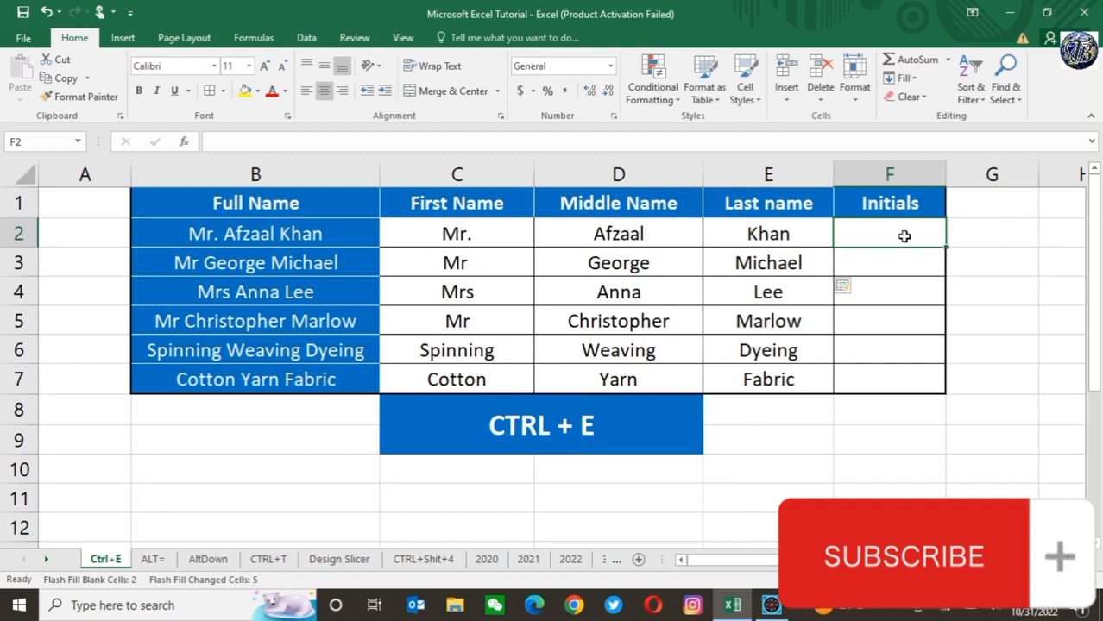
text(M)
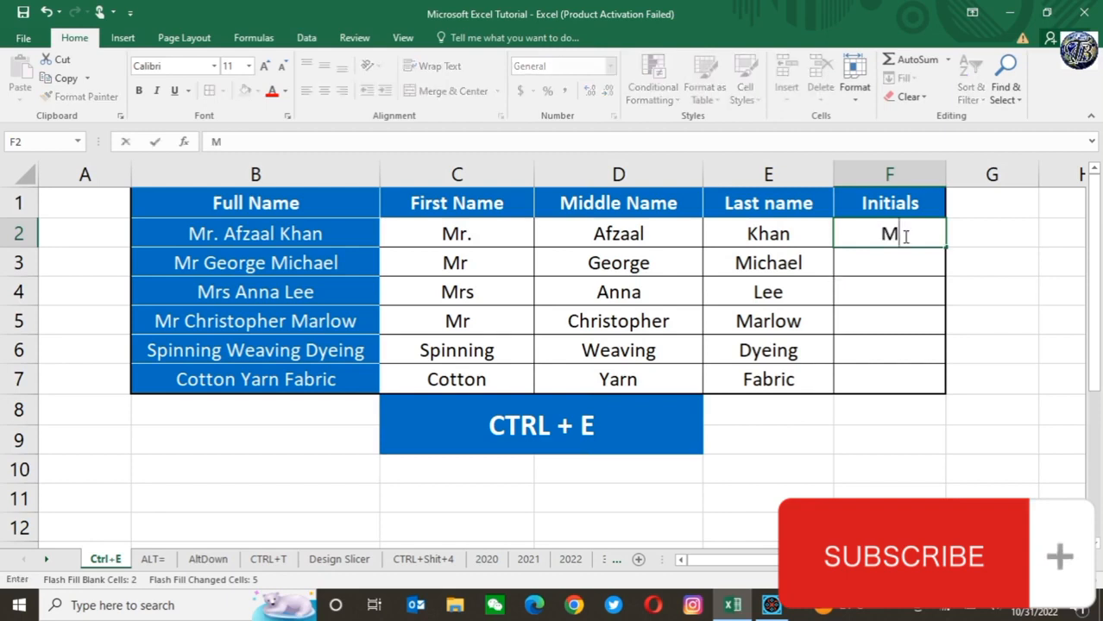
text(A)
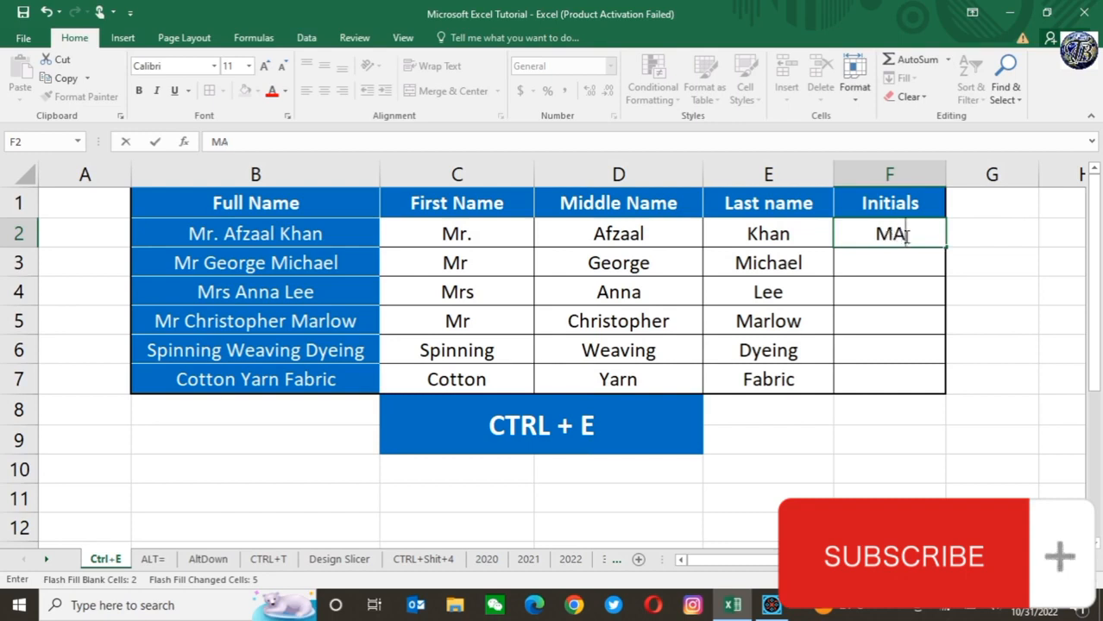
text(K)
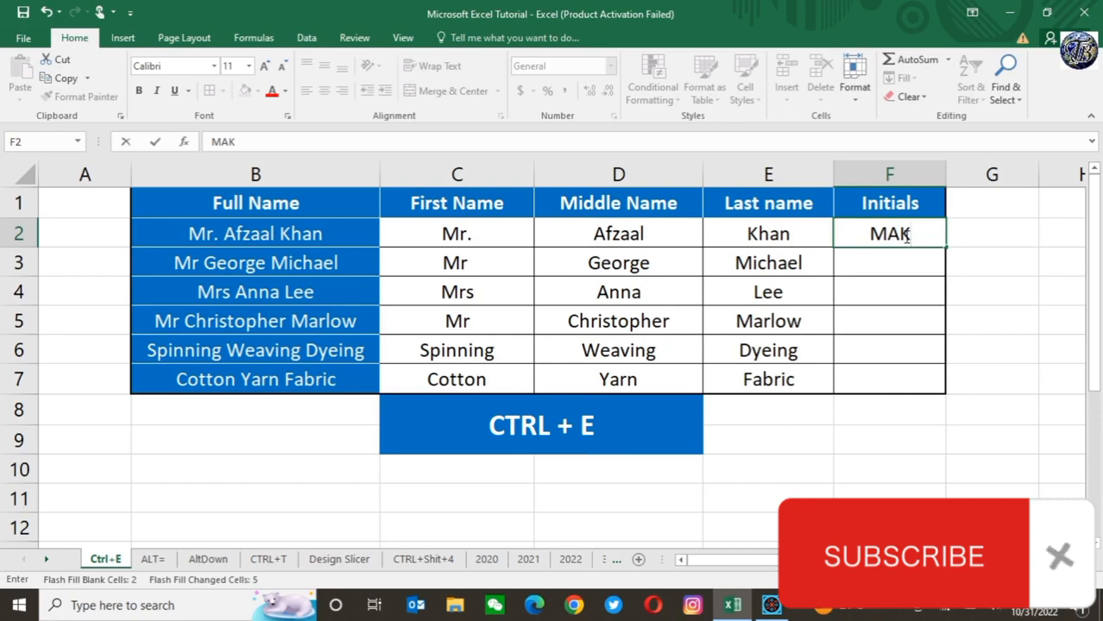
key(ctrl+Return)
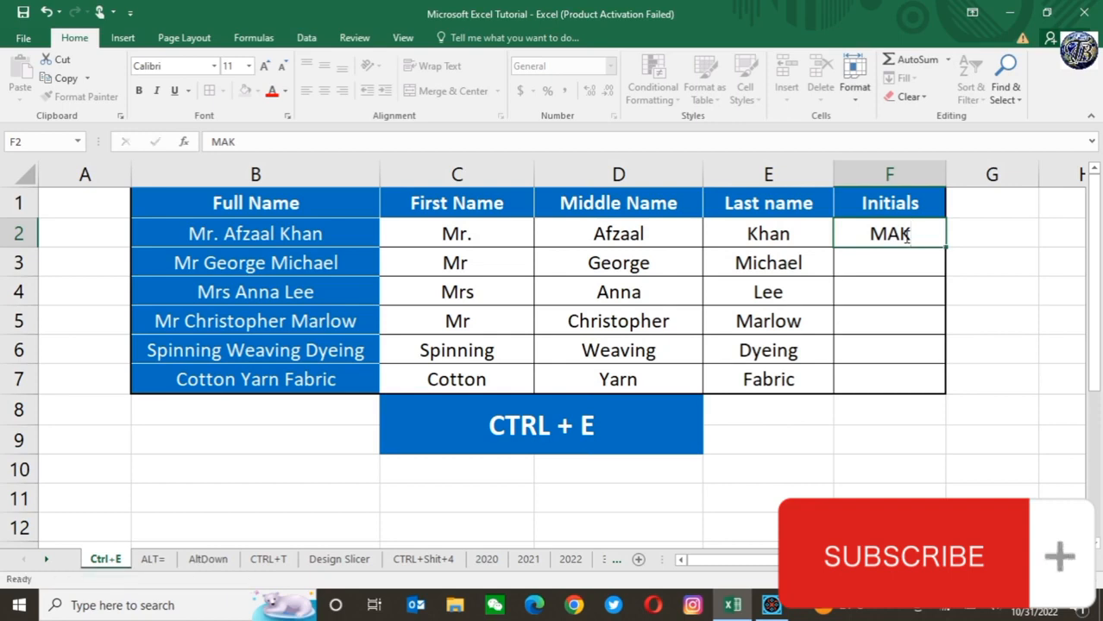
key(Down)
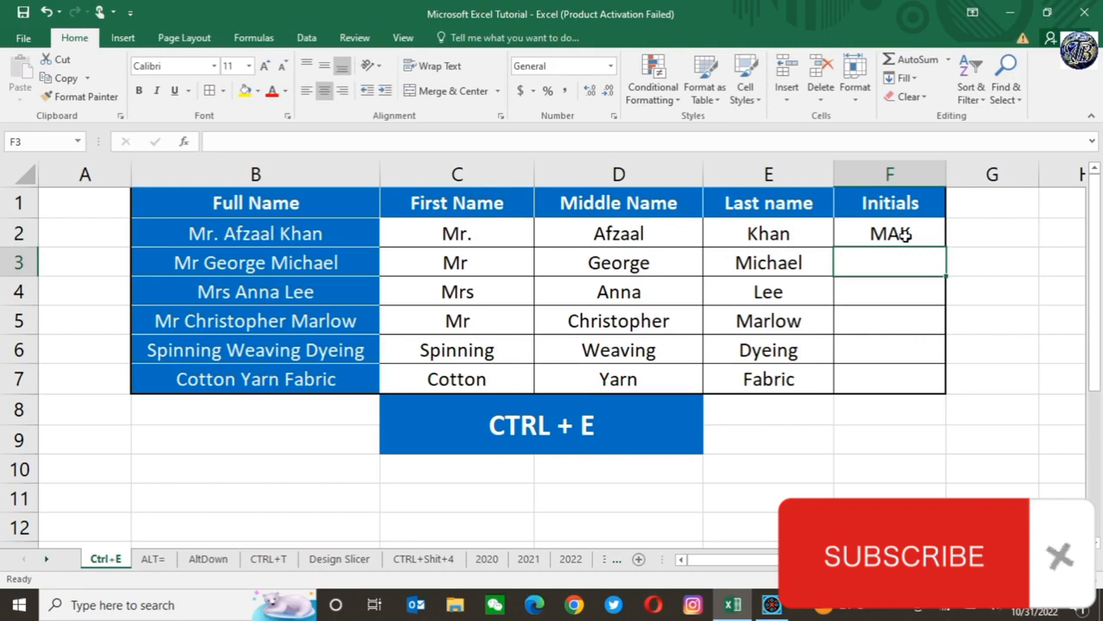
key(ctrl+e)
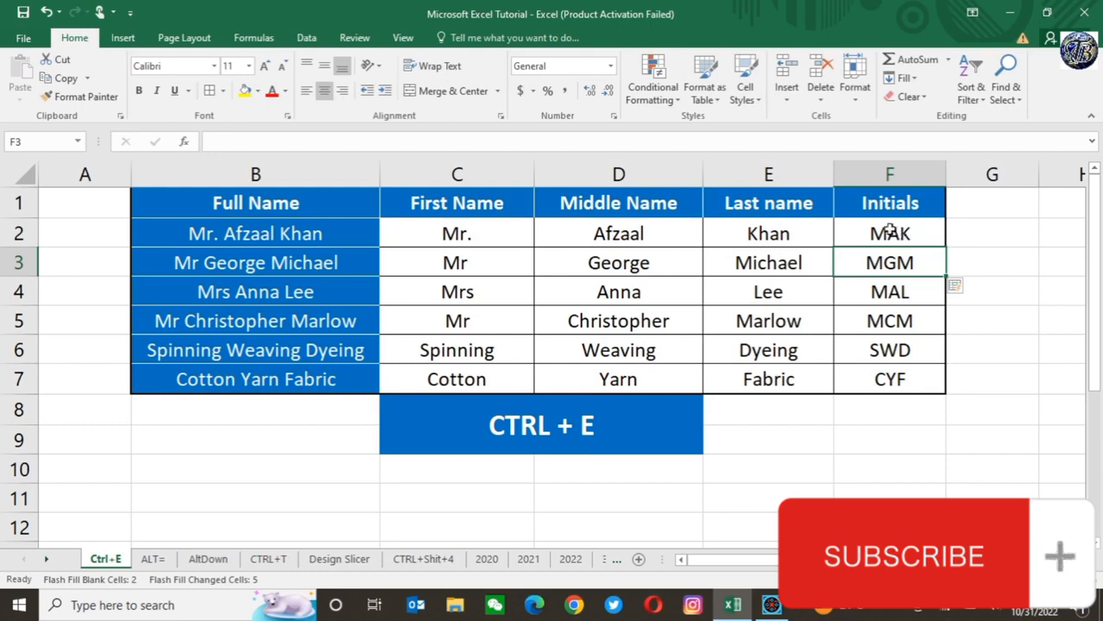
Step: Clear the contents of F2:F8 in the Initials column
click(883, 229)
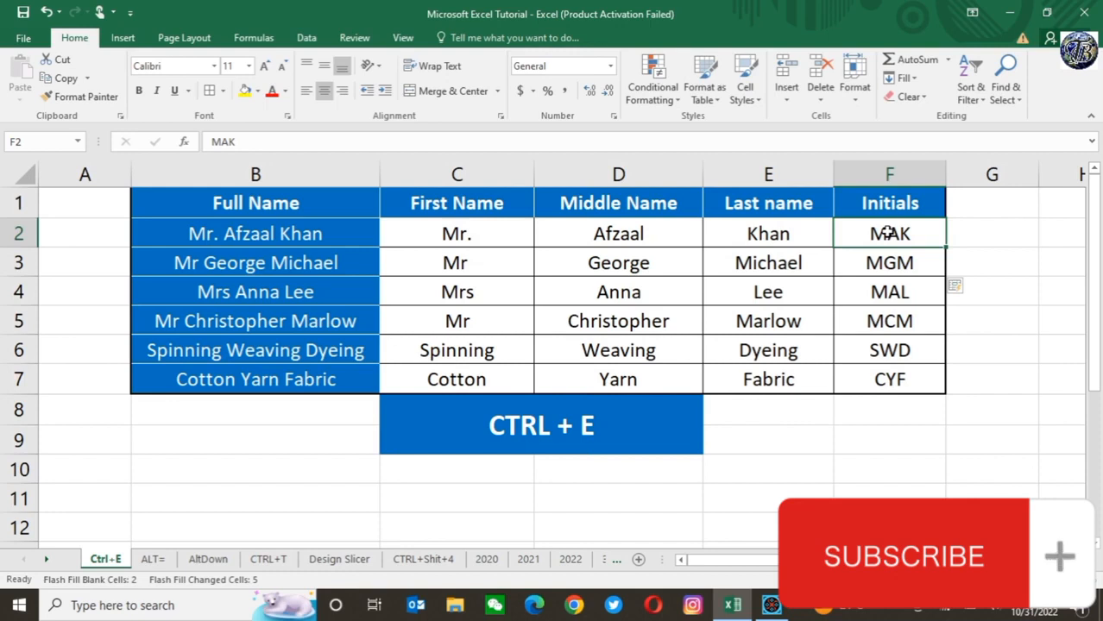
key(shift+Down)
key(shift+Down)
key(shift+Down)
key(shift+Down)
key(shift+Down)
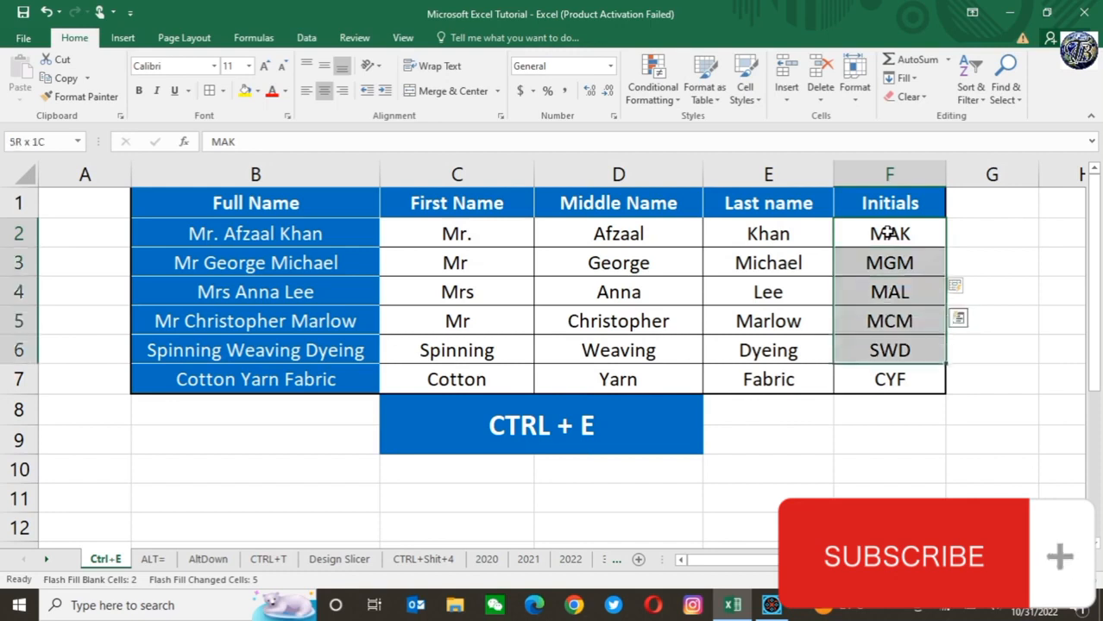
key(shift+Down)
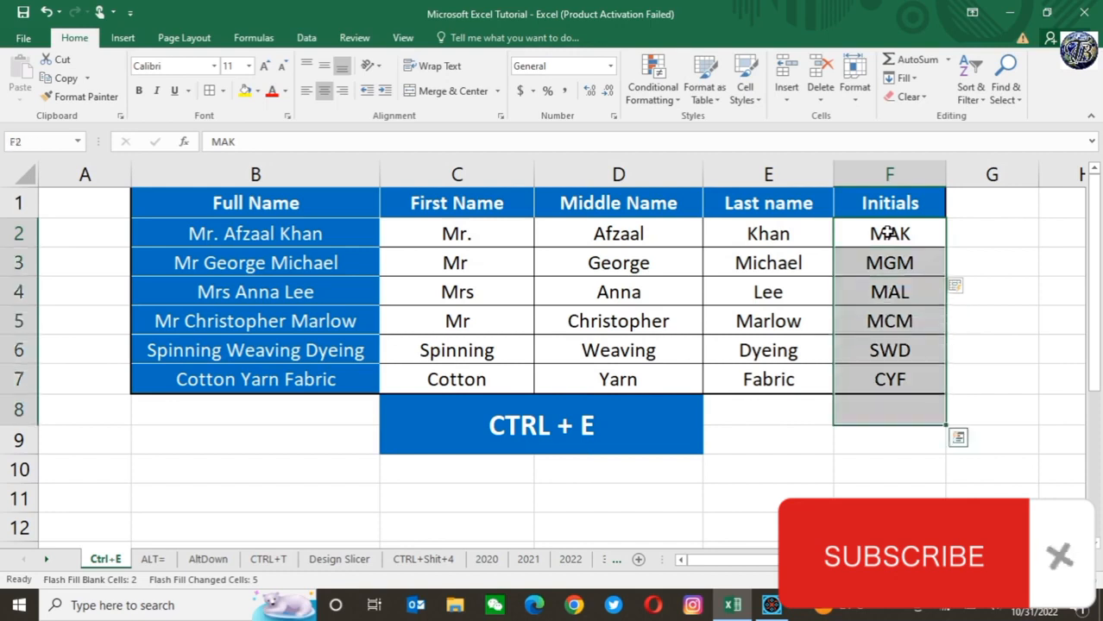
right_click(889, 233)
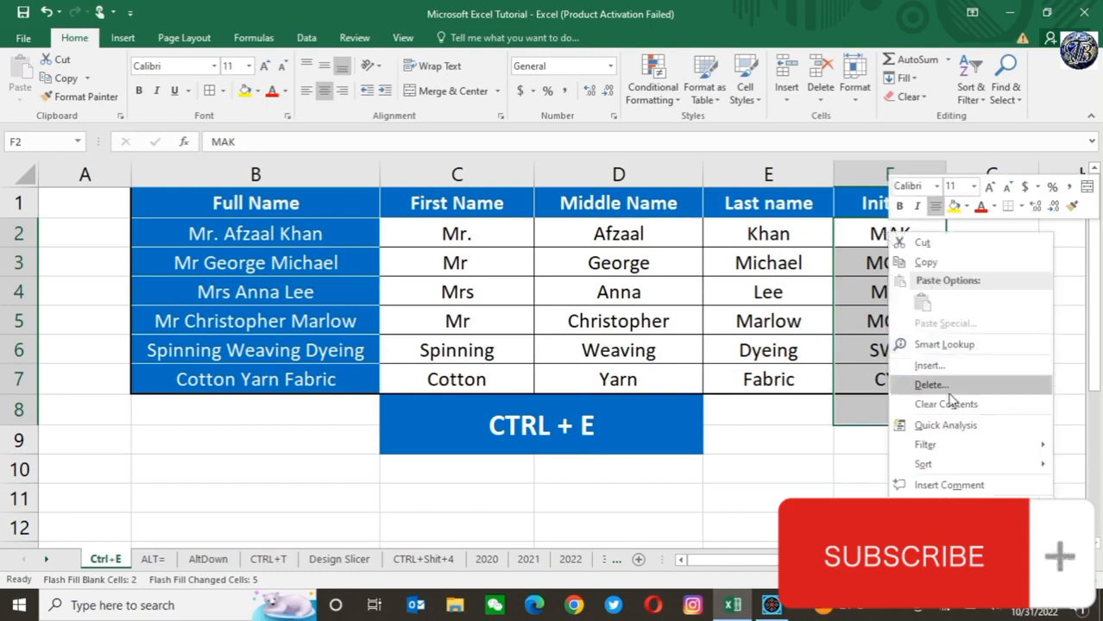
click(947, 404)
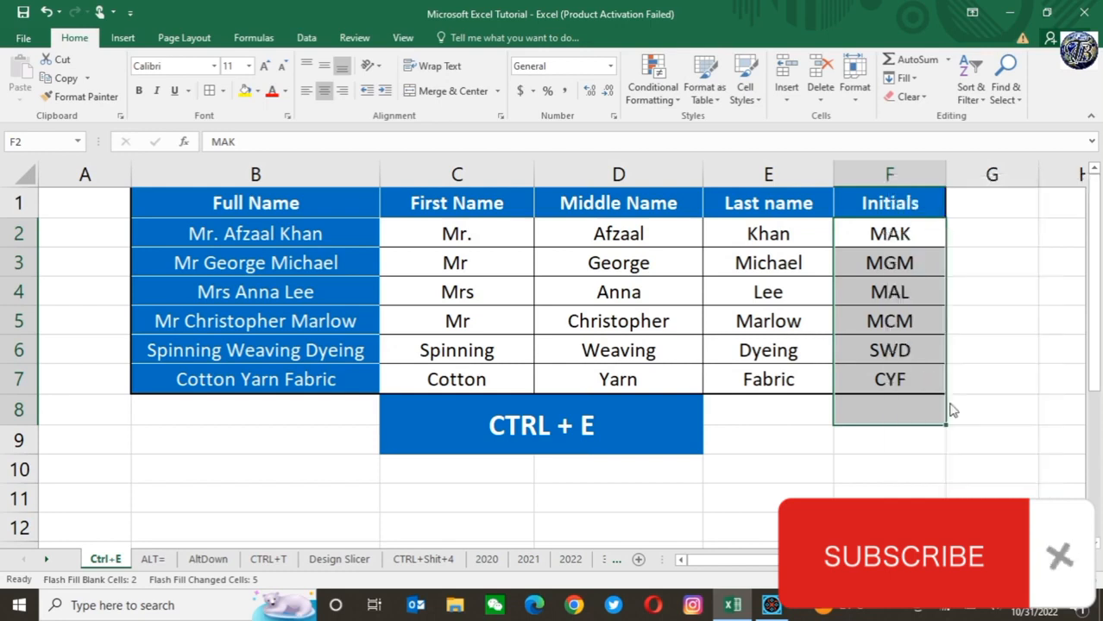
Step: Enter "mek" in F2 and try to Flash Fill the Initials column from F2 and from F3
click(874, 227)
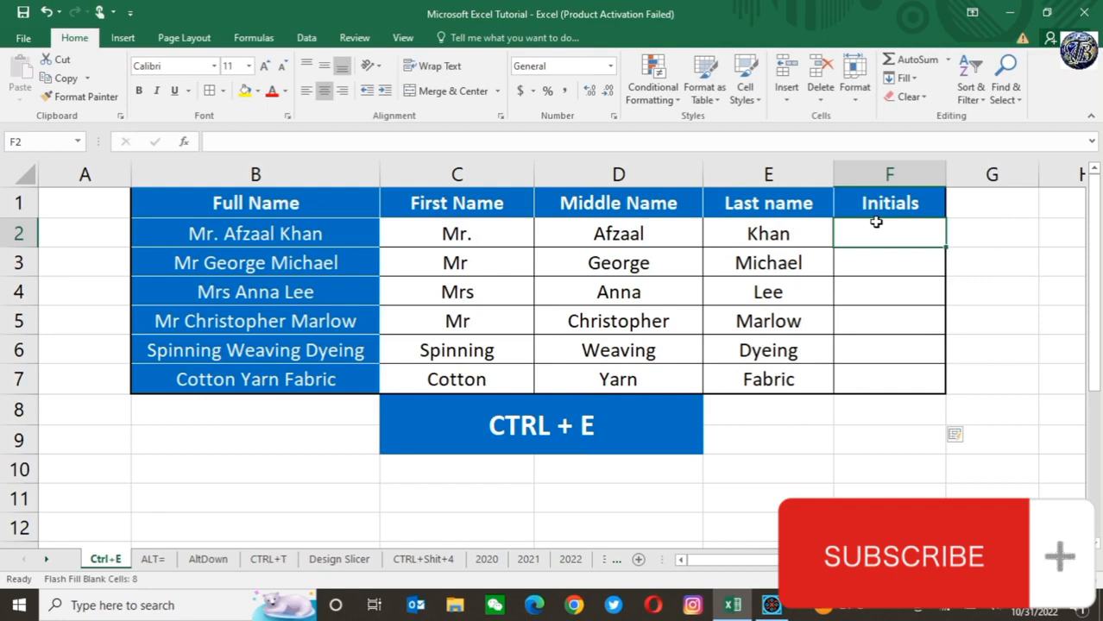
text(me)
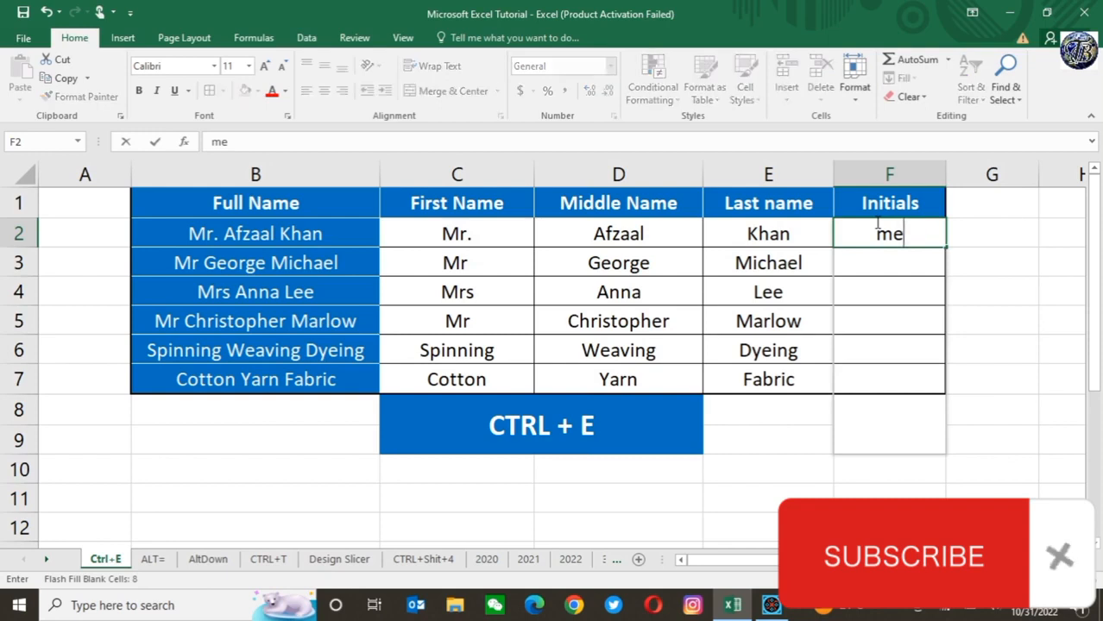
text(k)
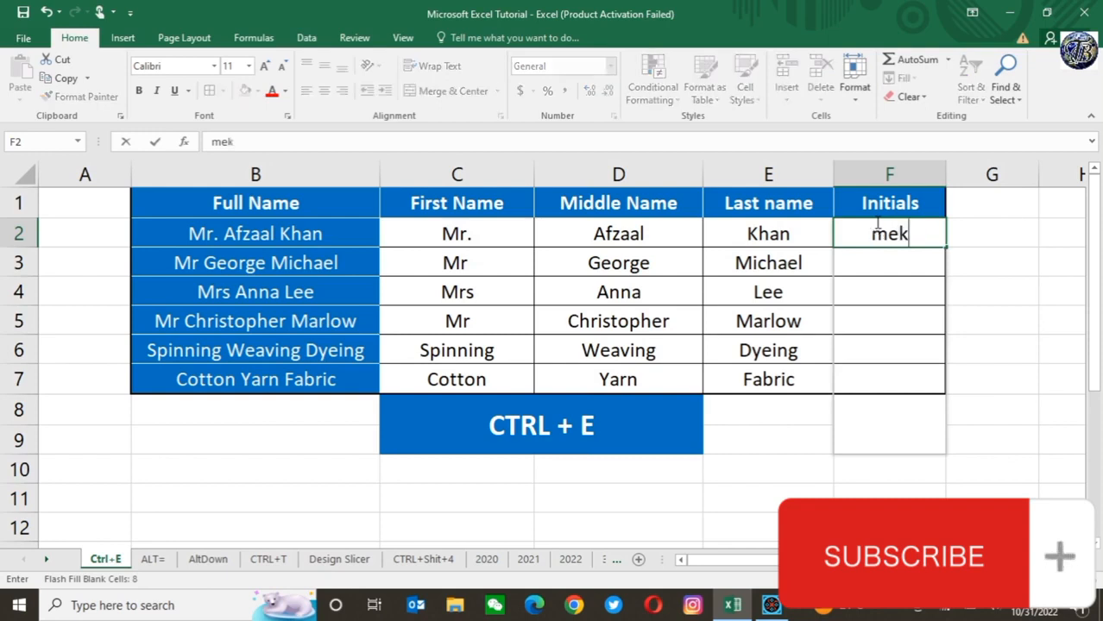
key(ctrl+e)
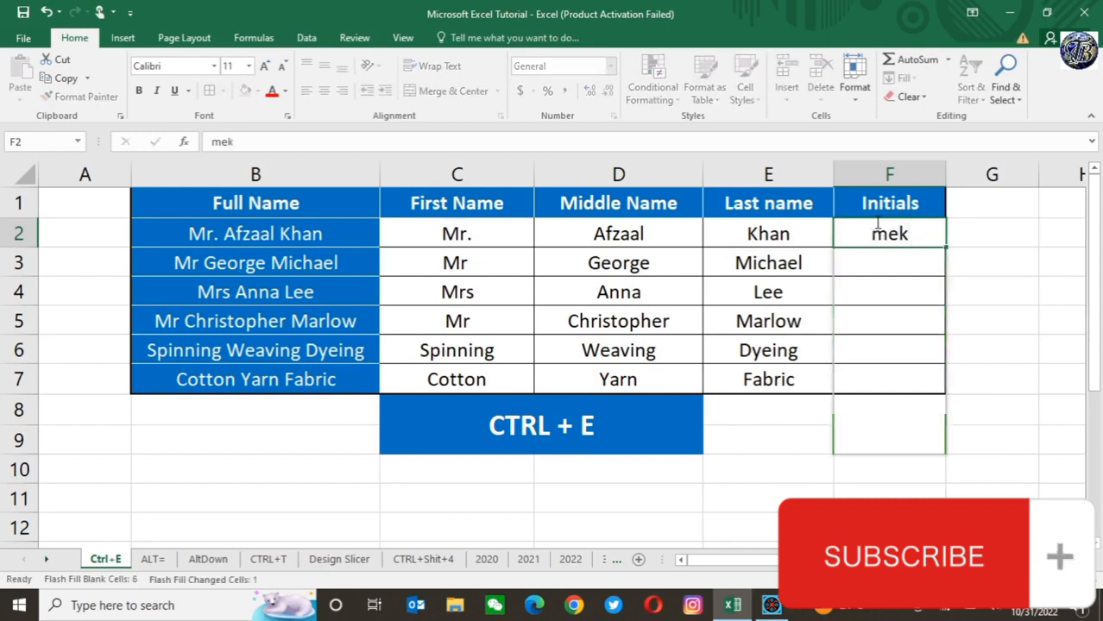
key(Return)
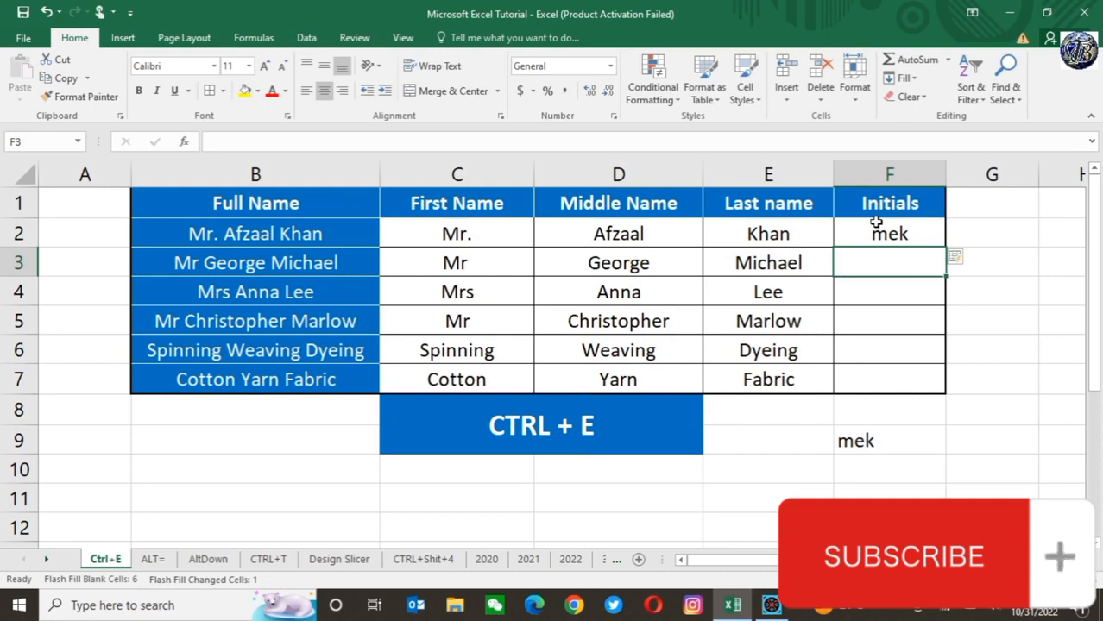
key(ctrl+e)
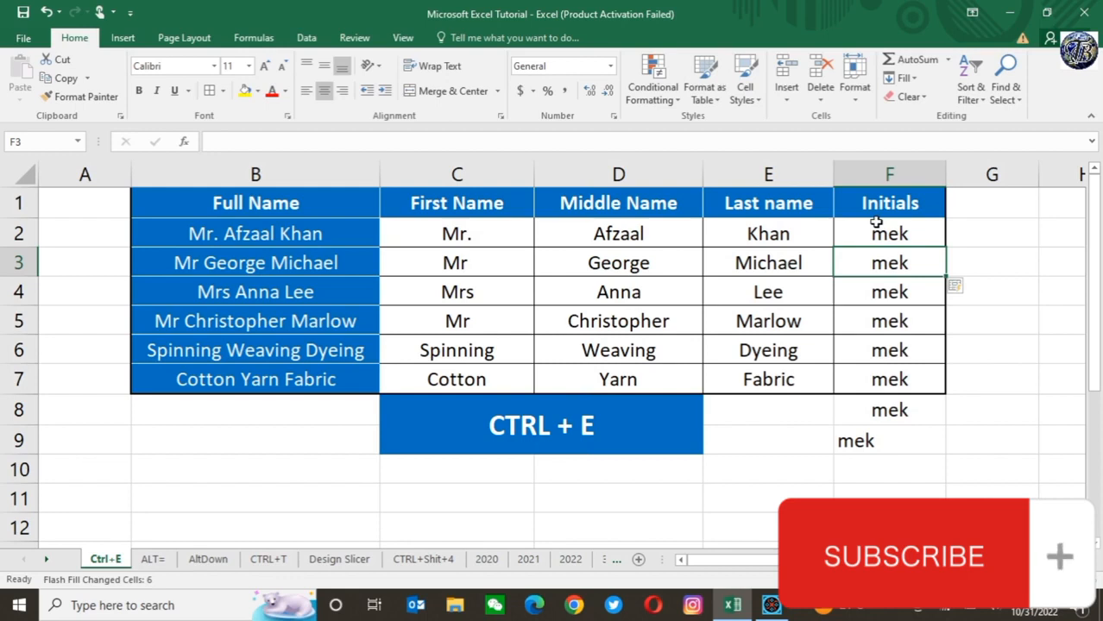
Step: Clear the contents of F2:F10 in the Initials column
click(861, 439)
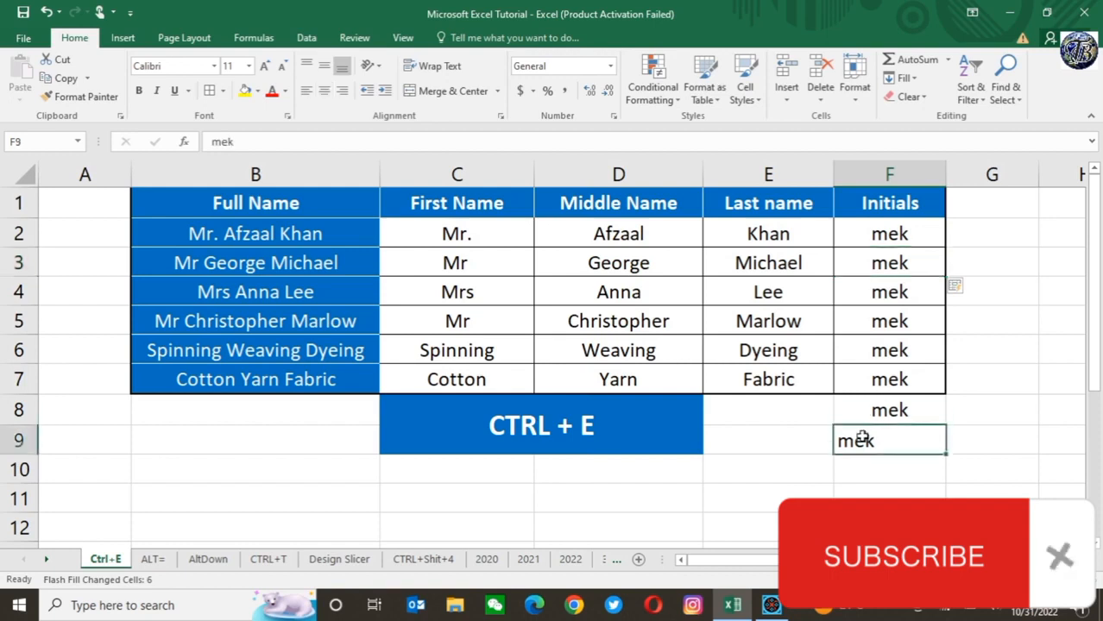
key(Down)
key(shift+Up)
key(shift+Up)
key(shift+Up)
key(shift+Up)
key(shift+Up)
key(shift+Up)
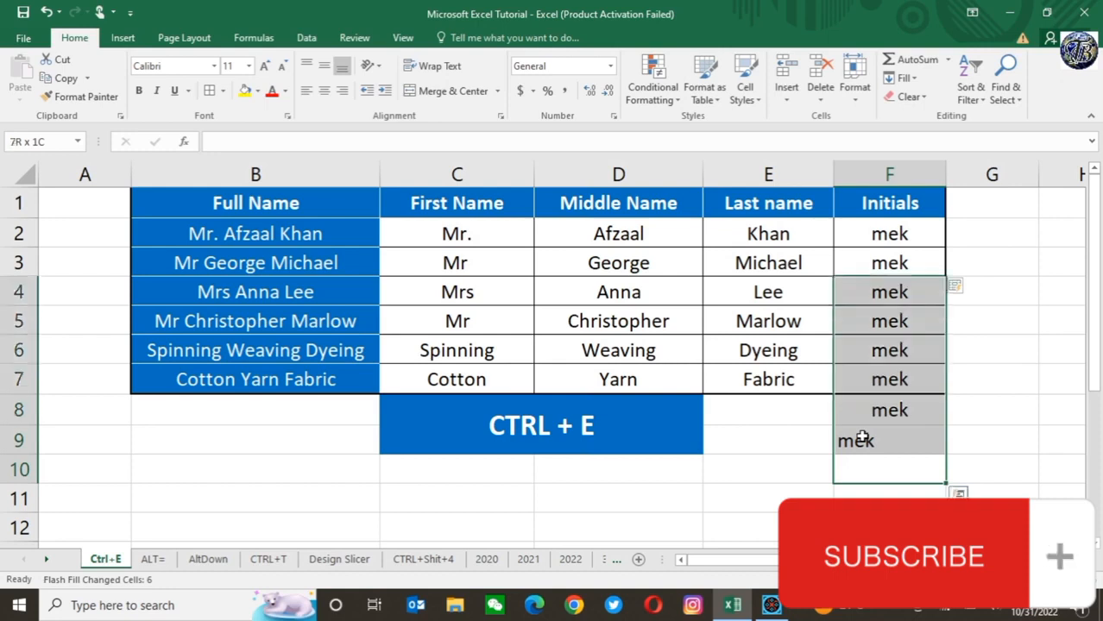
key(shift+Up)
key(shift+Up)
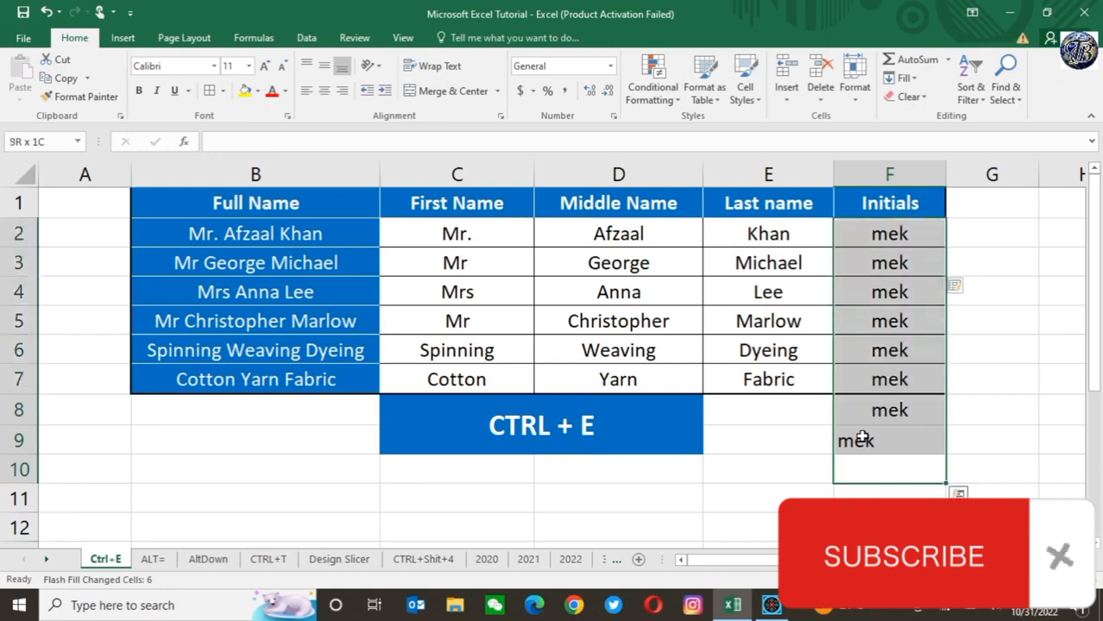
right_click(892, 256)
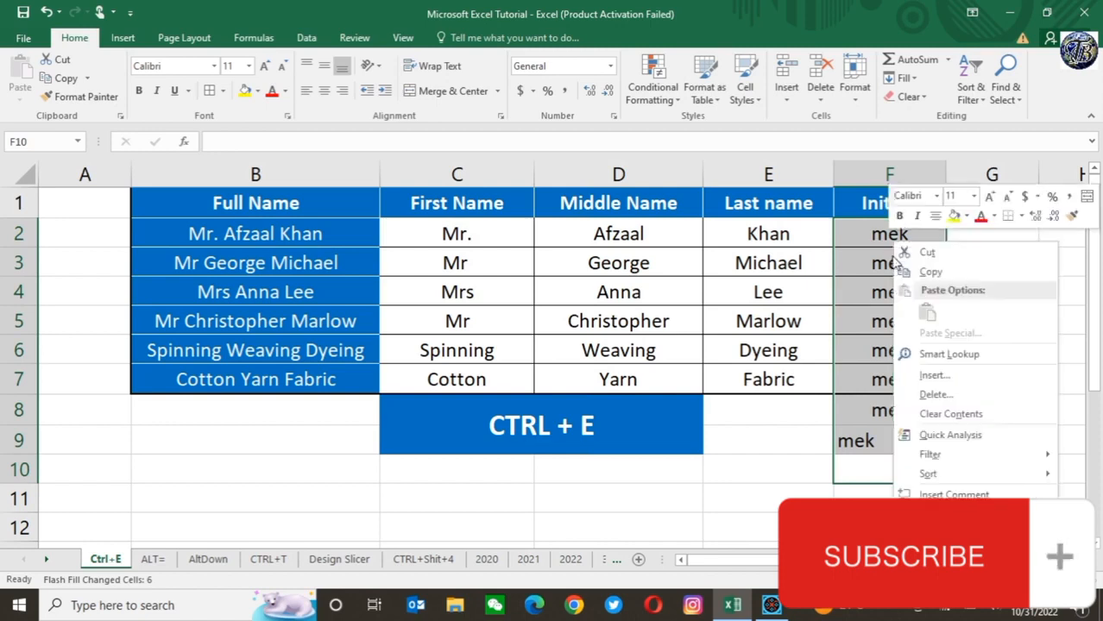
click(971, 417)
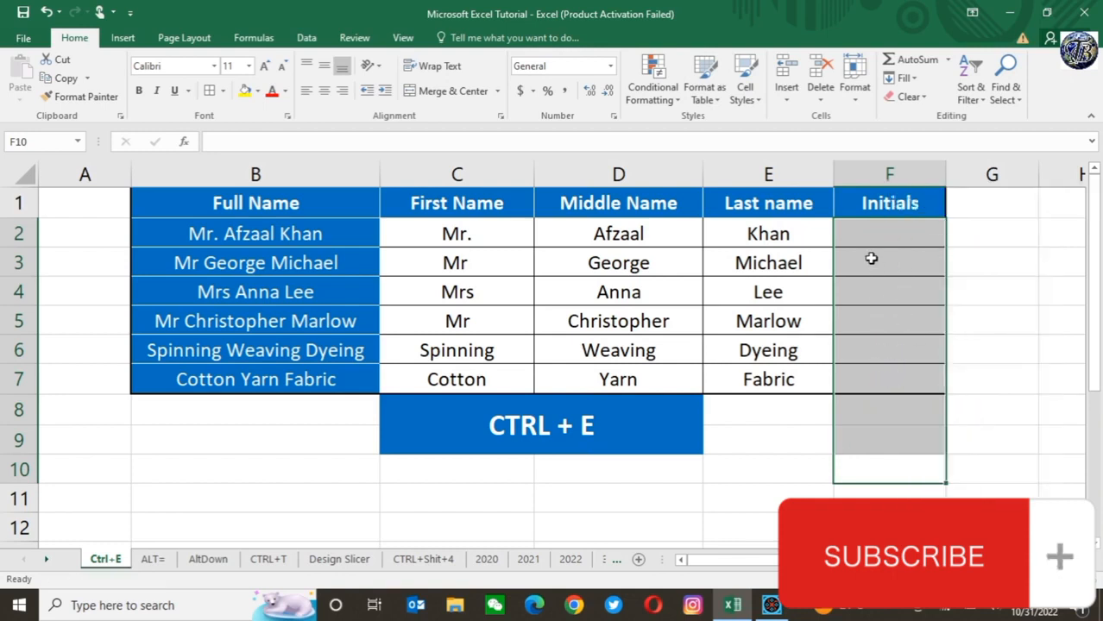
Step: Enter the lowercase initials "mak" in F2 and Flash Fill the rest of the Initials column from F3
click(868, 229)
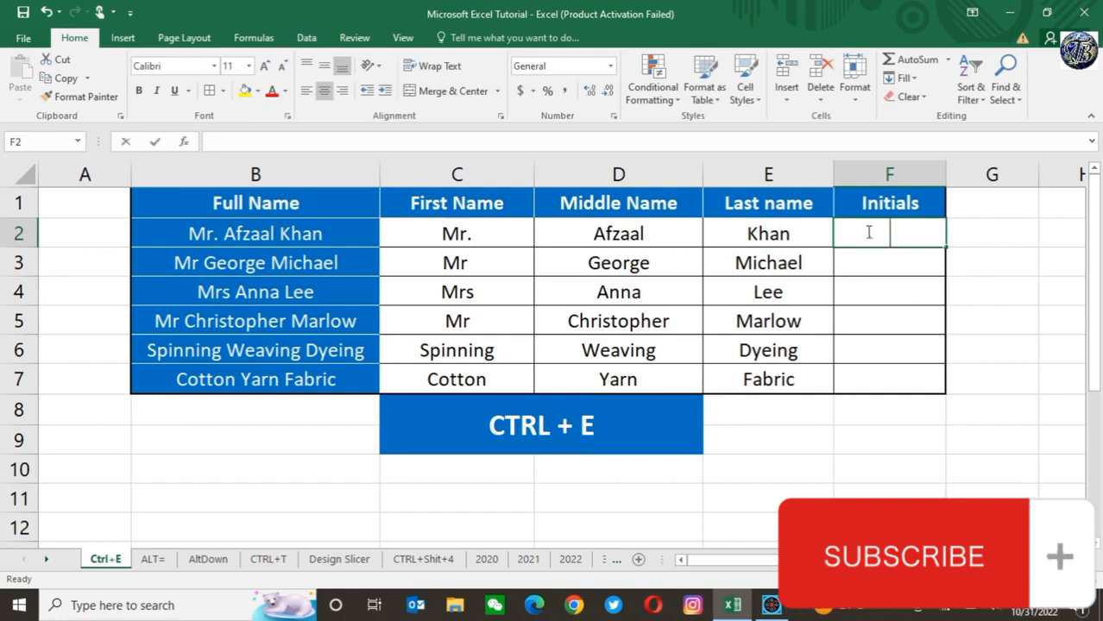
text(m)
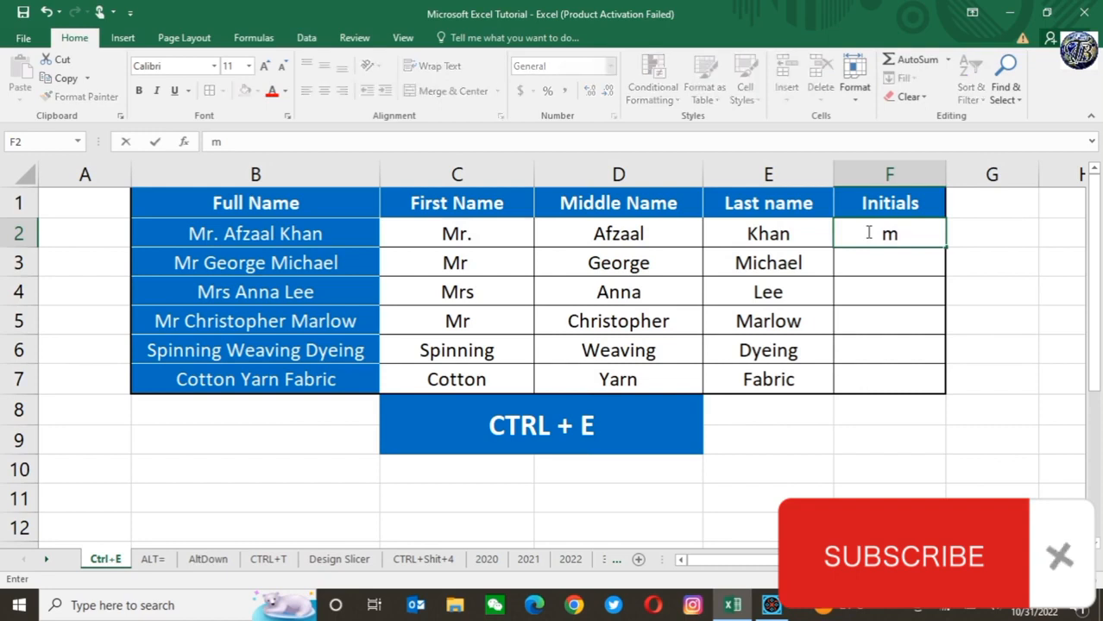
text(a)
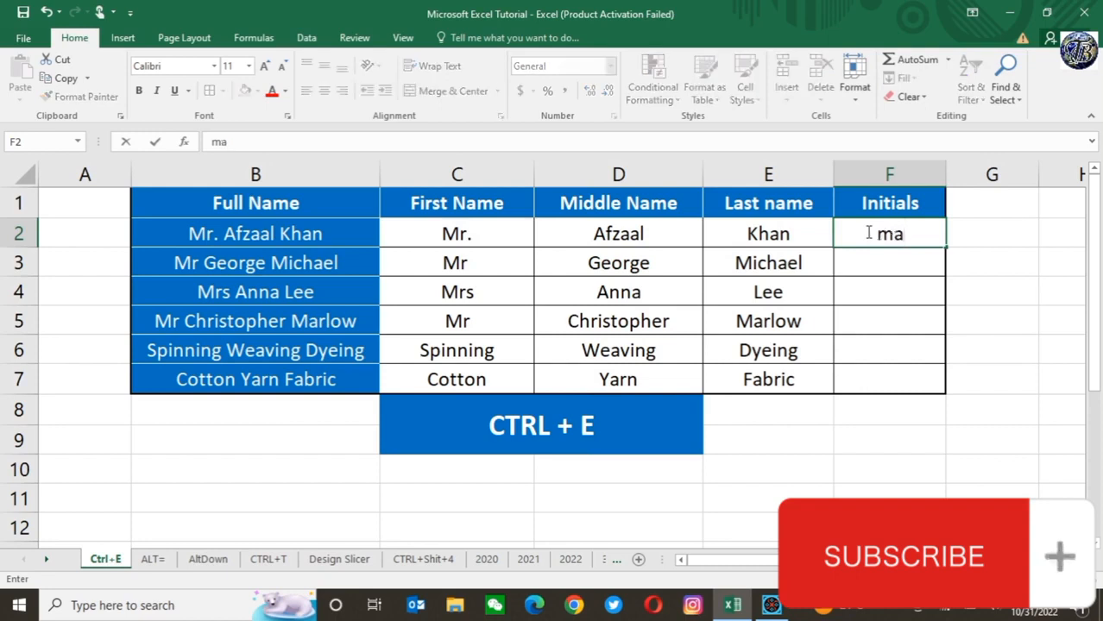
text(k)
key(ctrl+Return)
key(Down)
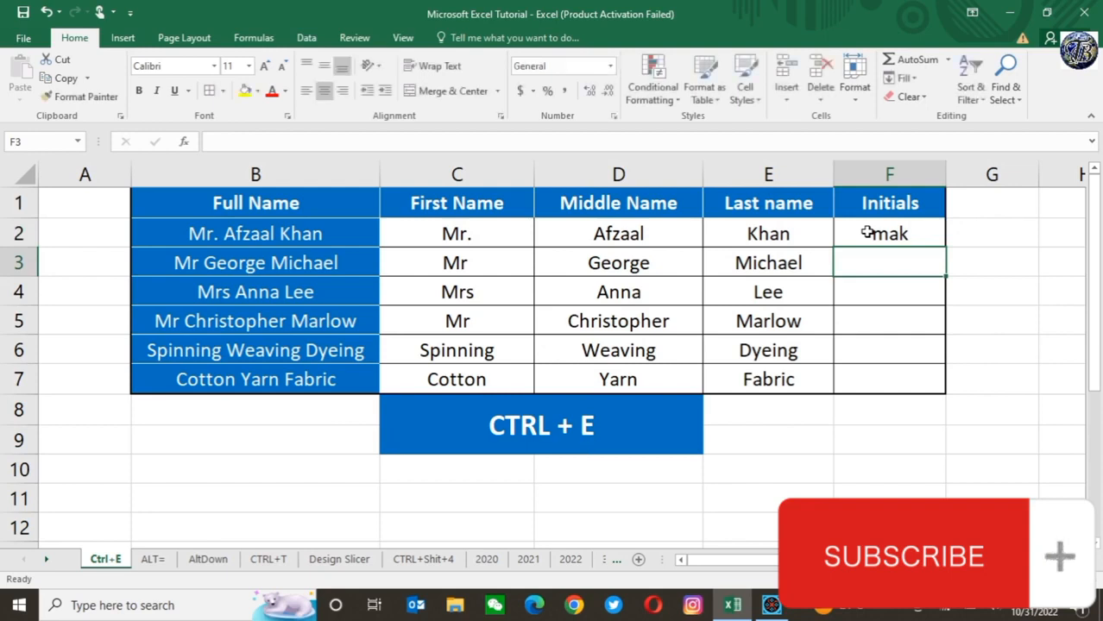
key(ctrl+e)
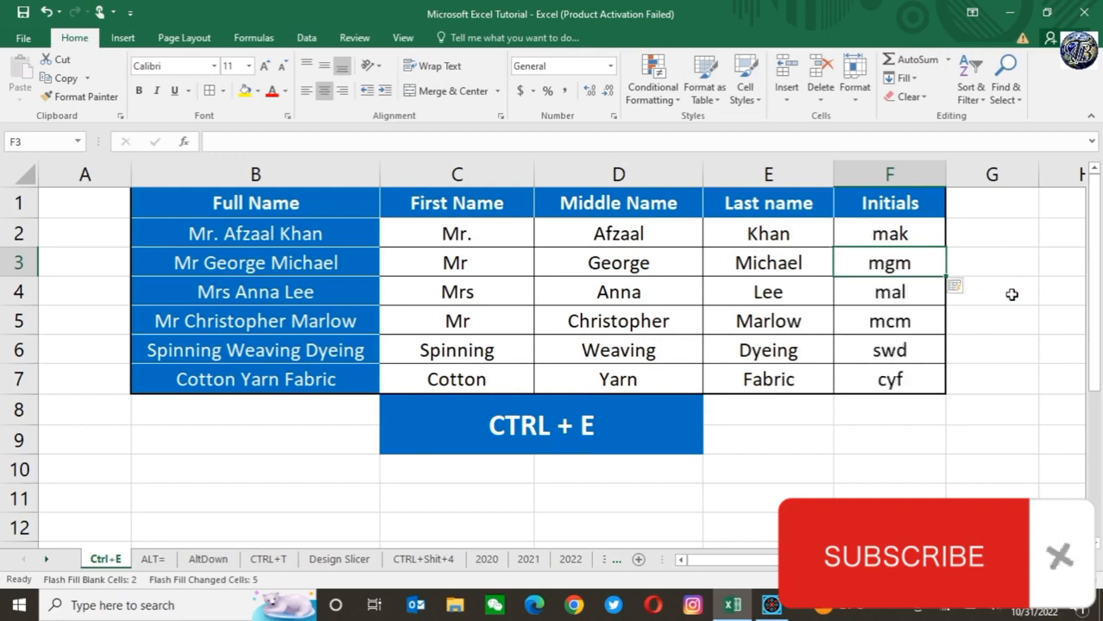
click(905, 382)
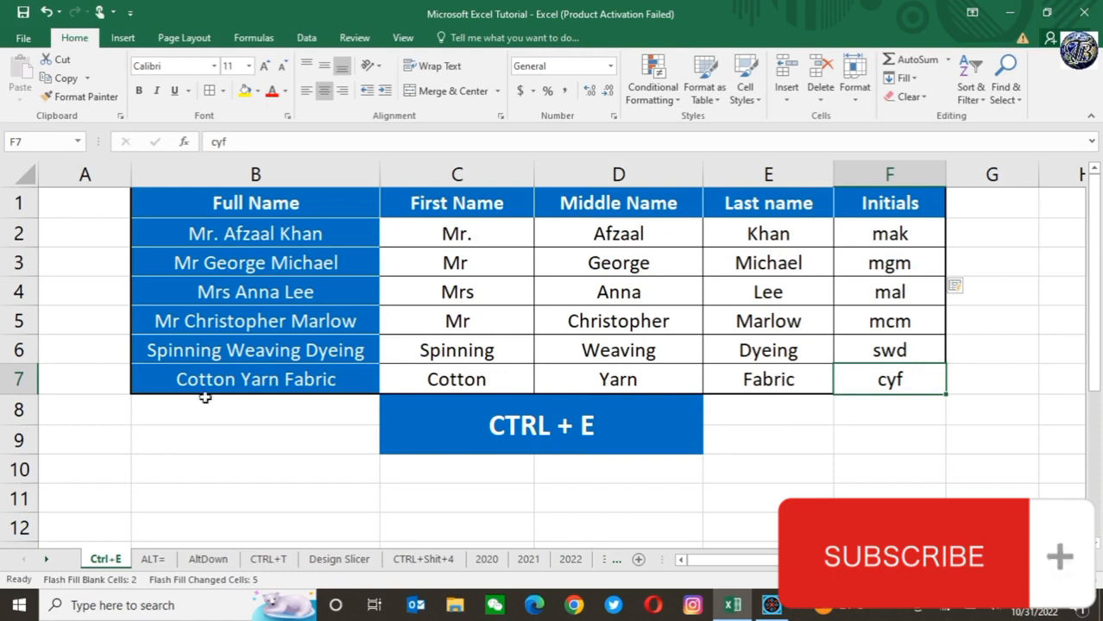
Step: On the ALT= sheet, total Cotton's January to April earnings (D4:G4) in H4 with AutoSum
click(154, 561)
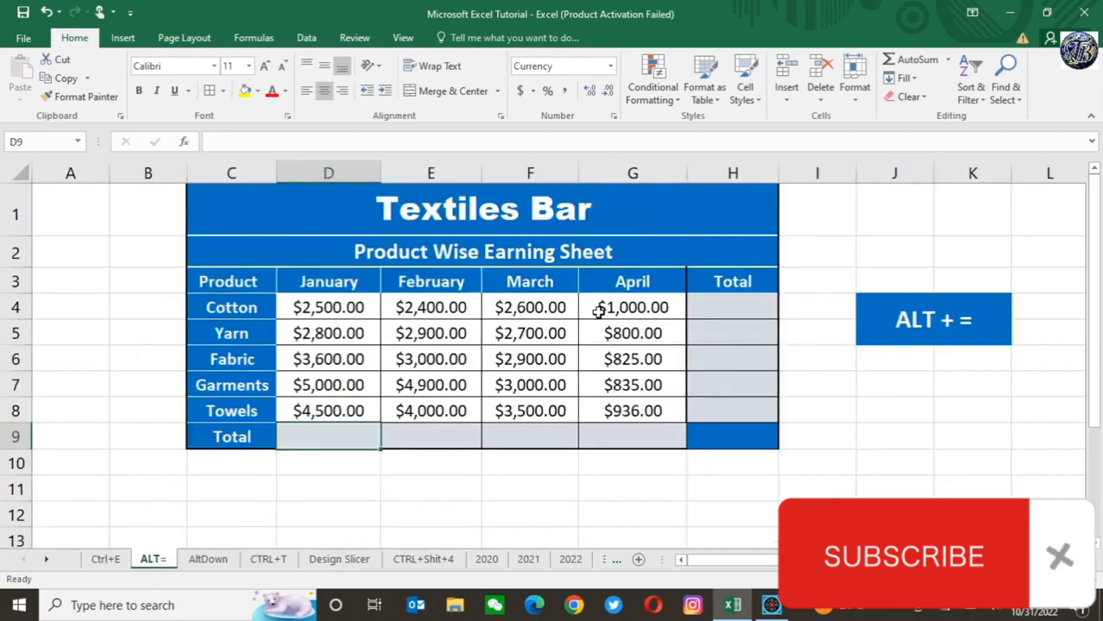
click(418, 304)
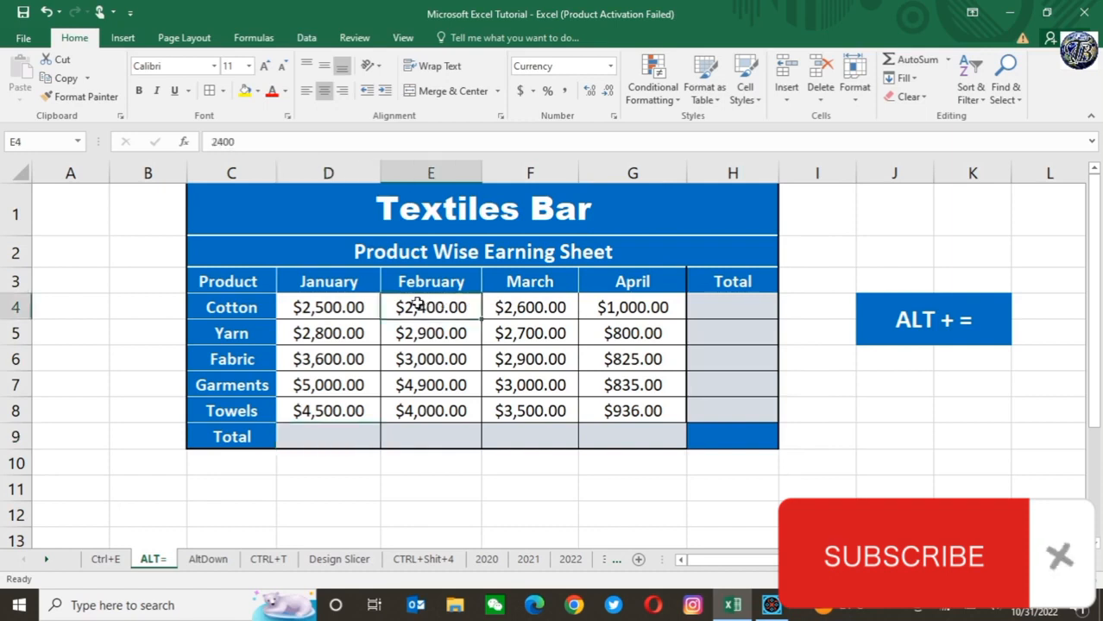
click(324, 309)
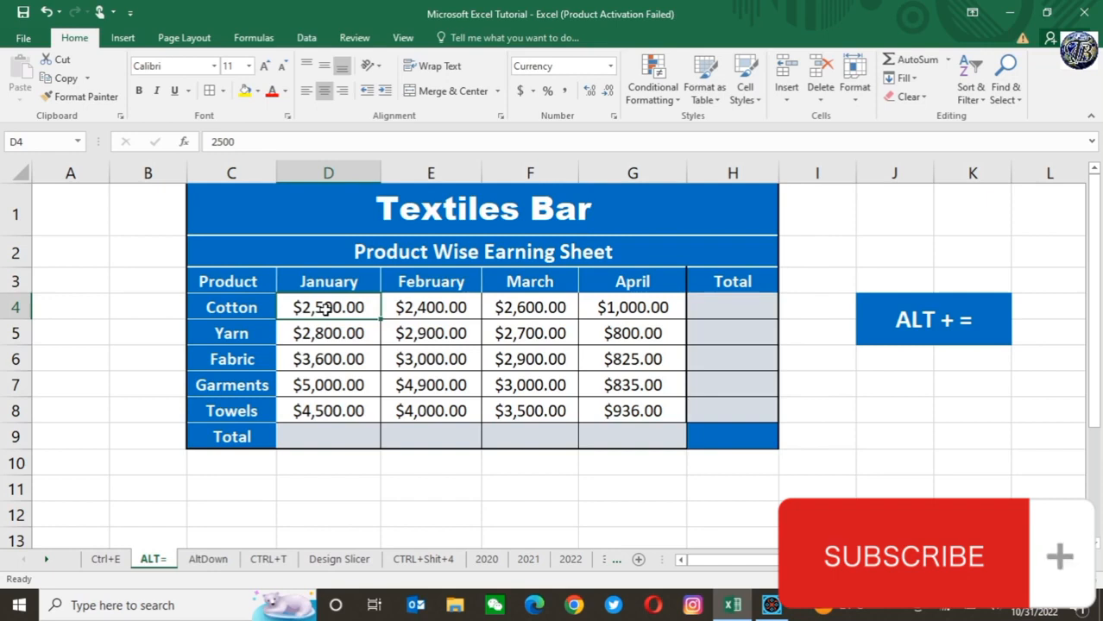
key(shift+Right)
key(shift+Right)
key(shift+Right)
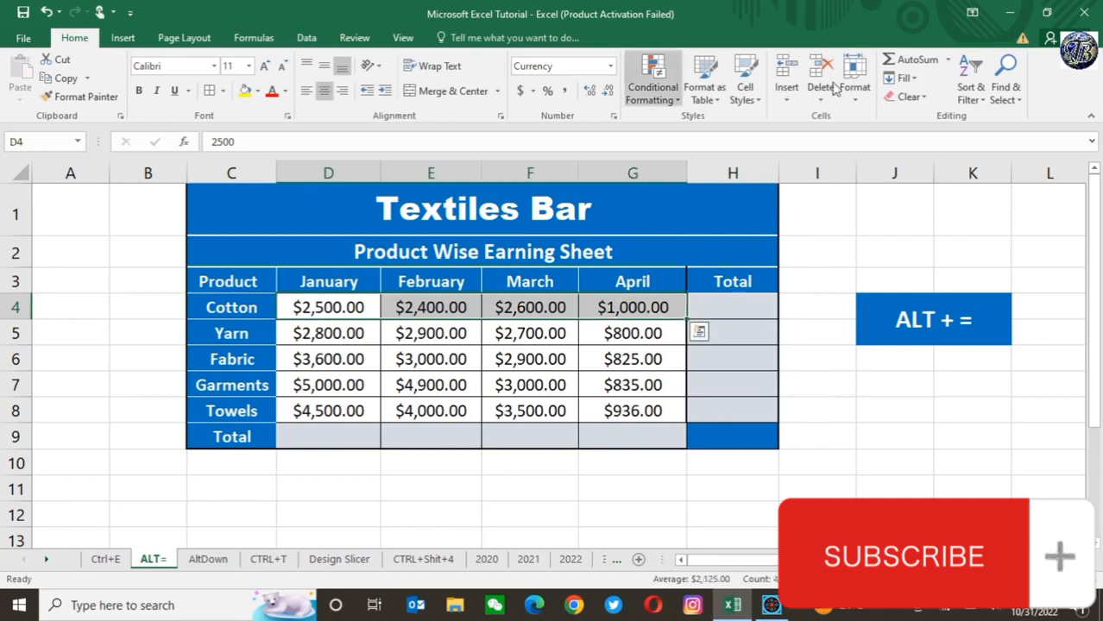
click(910, 59)
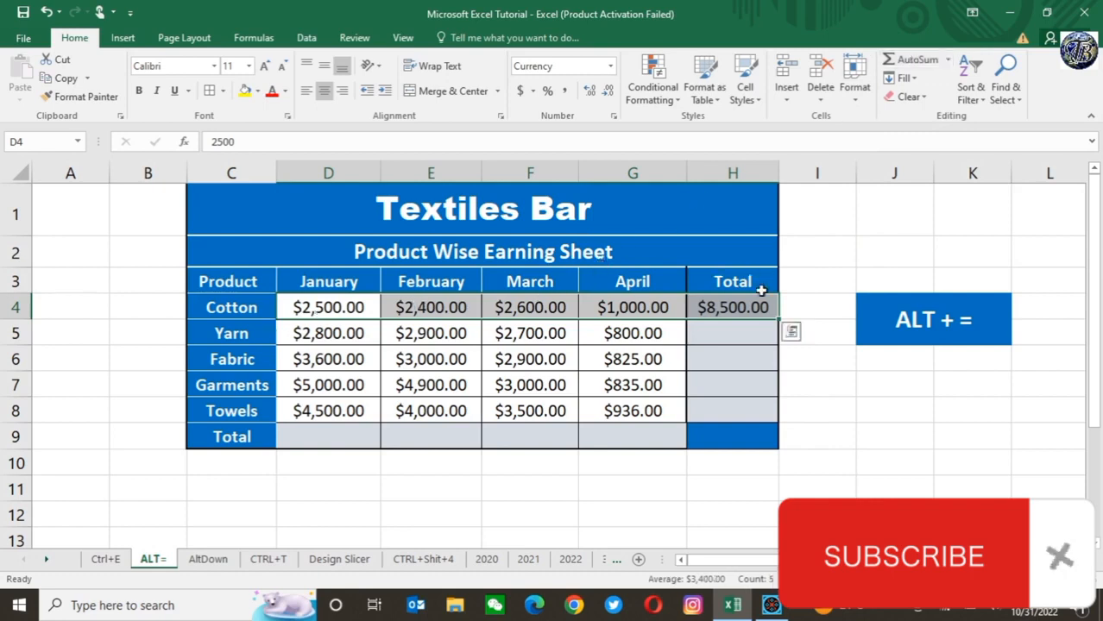
click(739, 305)
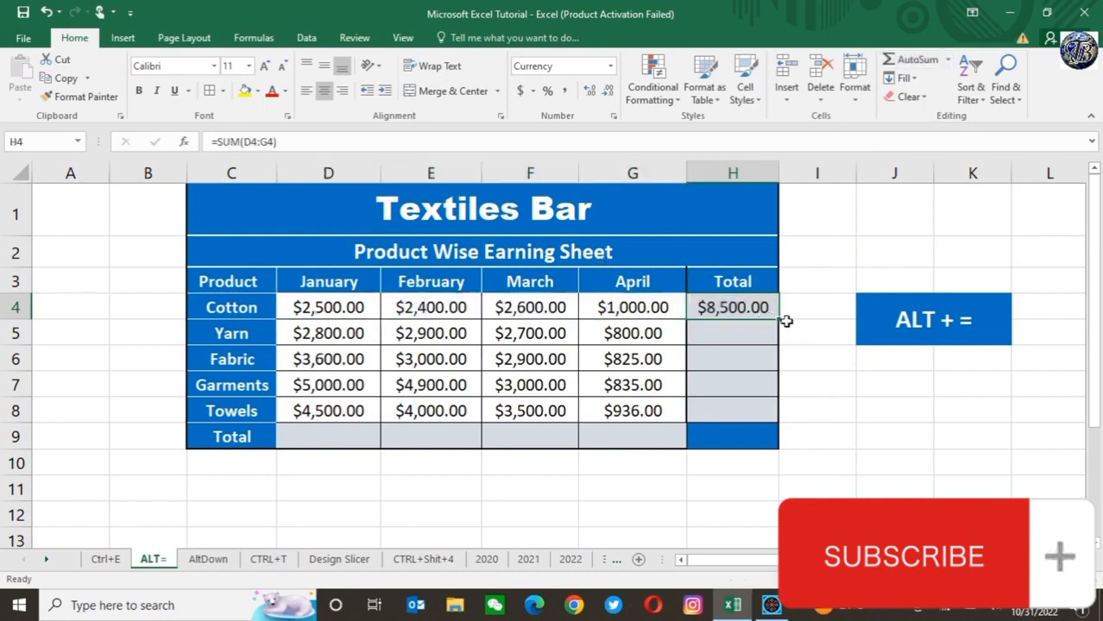
Step: Fill the H4 total formula down to H8, and total January's earnings (D4:D8) in D9 with AutoSum
drag(778, 320, 775, 425)
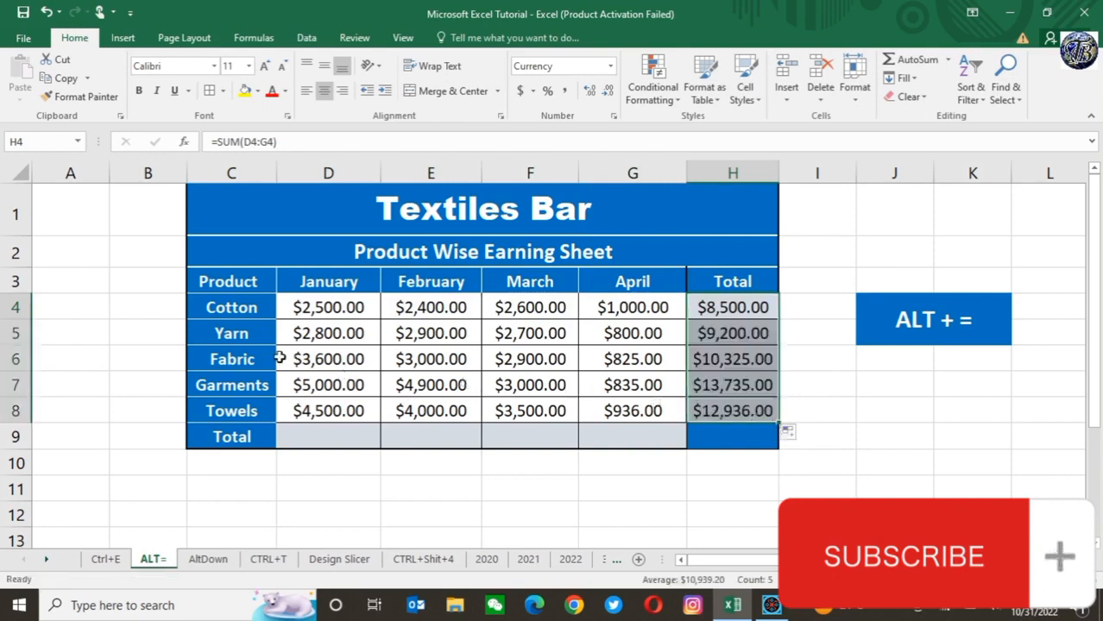
click(320, 438)
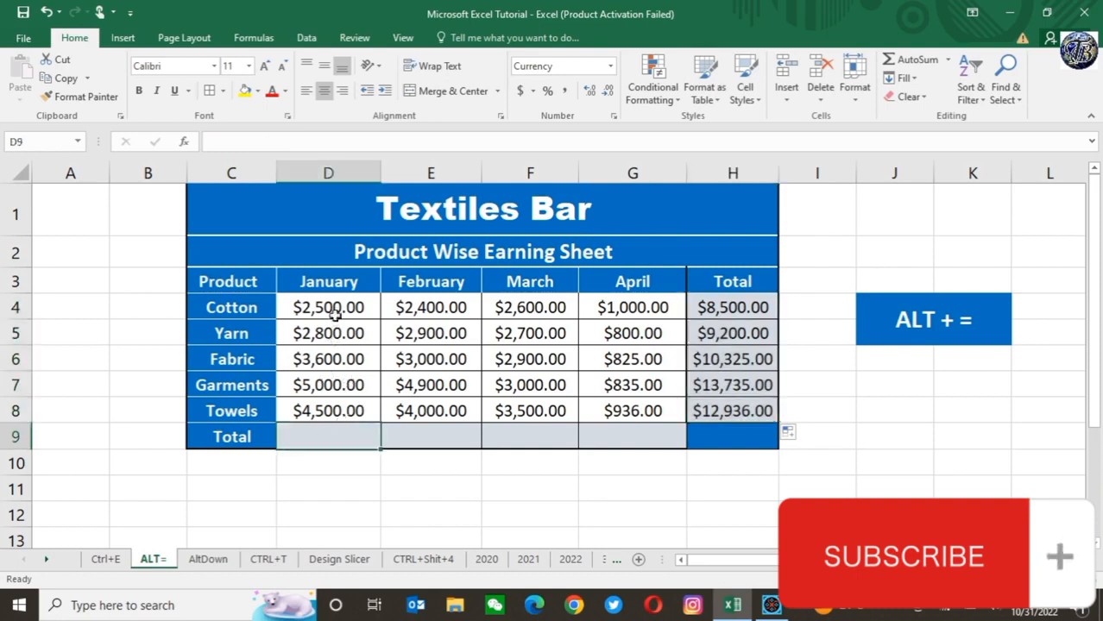
click(332, 307)
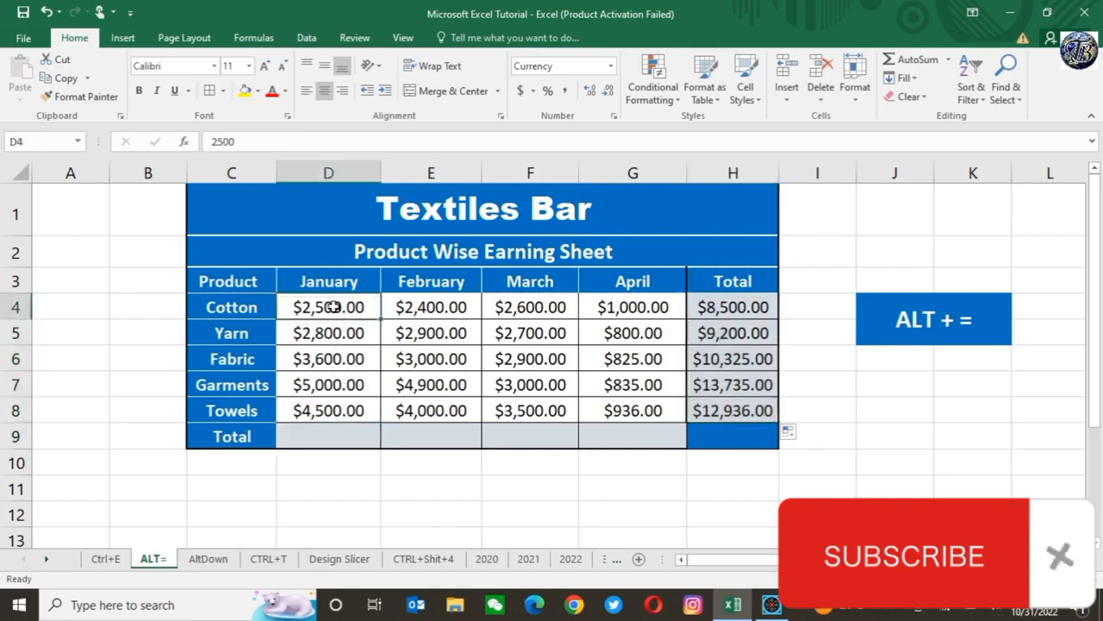
key(shift+Down)
key(shift+Down)
key(shift+Down)
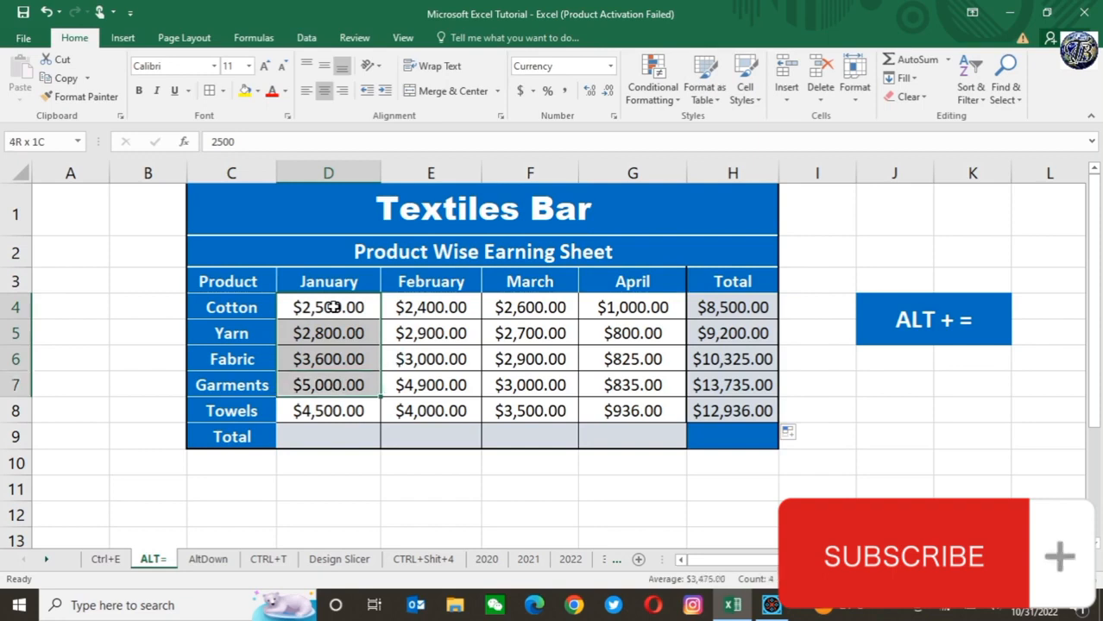
key(shift+Down)
key(shift+Down)
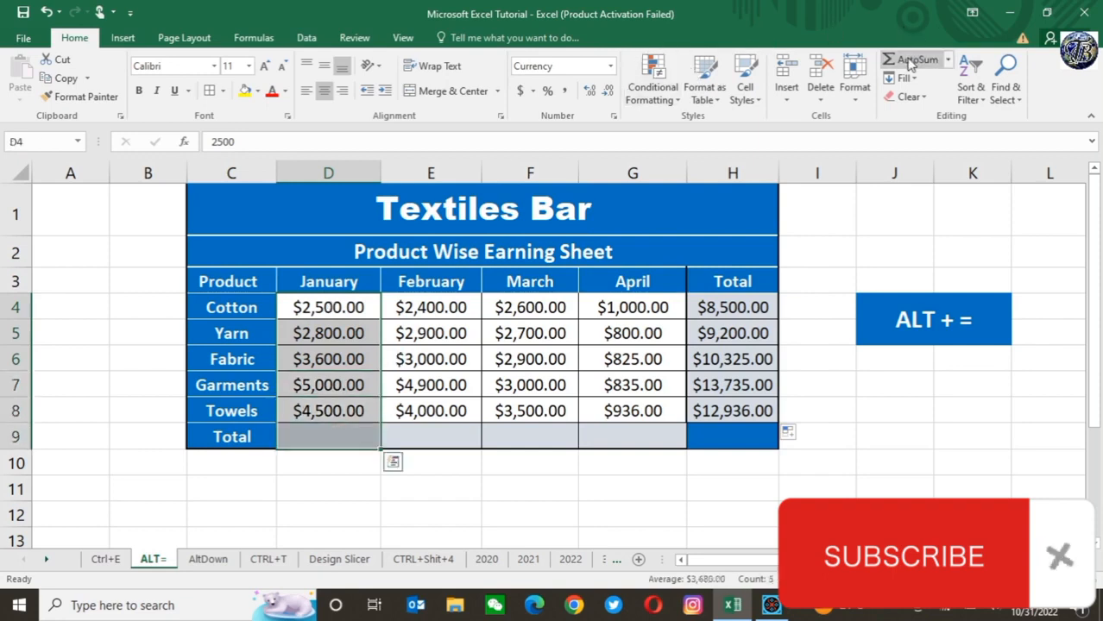
key(shift+Up)
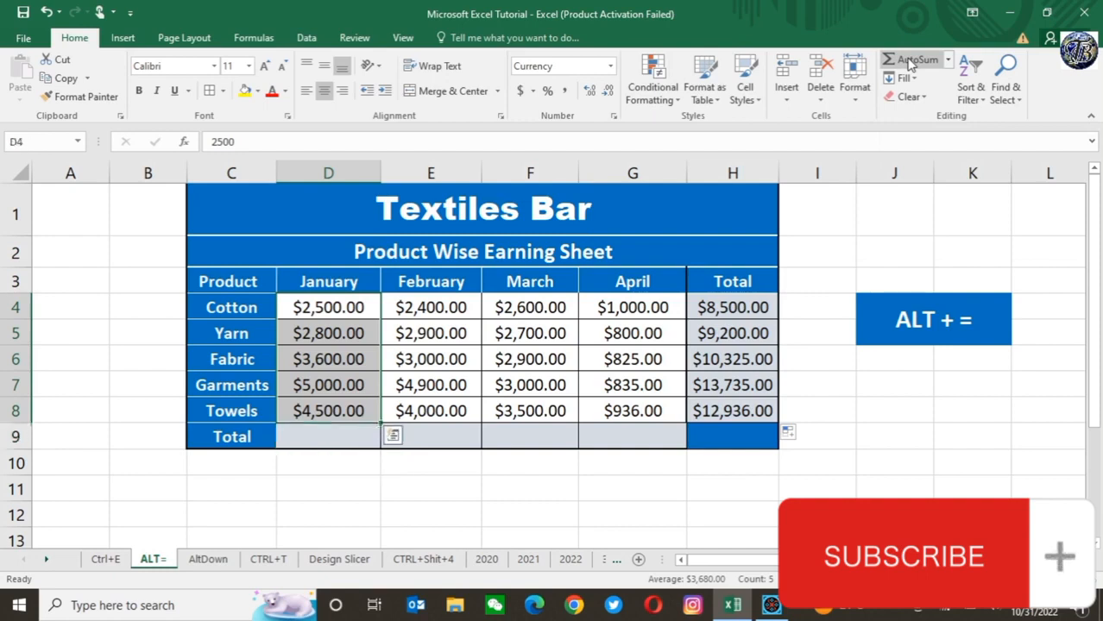
click(910, 64)
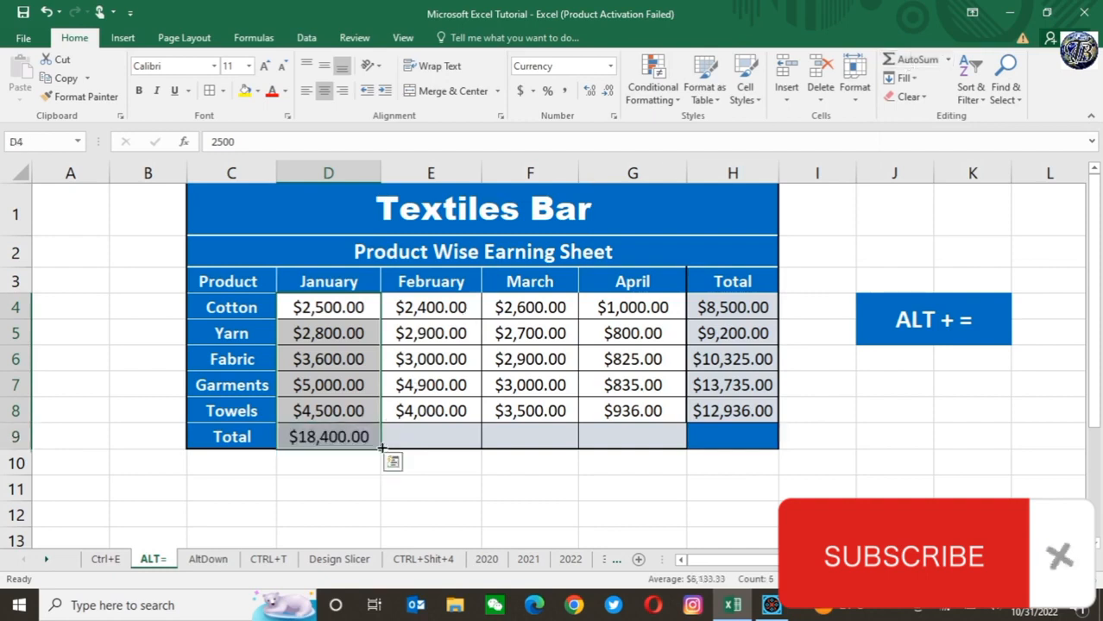
Step: Fill January's total formula from D9 across to G9 for February, March and April
drag(381, 448, 685, 448)
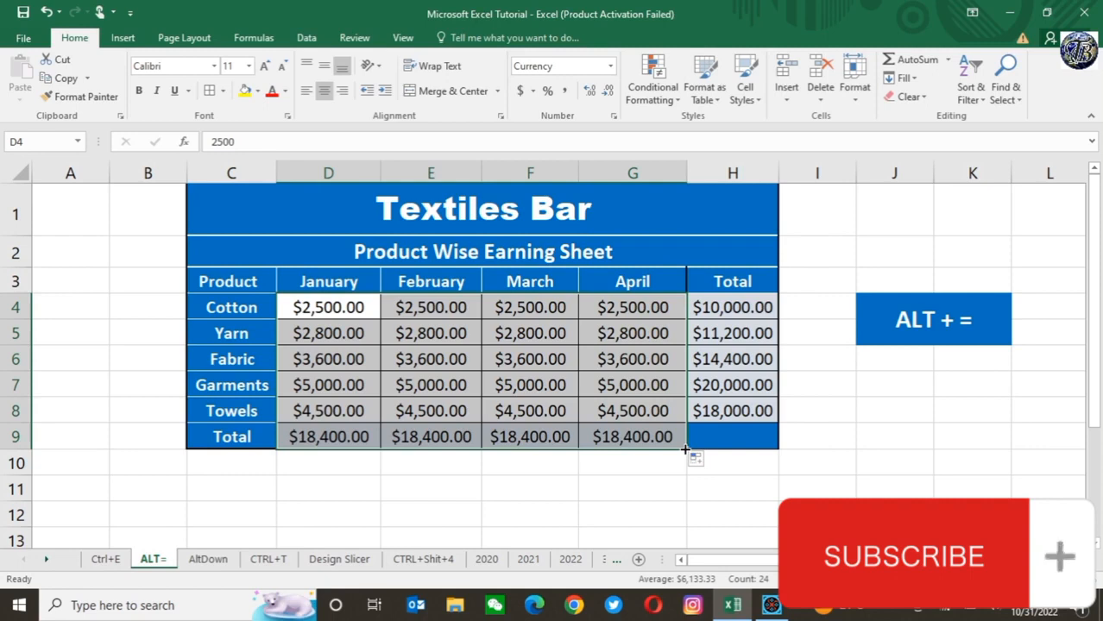
click(42, 13)
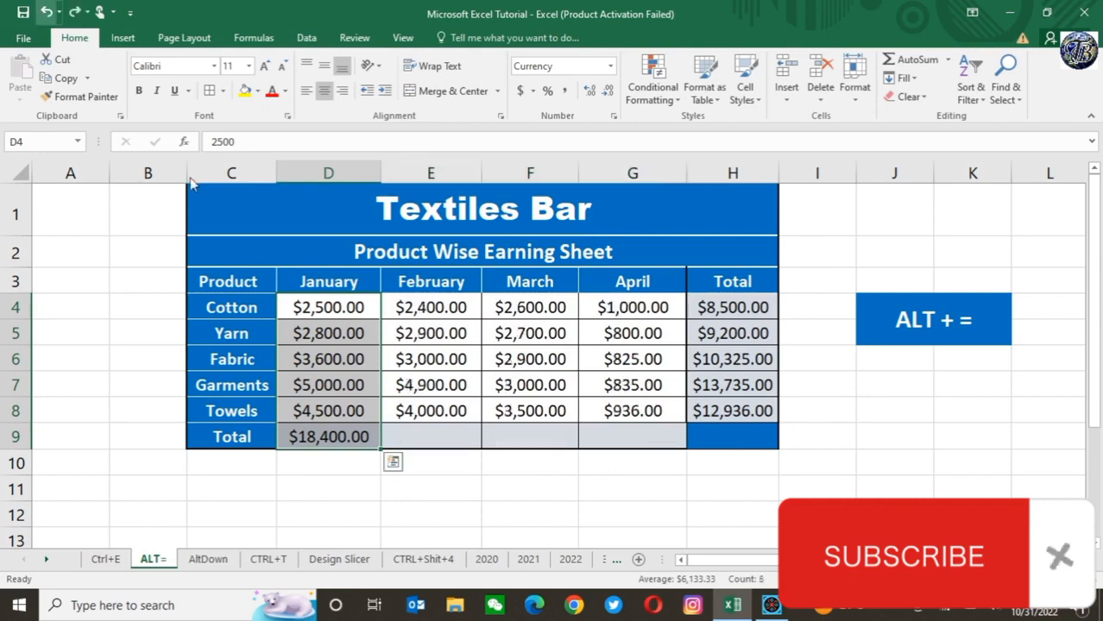
click(429, 458)
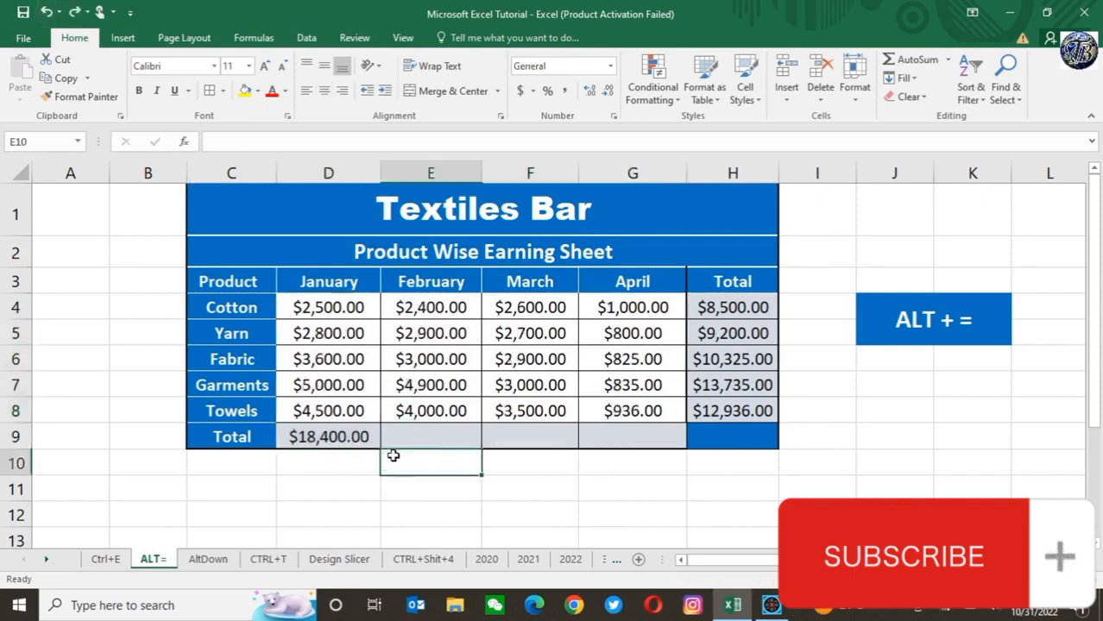
click(322, 434)
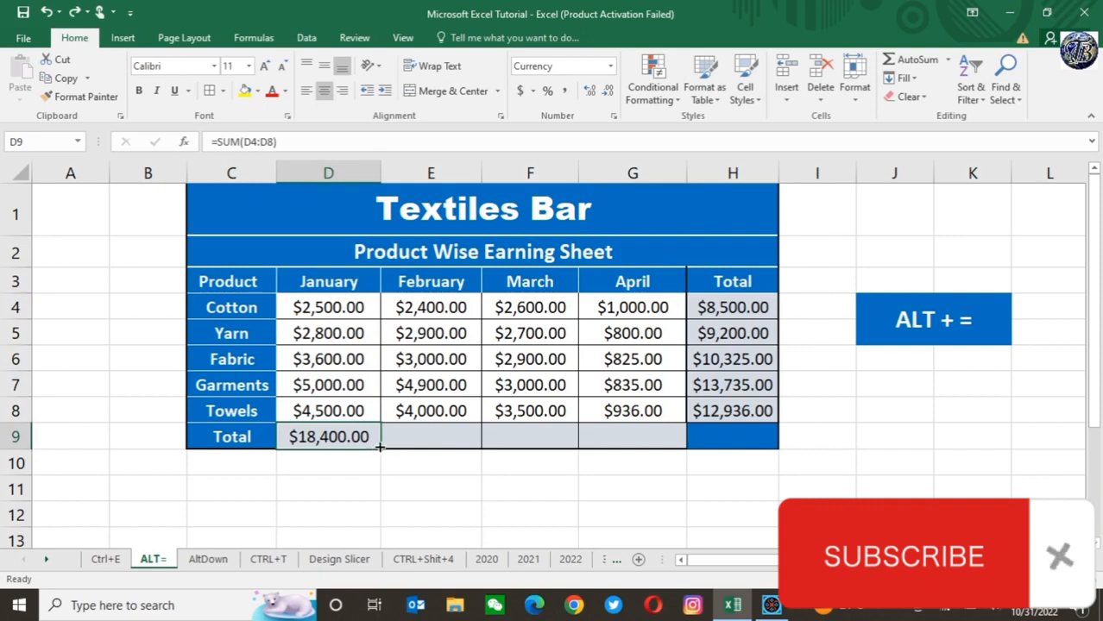
drag(379, 448, 677, 443)
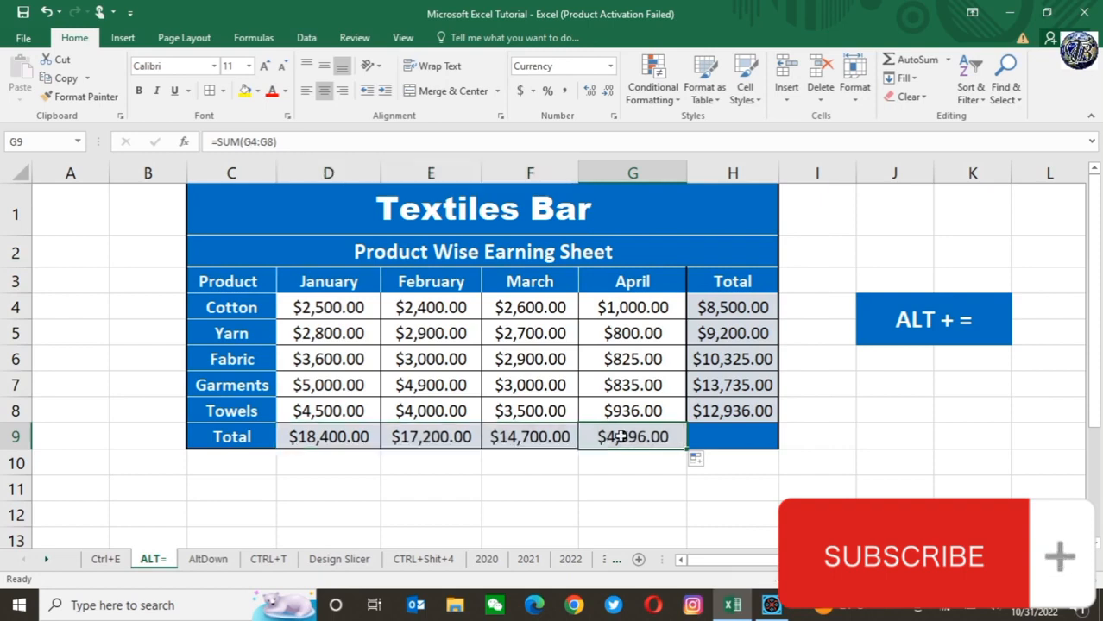
Step: Try to sum the monthly totals in D9:G9 with AutoSum
click(736, 439)
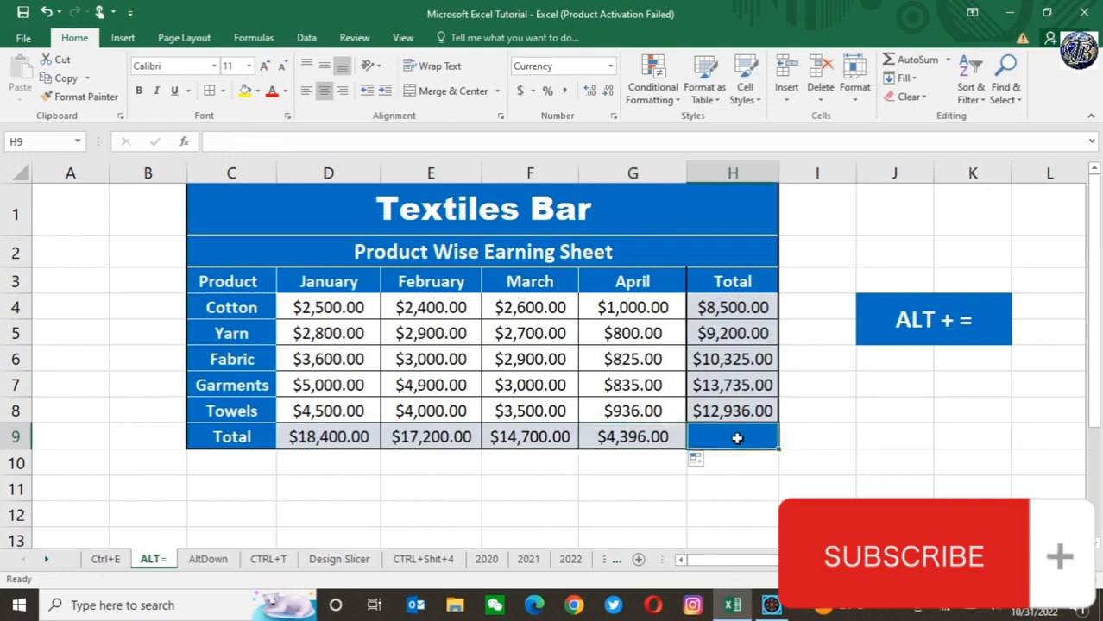
click(322, 434)
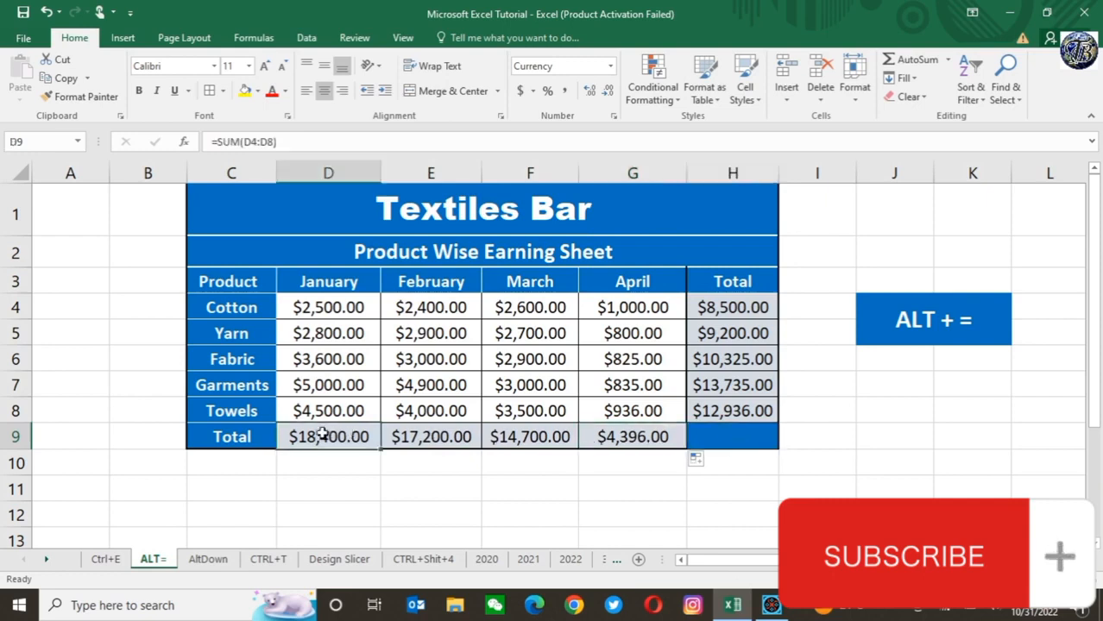
key(shift+Right)
key(shift+Right)
key(shift+Right)
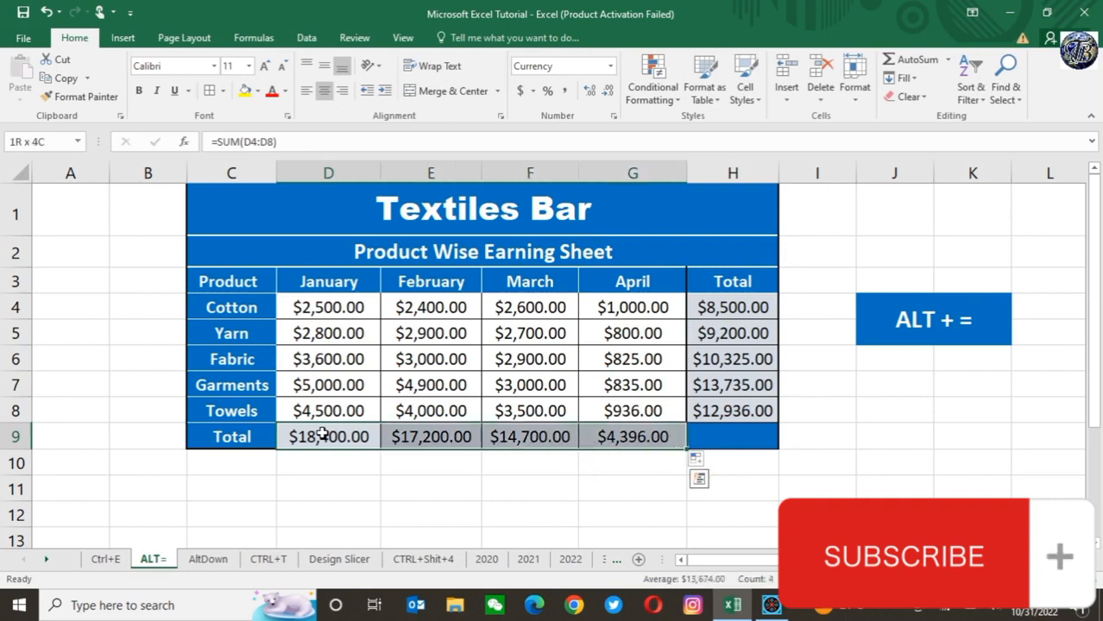
click(900, 62)
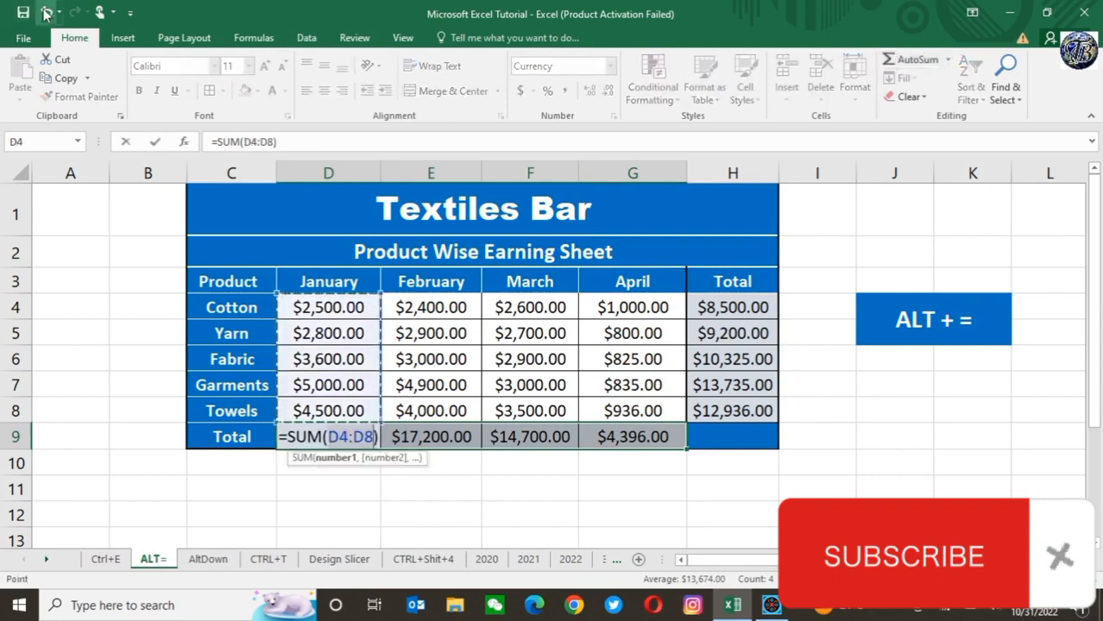
Step: Erase the whole SUM formula from January's total cell D9 and commit the cell as empty
key(Delete)
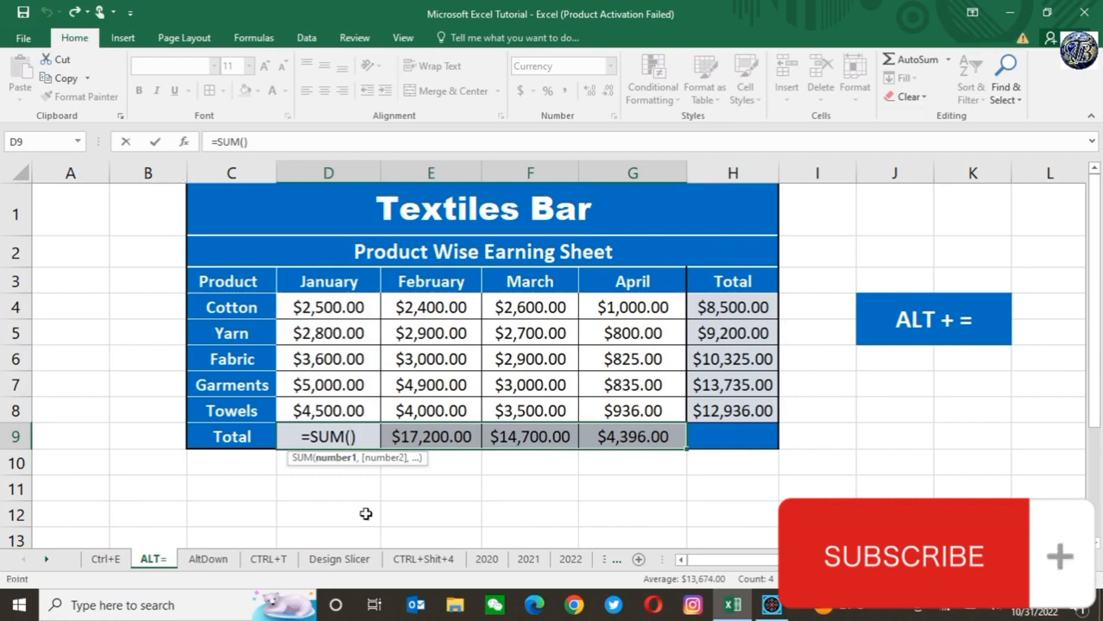
click(366, 514)
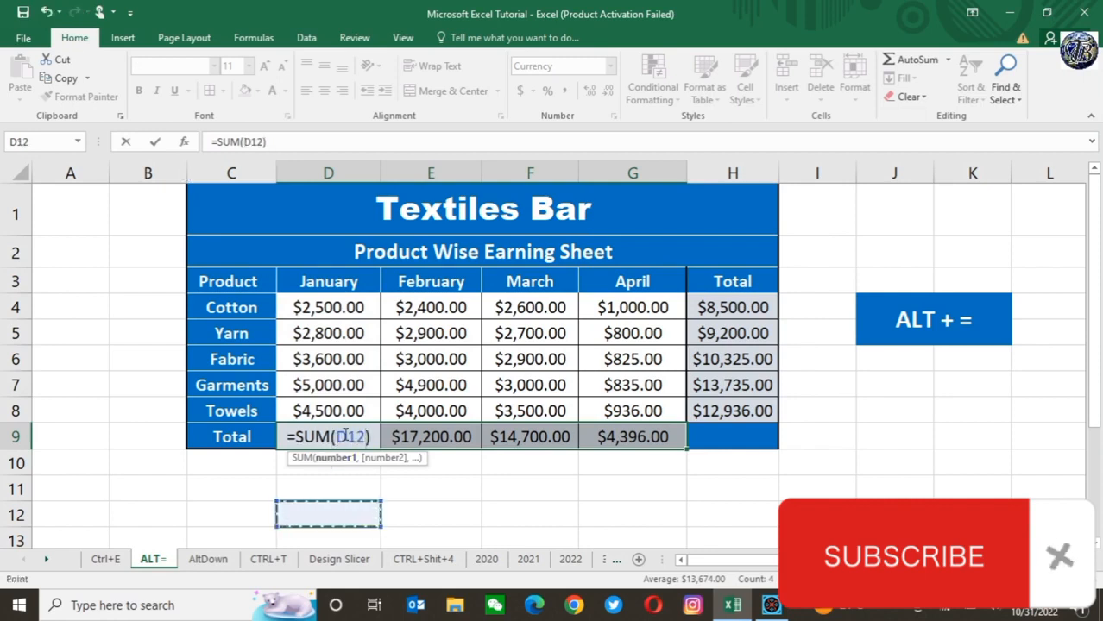
key(BackSpace)
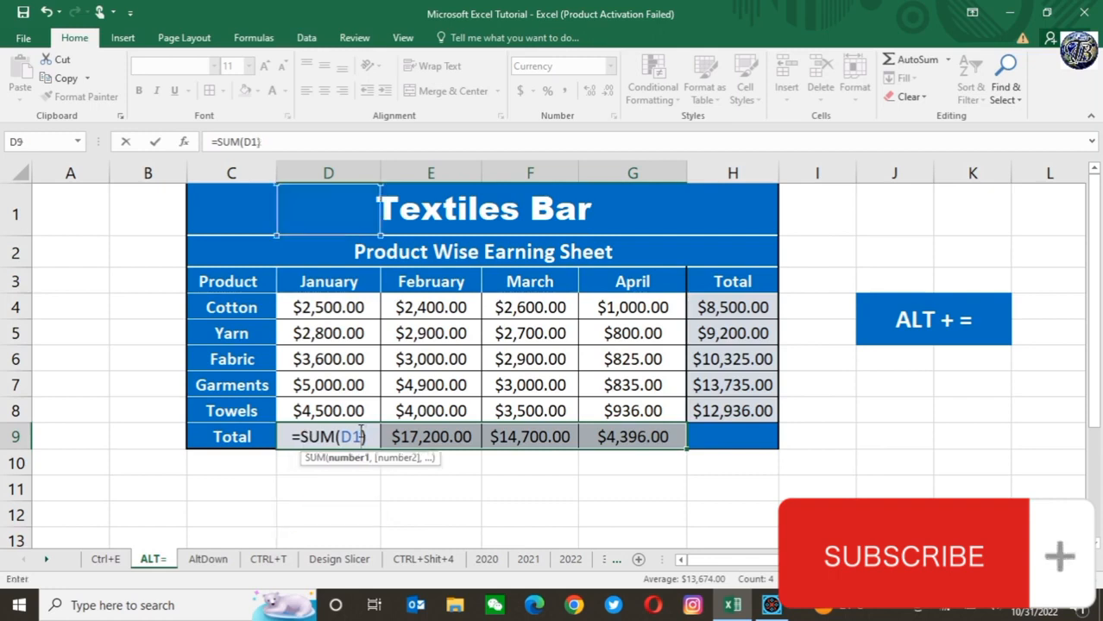
key(BackSpace)
key(BackSpace)
key(BackSpace)
key(BackSpace)
key(BackSpace)
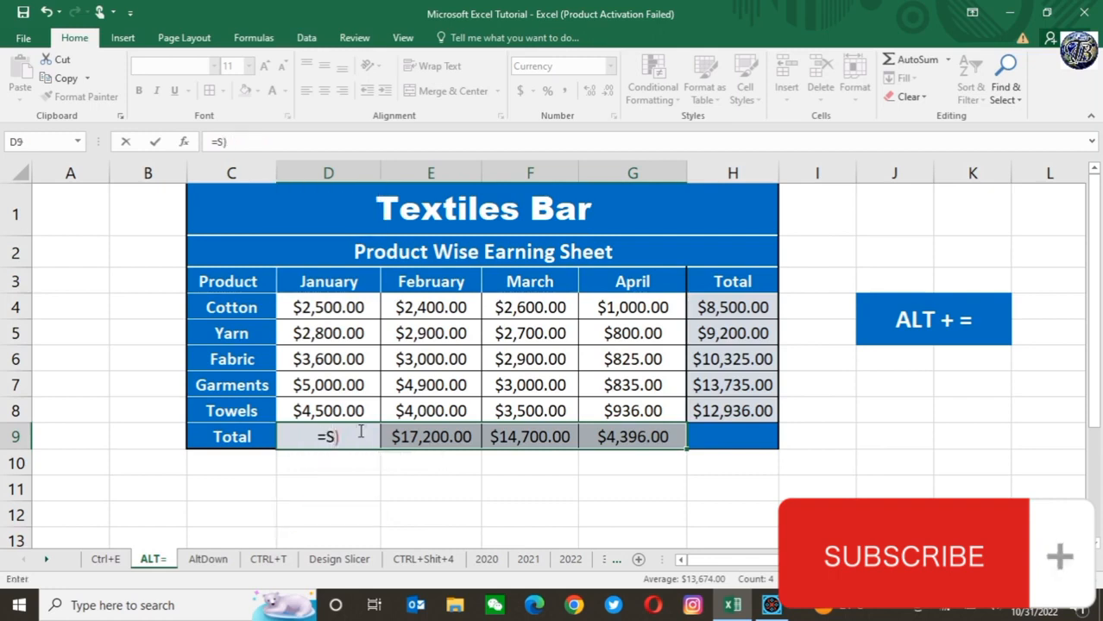
key(BackSpace)
key(BackSpace)
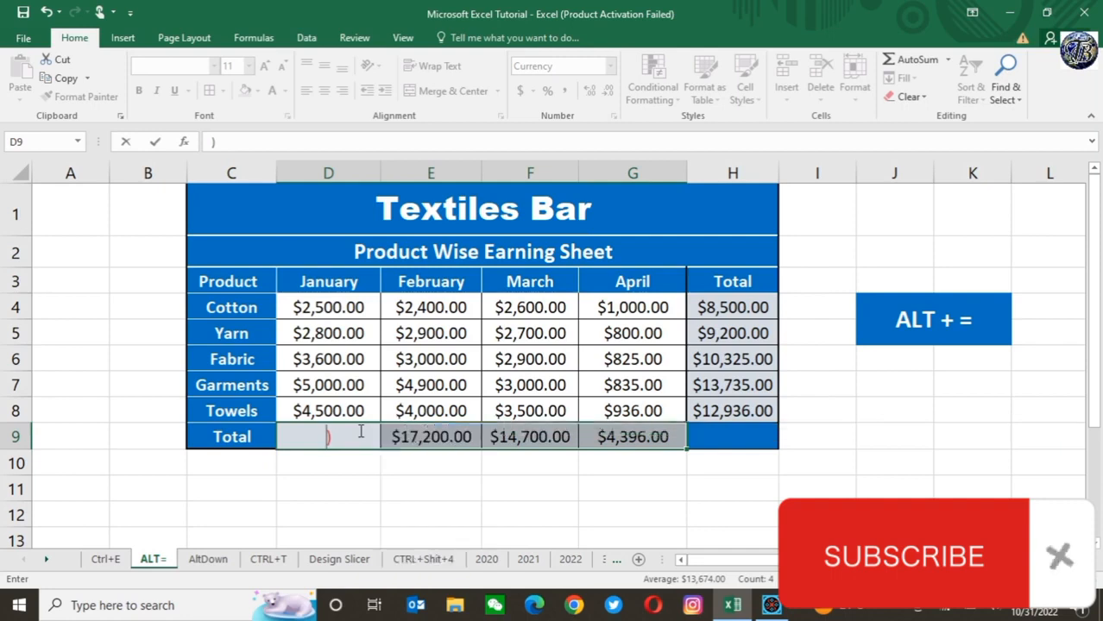
key(Delete)
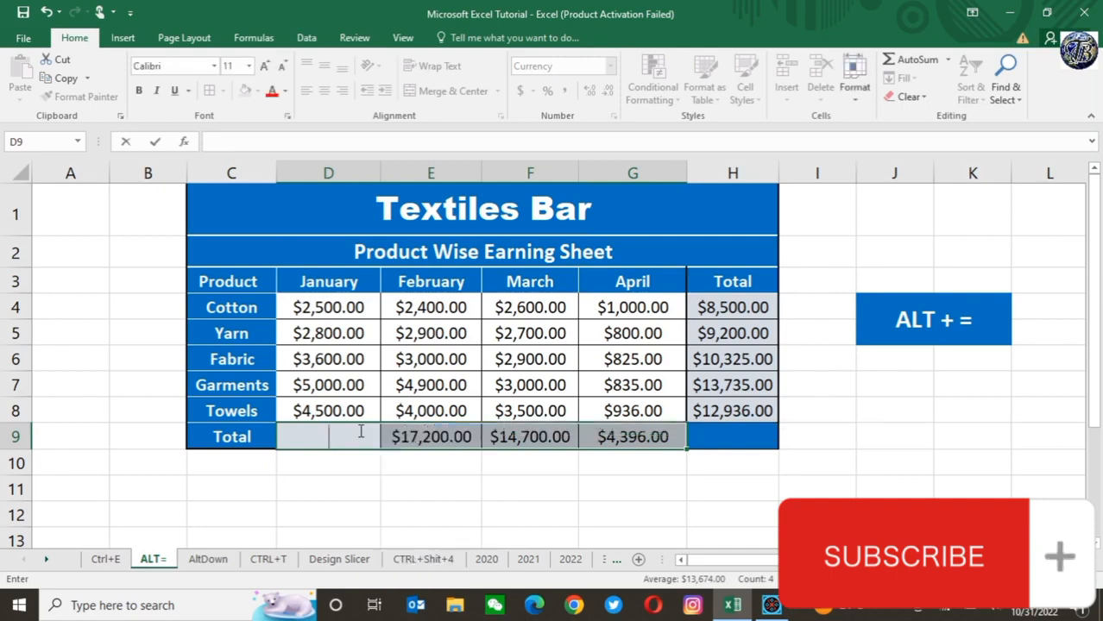
key(Tab)
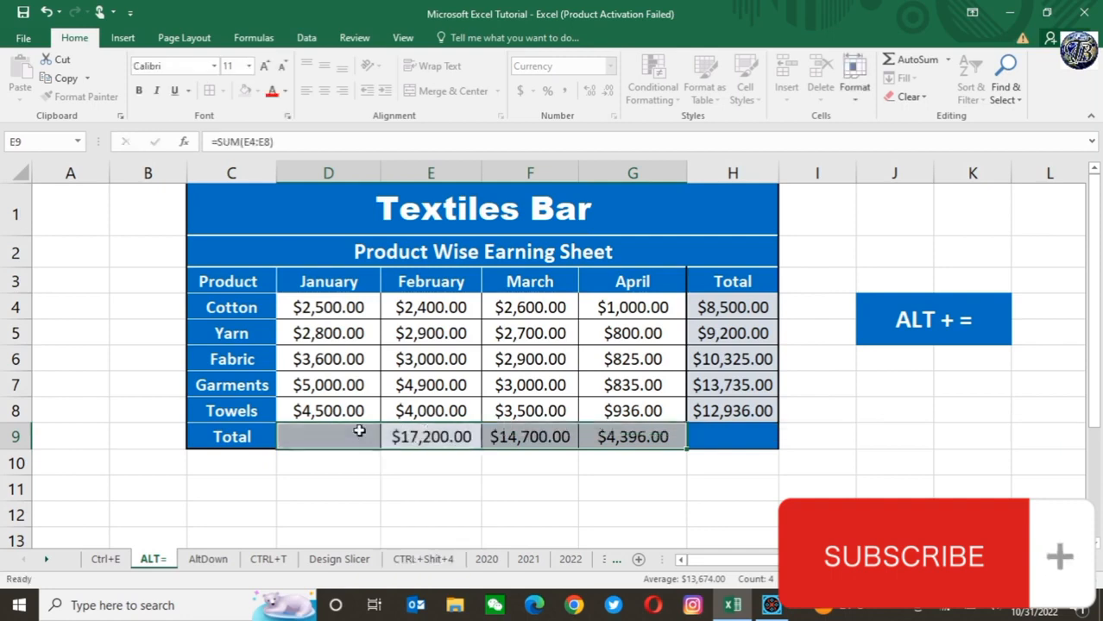
Step: Clear the contents of the monthly totals row, D9:G9
click(342, 440)
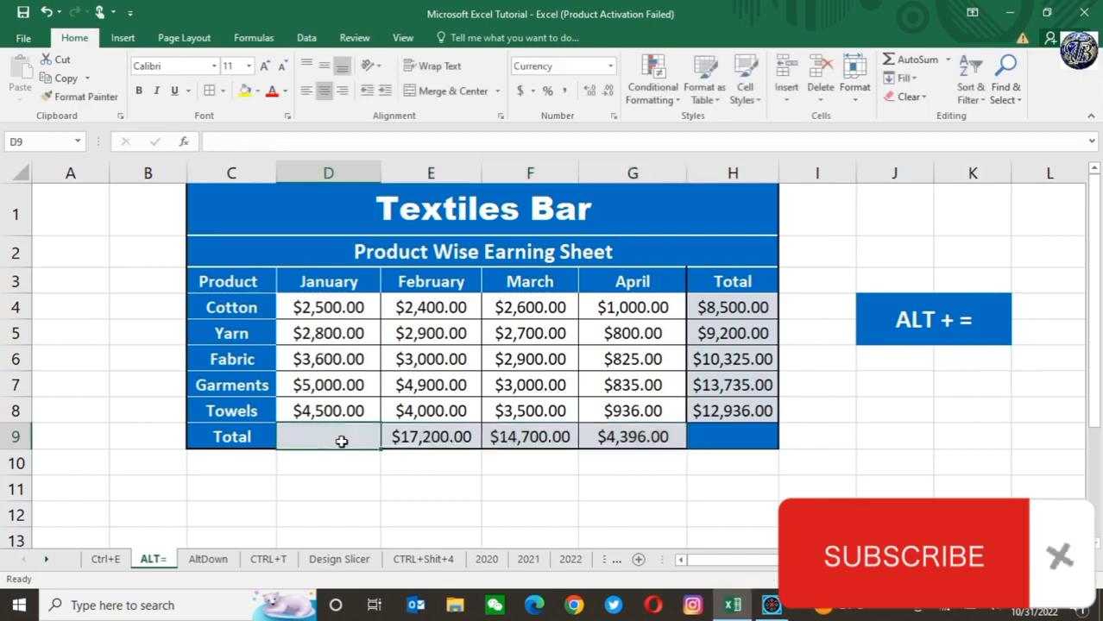
key(shift+Right)
key(shift+Right)
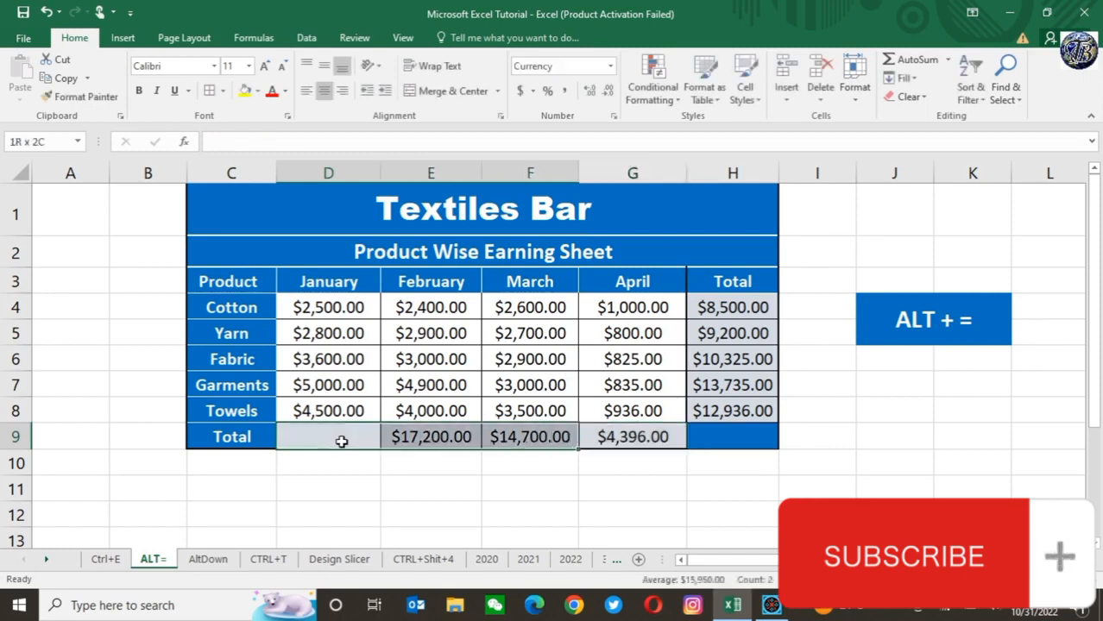
key(shift+Right)
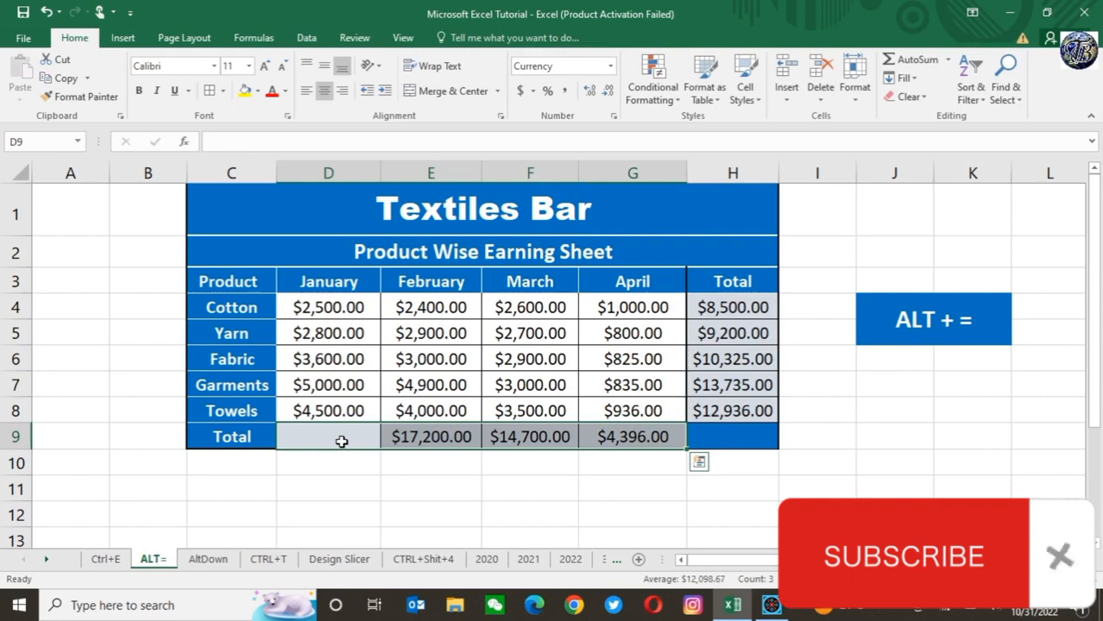
right_click(341, 441)
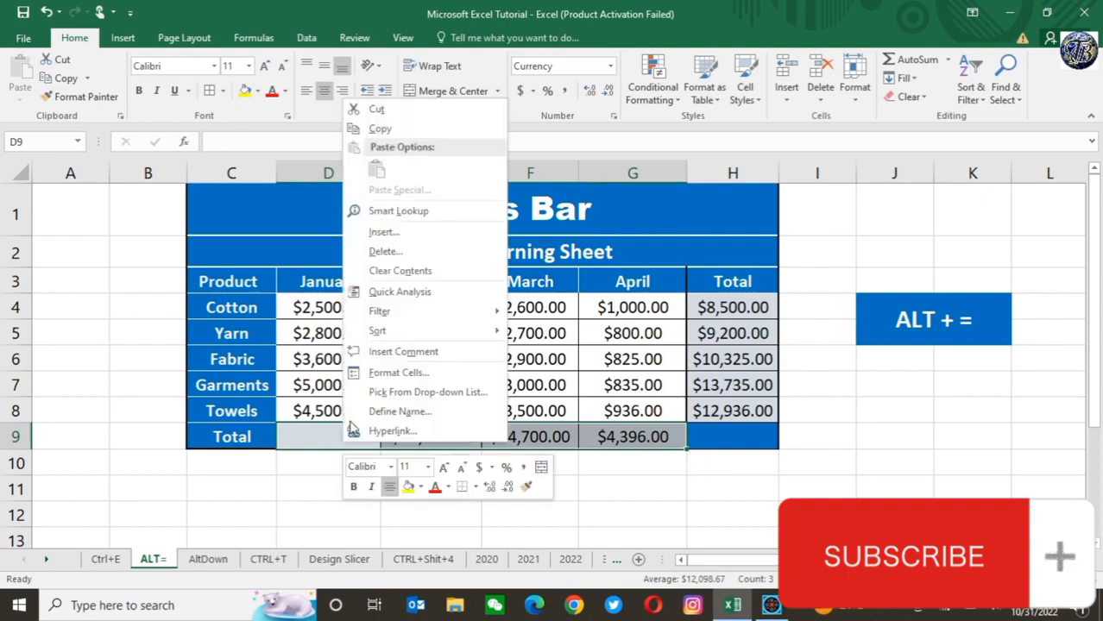
click(414, 271)
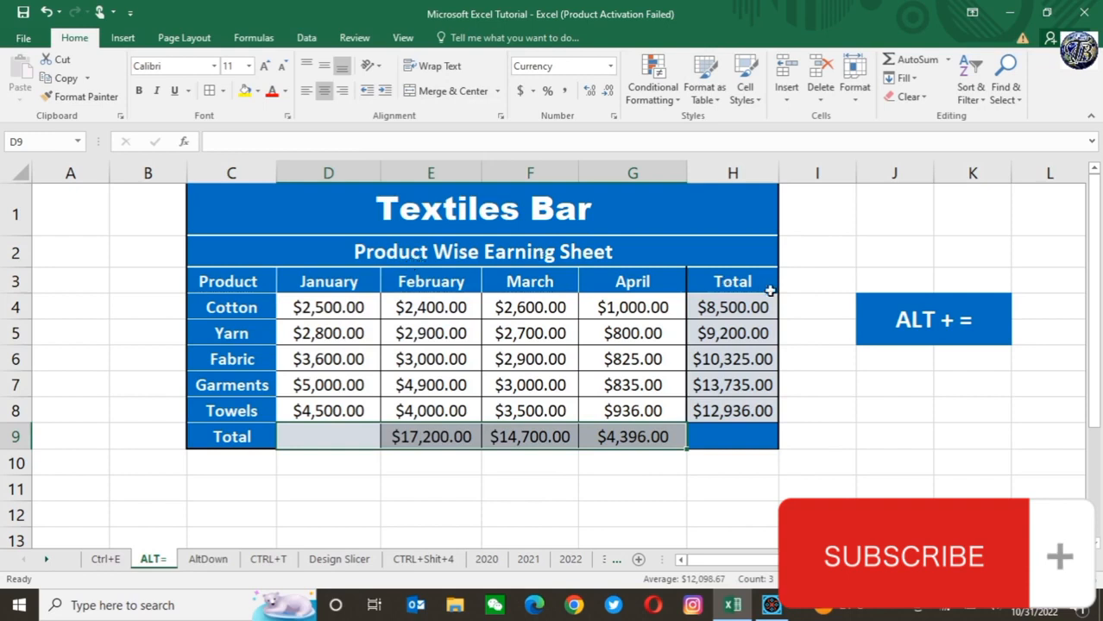
Step: Clear the contents of the product totals H4:H8 in the Total column and deselect the range
click(741, 301)
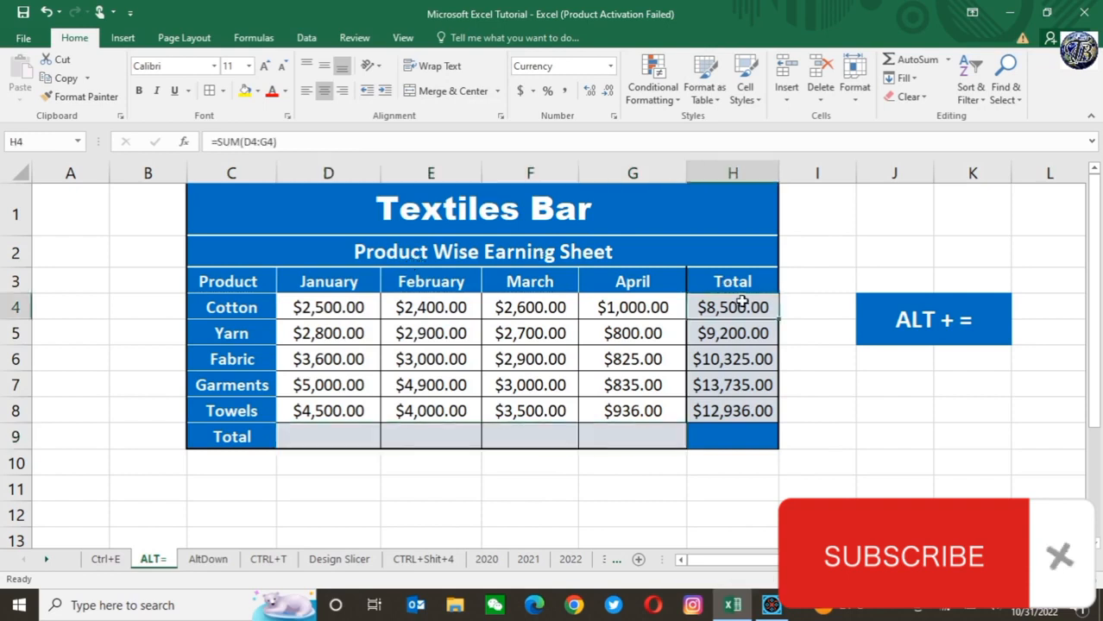
key(shift+Down)
key(shift+Down)
key(shift+Down)
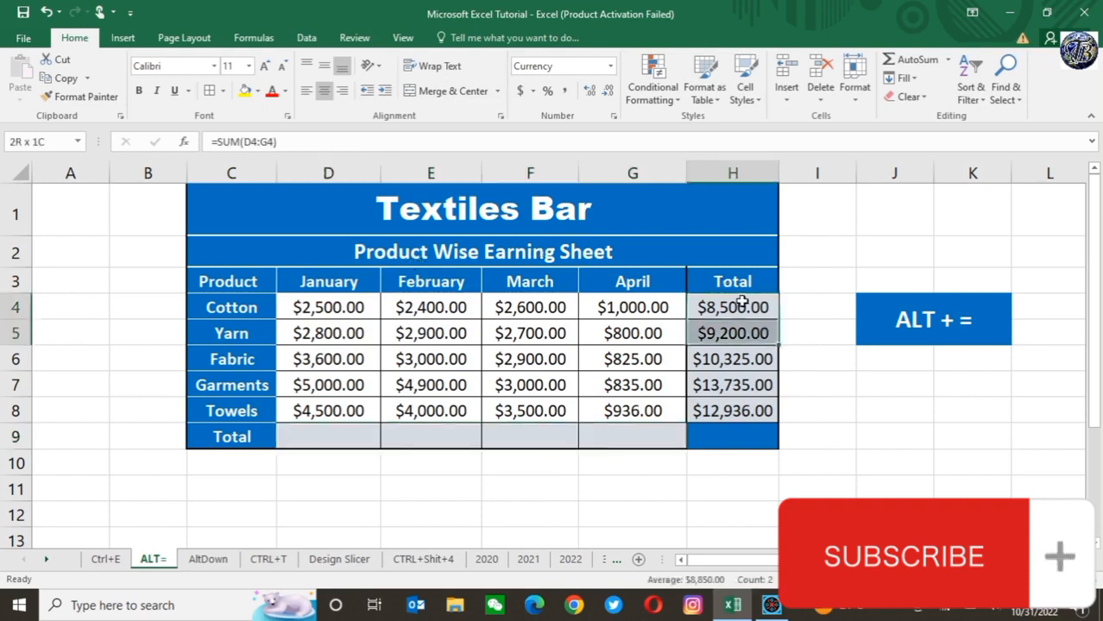
key(shift+Down)
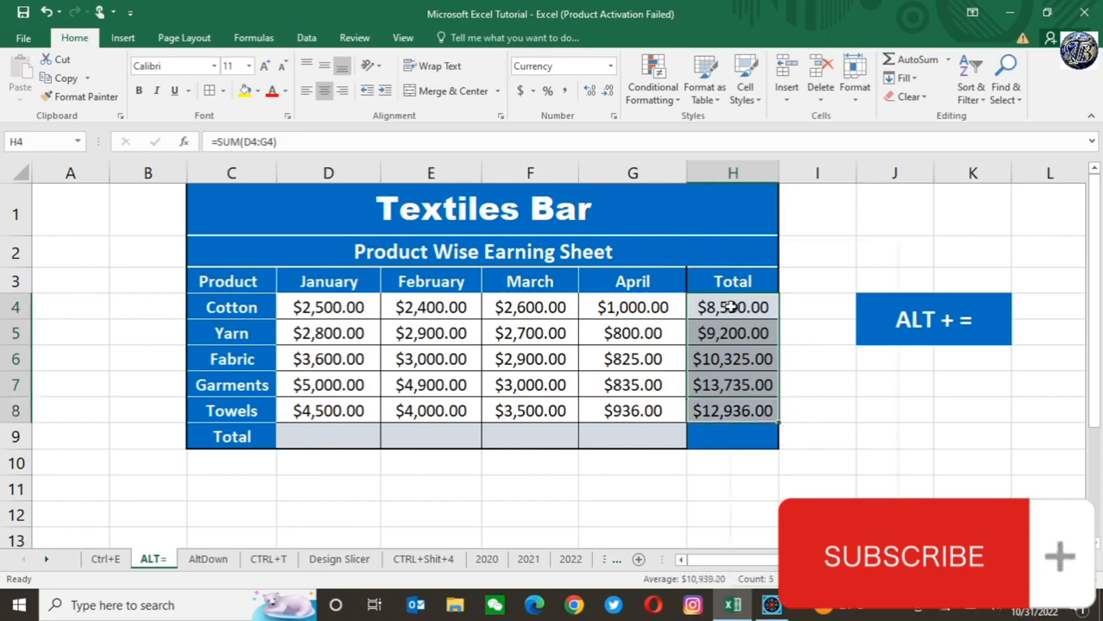
right_click(731, 307)
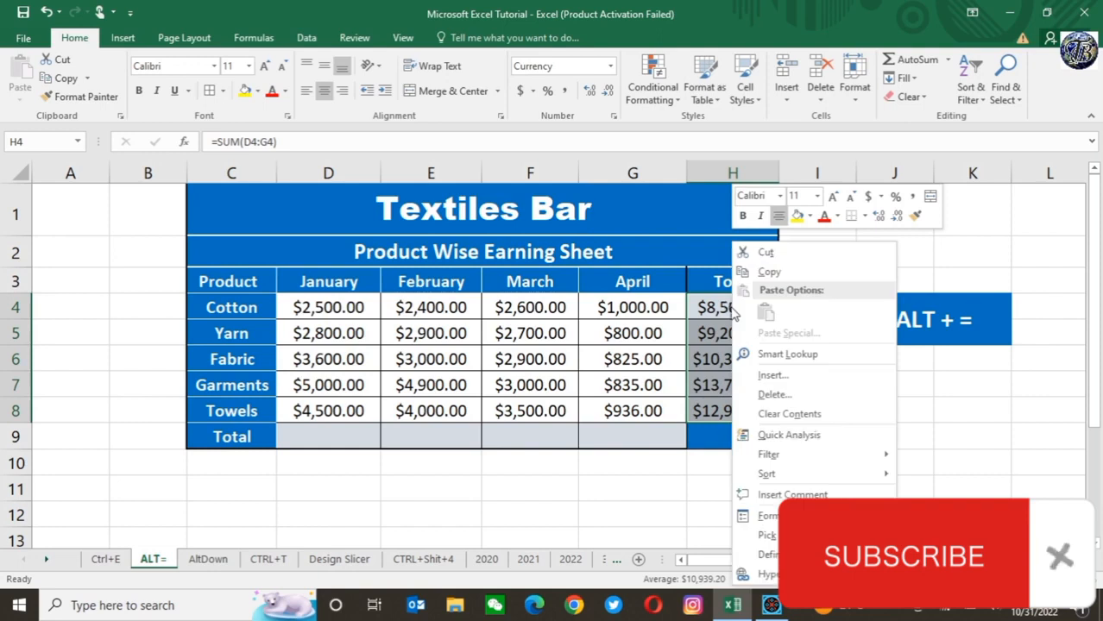
click(815, 415)
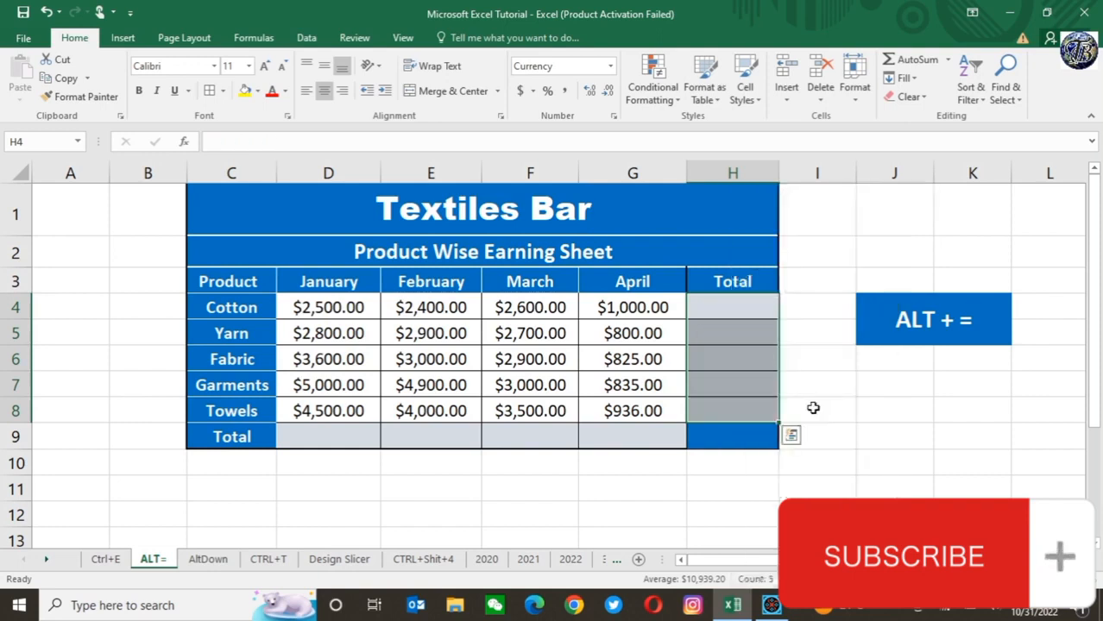
click(474, 493)
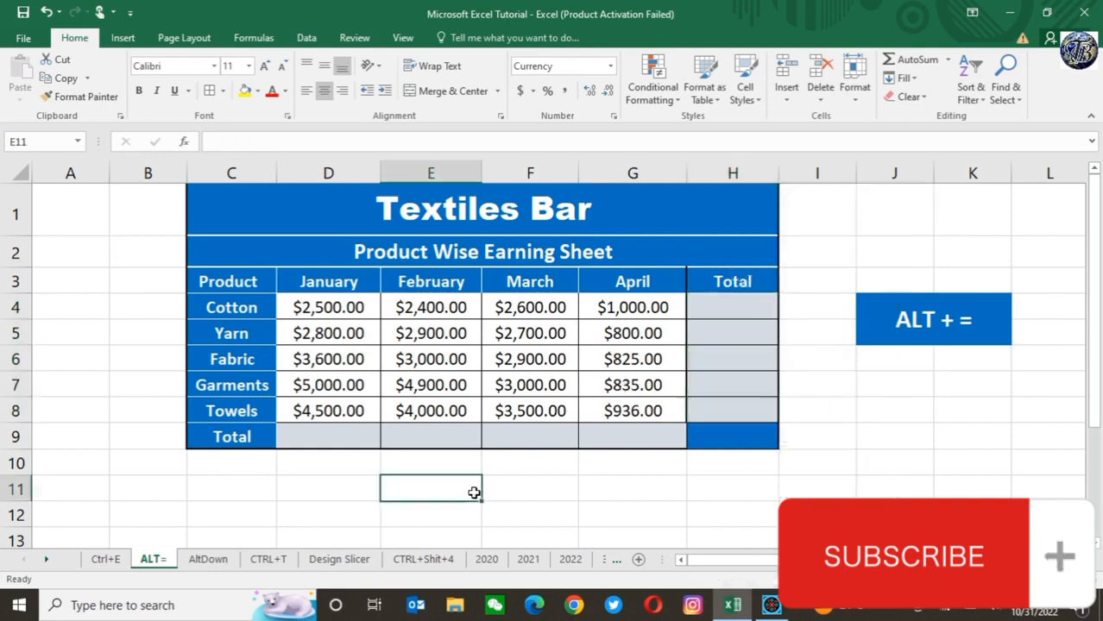
click(313, 302)
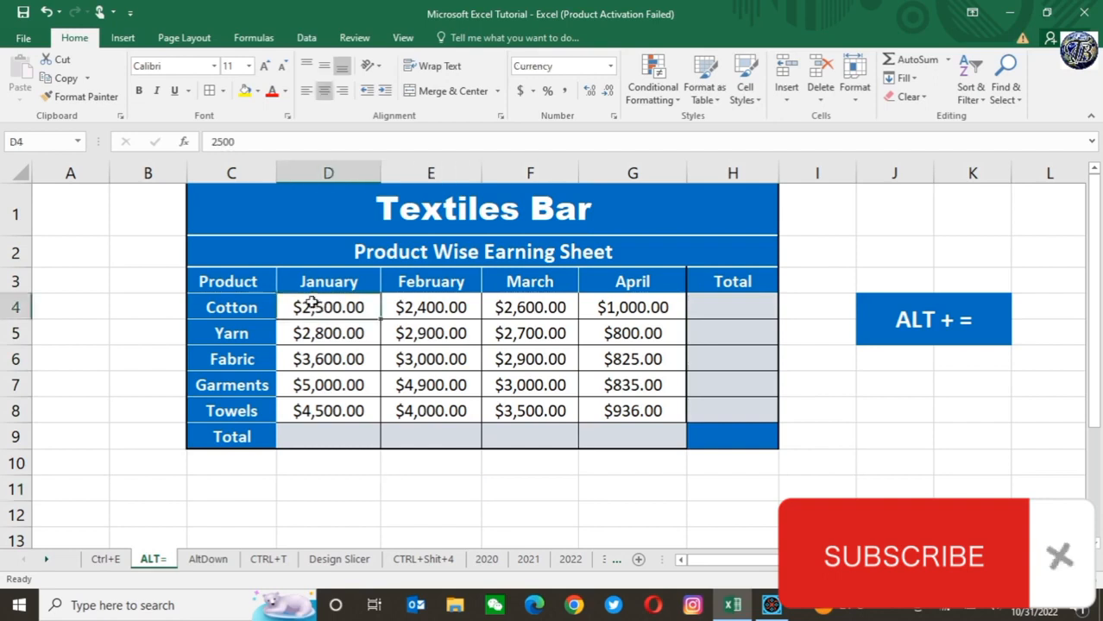
key(shift+Down)
key(shift+Down)
key(shift+Down)
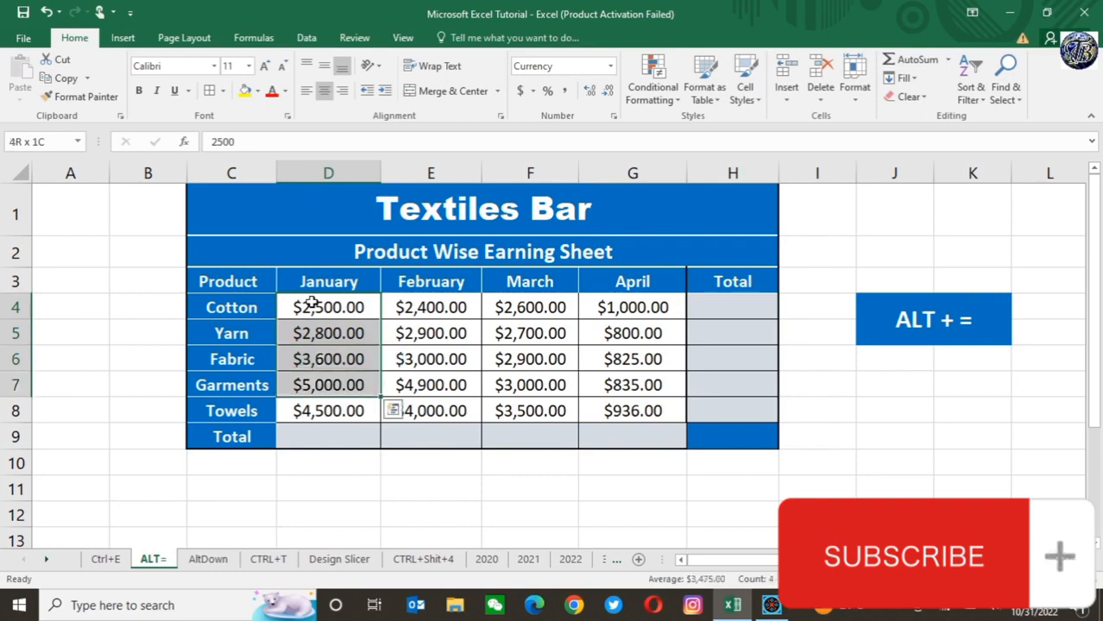
key(shift+Down)
key(shift+Down)
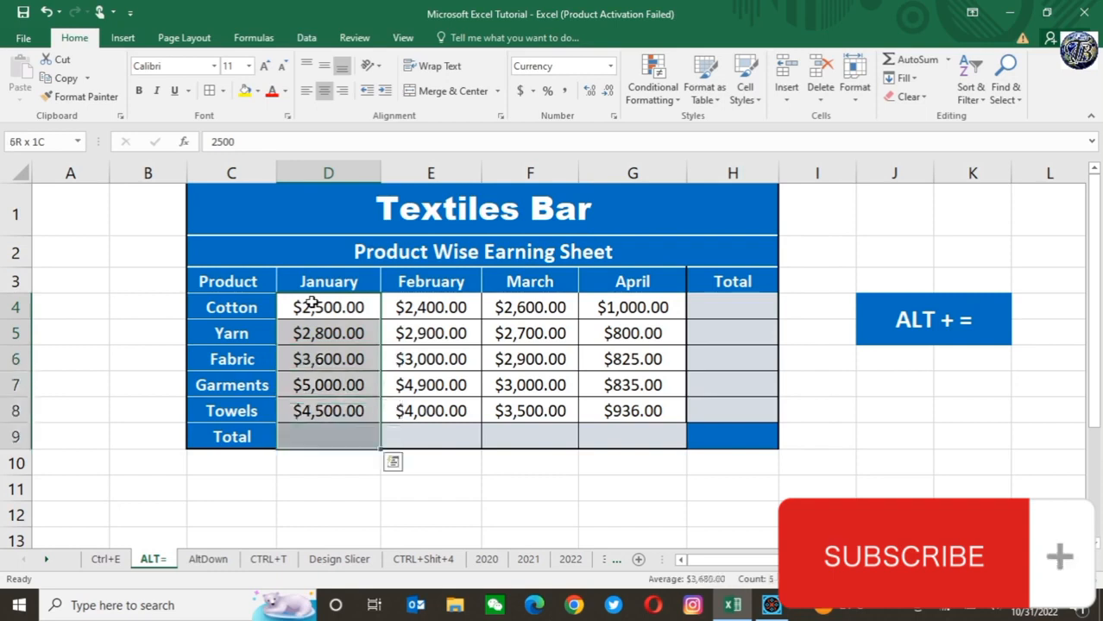
key(shift+Right)
key(shift+Right)
key(shift+Right)
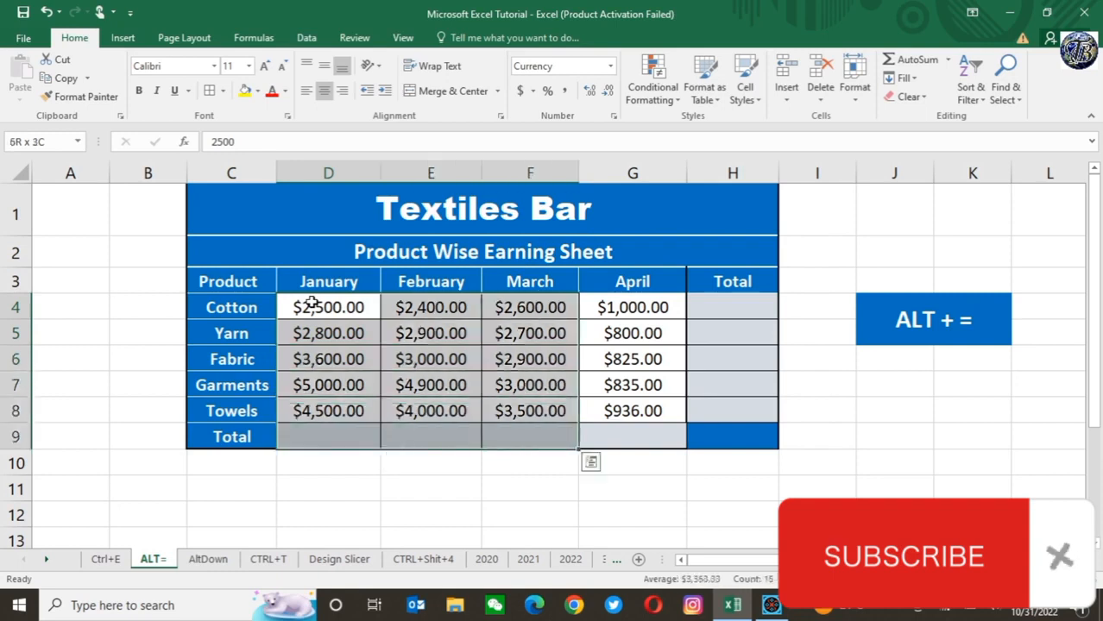
key(shift+Right)
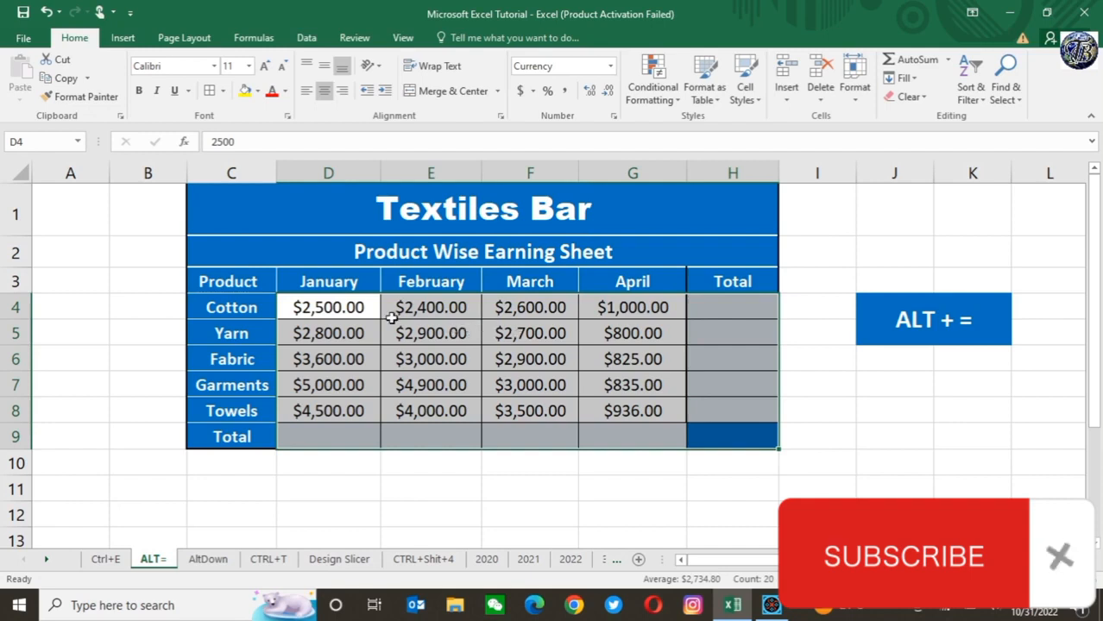
click(726, 325)
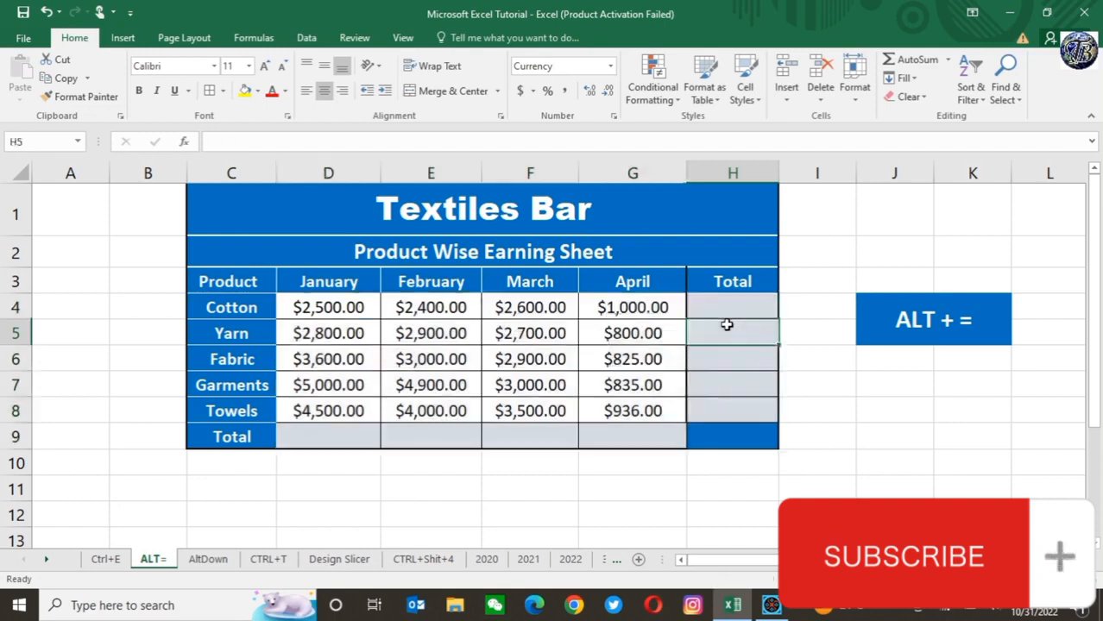
Step: Select D4:H9, including the empty Total row and column, and AutoSum all product and month totals at once
click(309, 308)
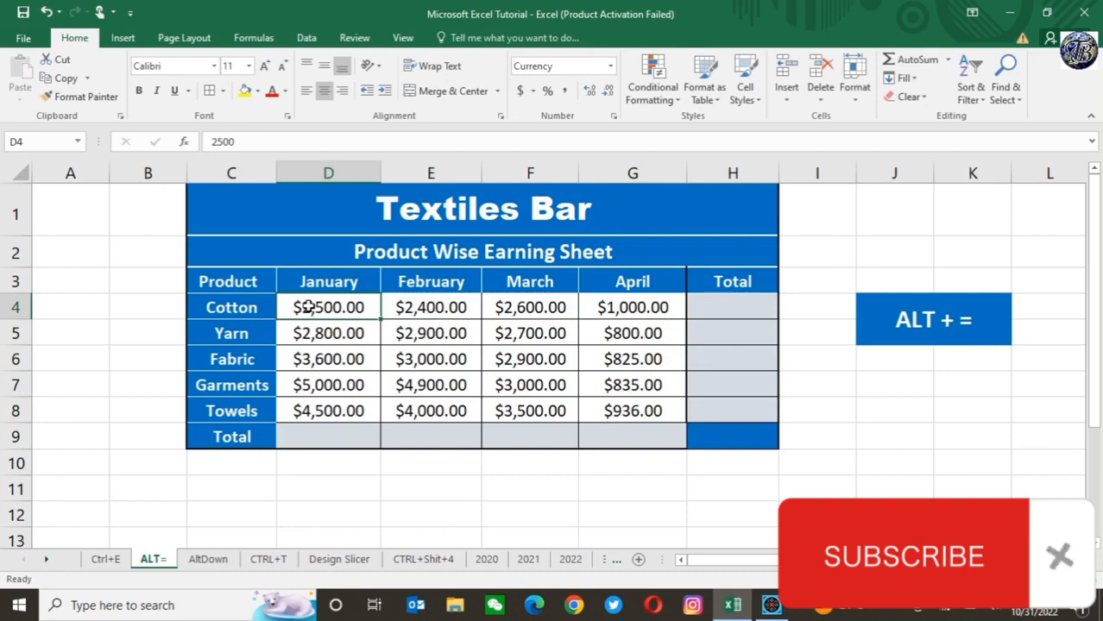
key(shift+Down)
key(shift+Down)
key(shift+Down)
key(shift+Down)
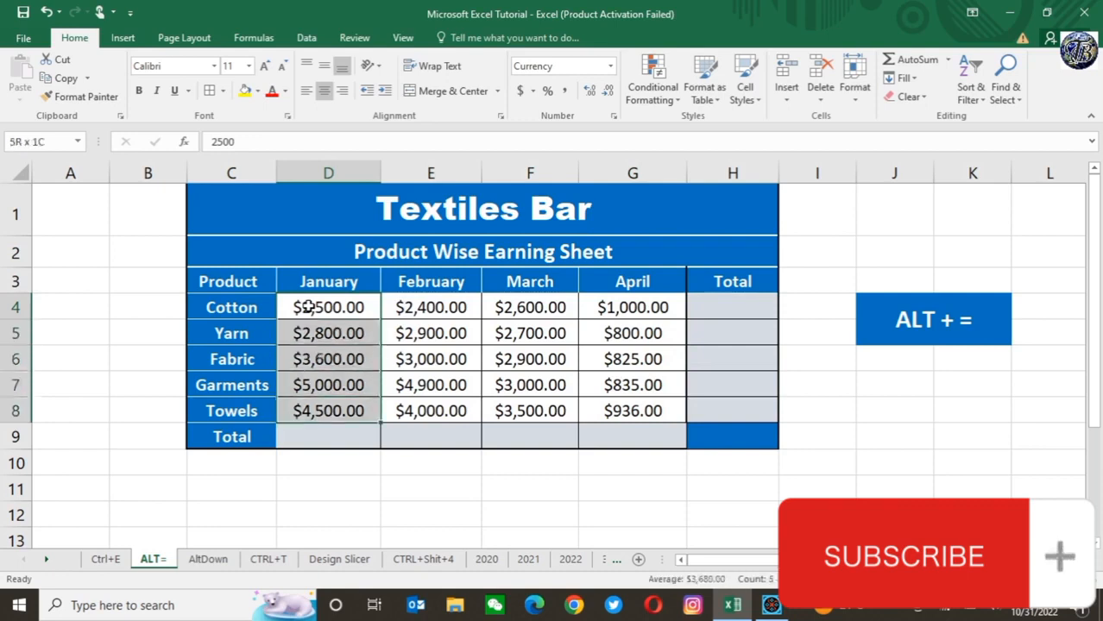
key(shift+Down)
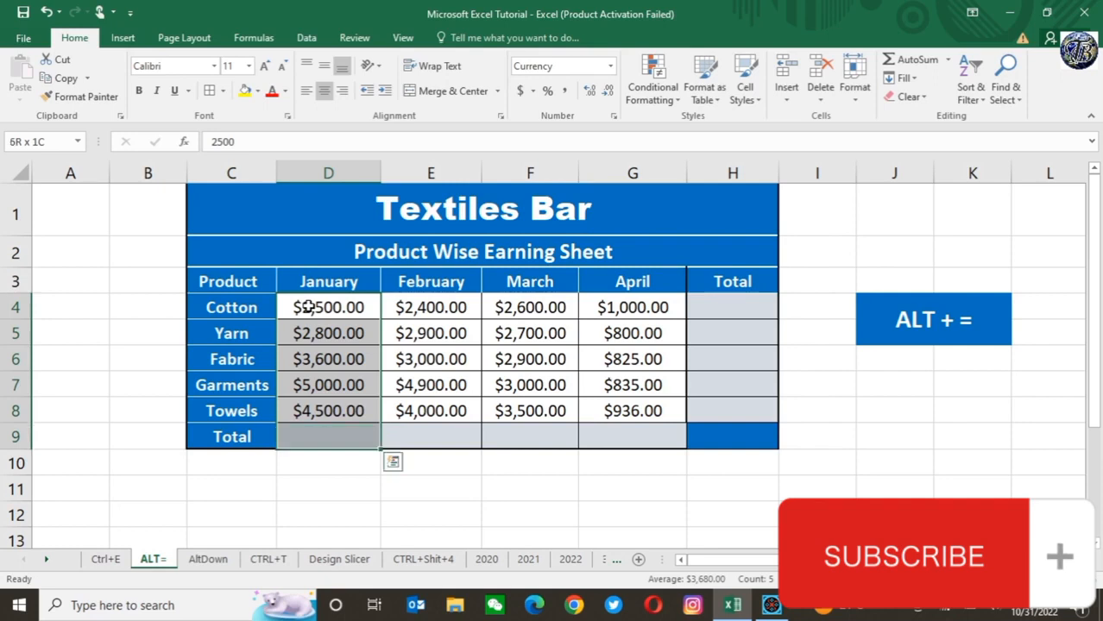
key(shift+Right)
key(shift+Right)
key(shift+Right)
key(shift+Right)
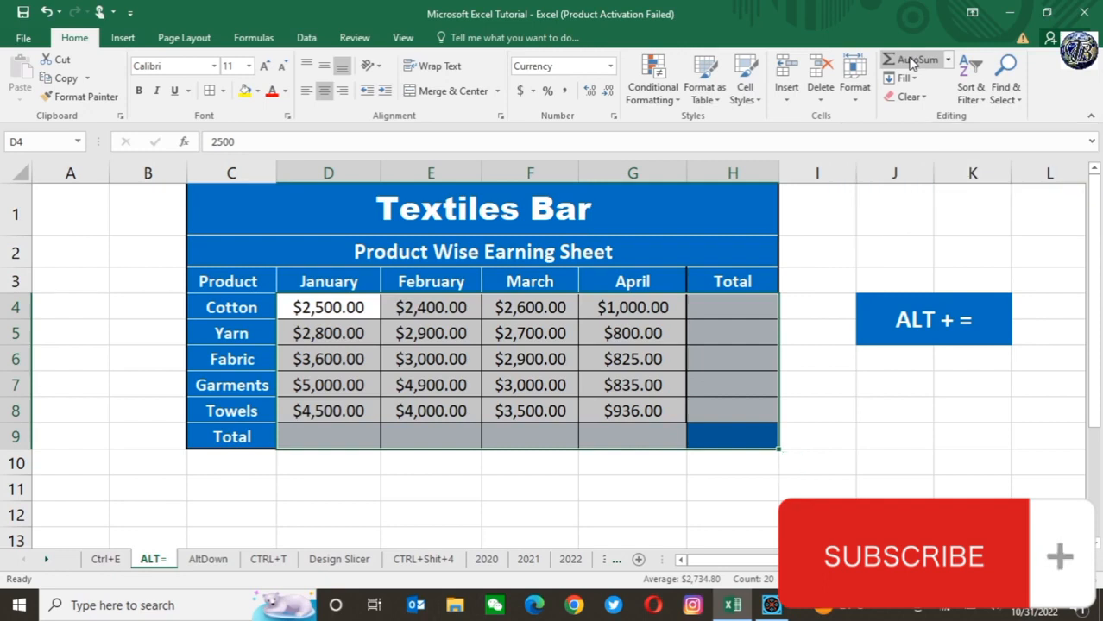
click(910, 62)
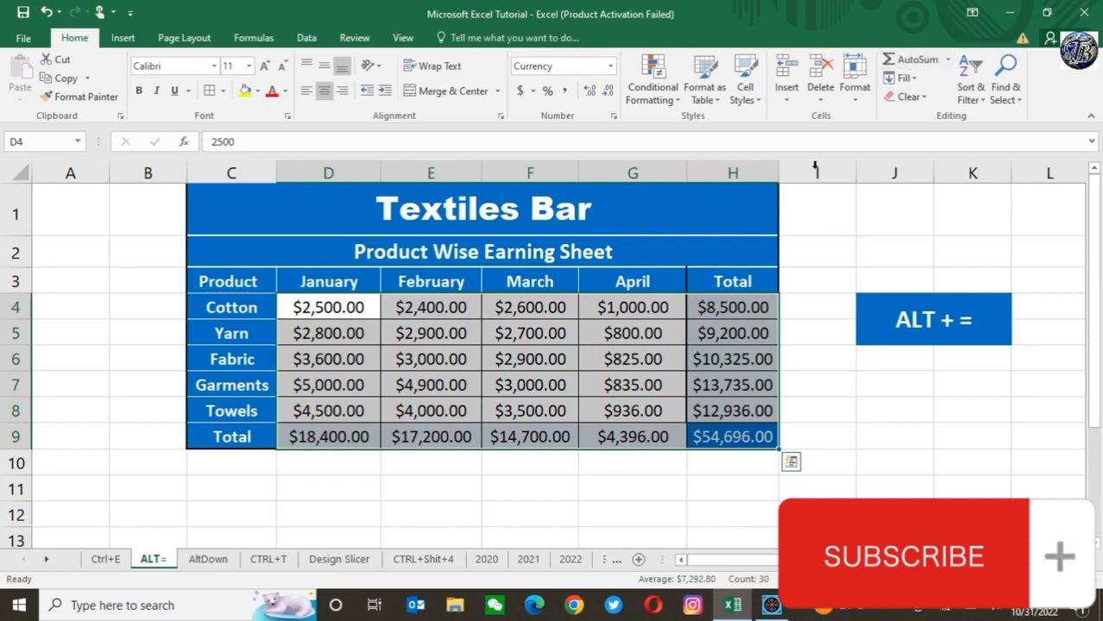
Step: Check the SUM formulas behind the grand total, several product totals and the April, March and February totals
click(715, 437)
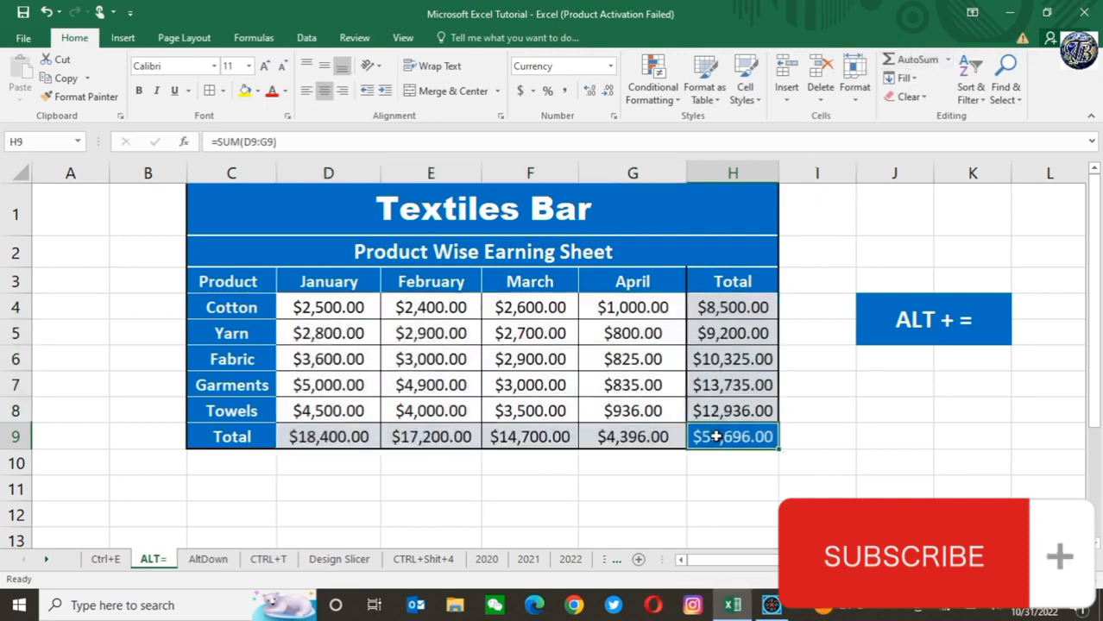
click(731, 302)
click(731, 335)
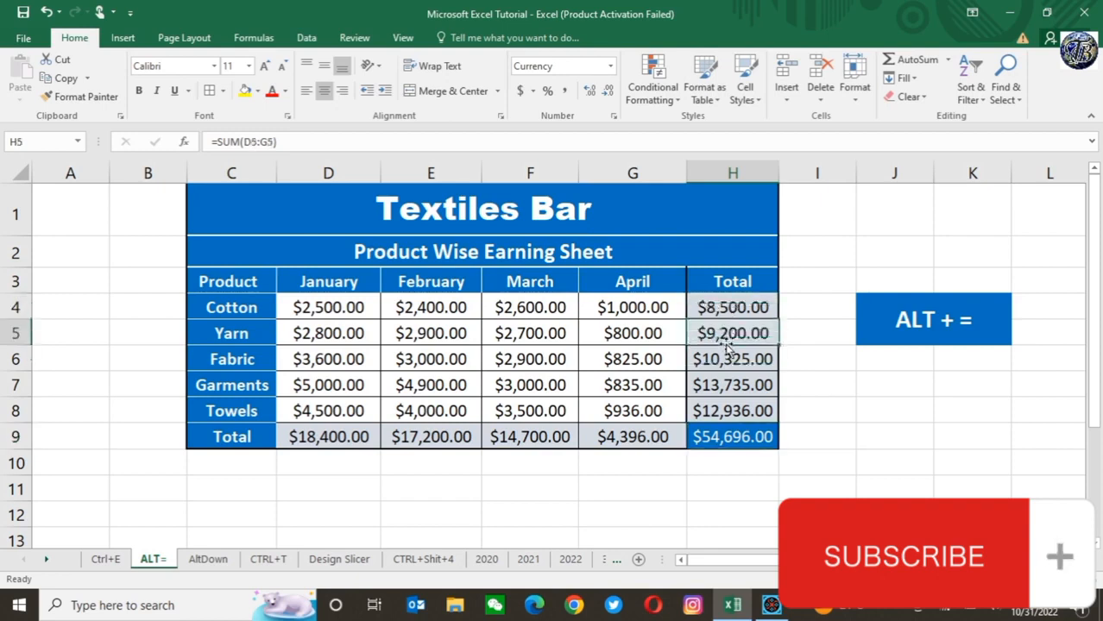
click(720, 363)
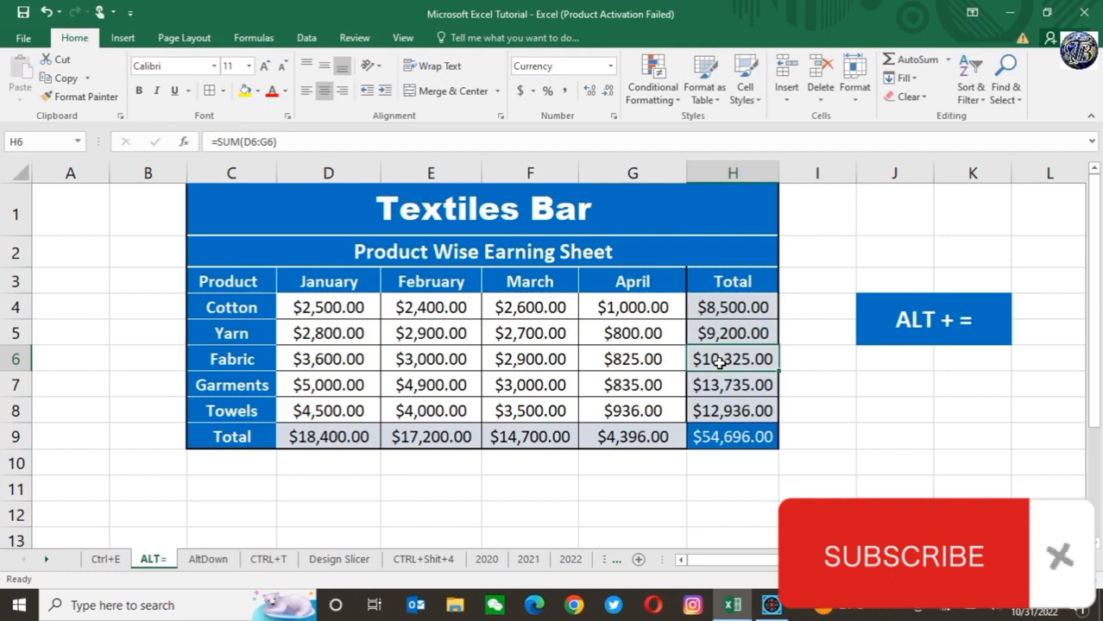
click(635, 438)
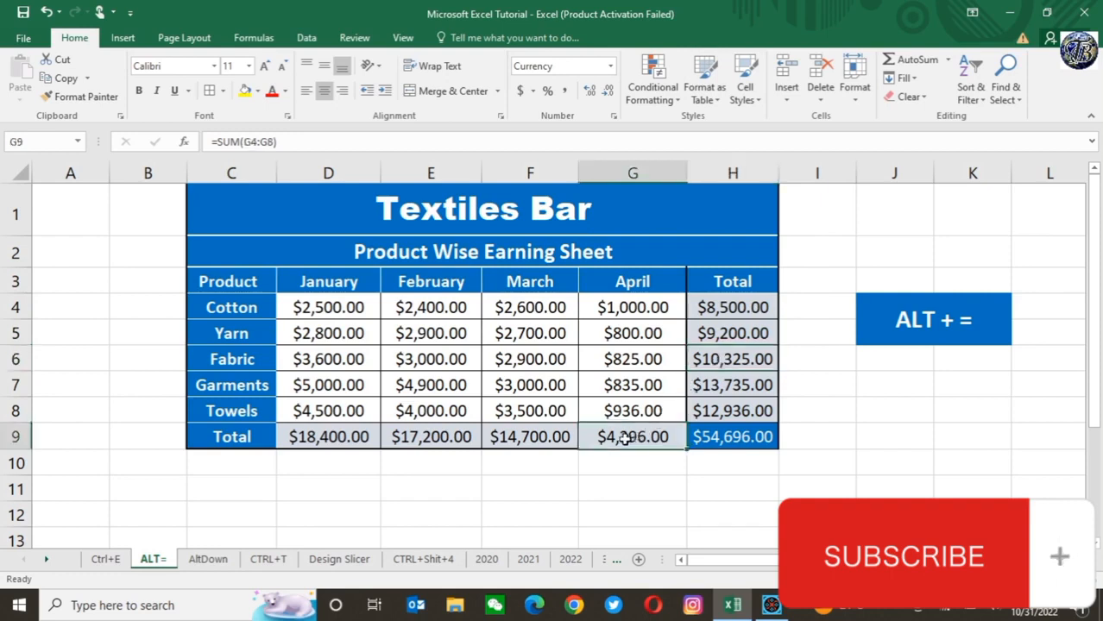
click(548, 440)
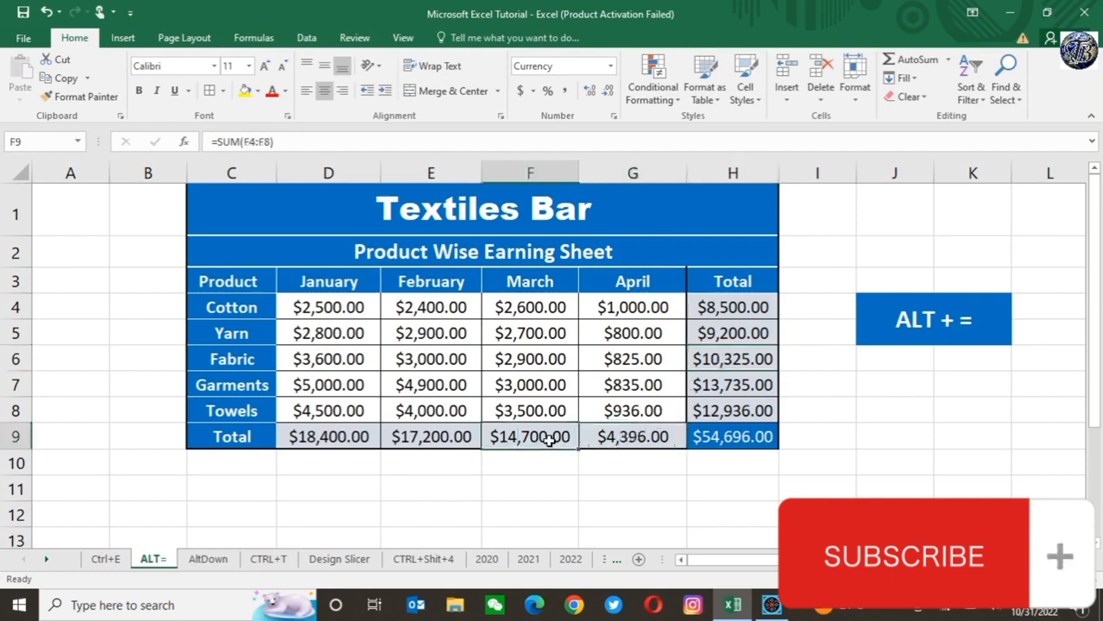
click(440, 441)
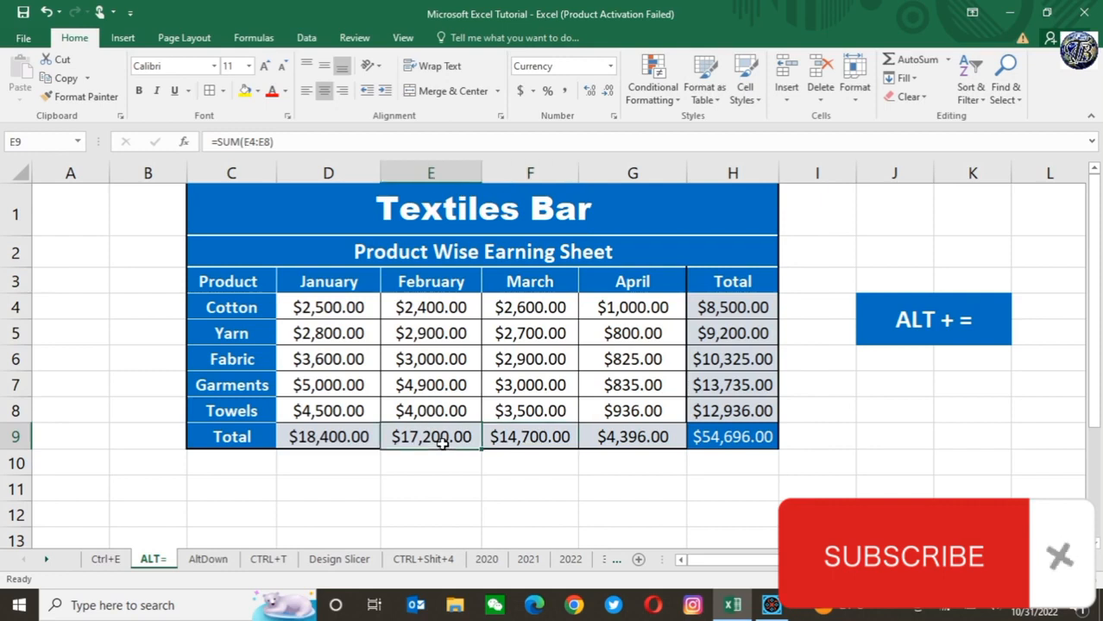
Step: Switch to the AltDown sheet and review the names and departments in rows 3 to 6
click(204, 561)
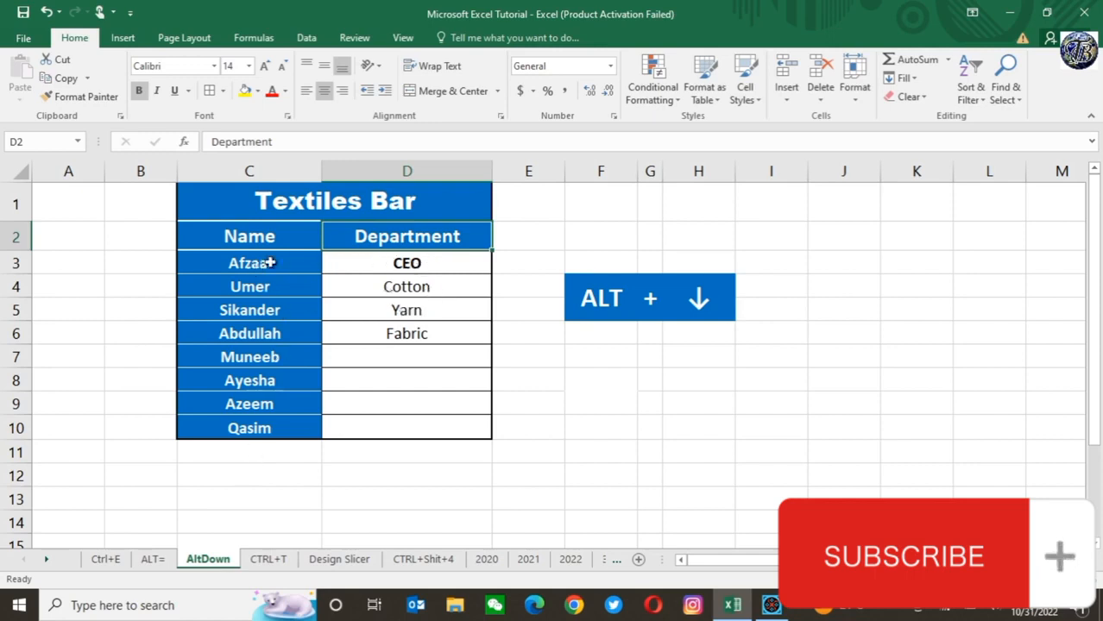
key(Down)
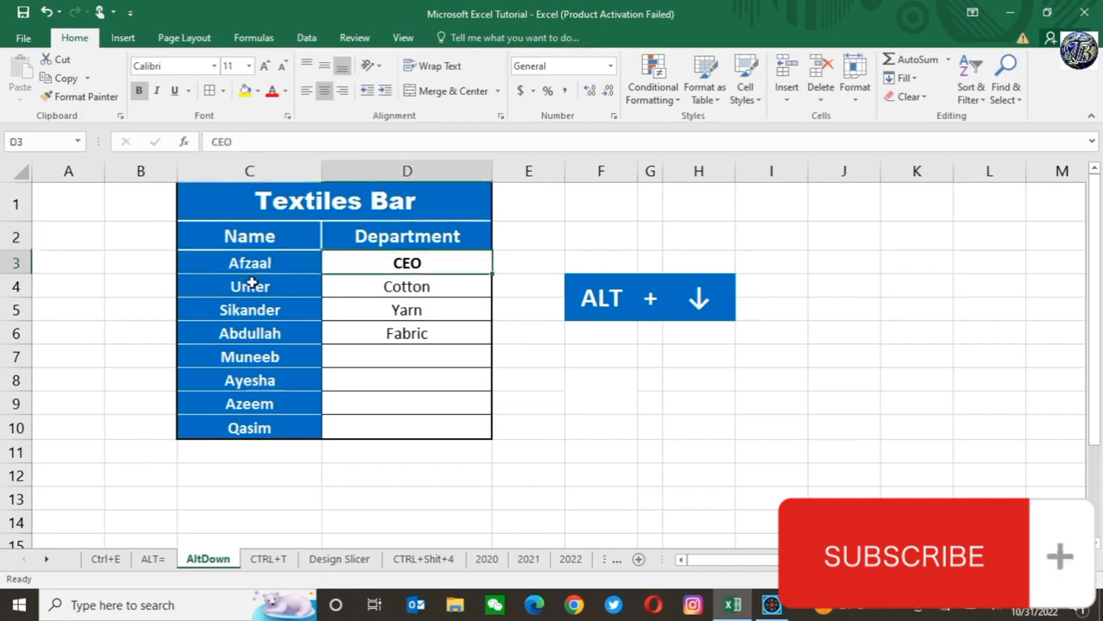
click(245, 284)
click(419, 285)
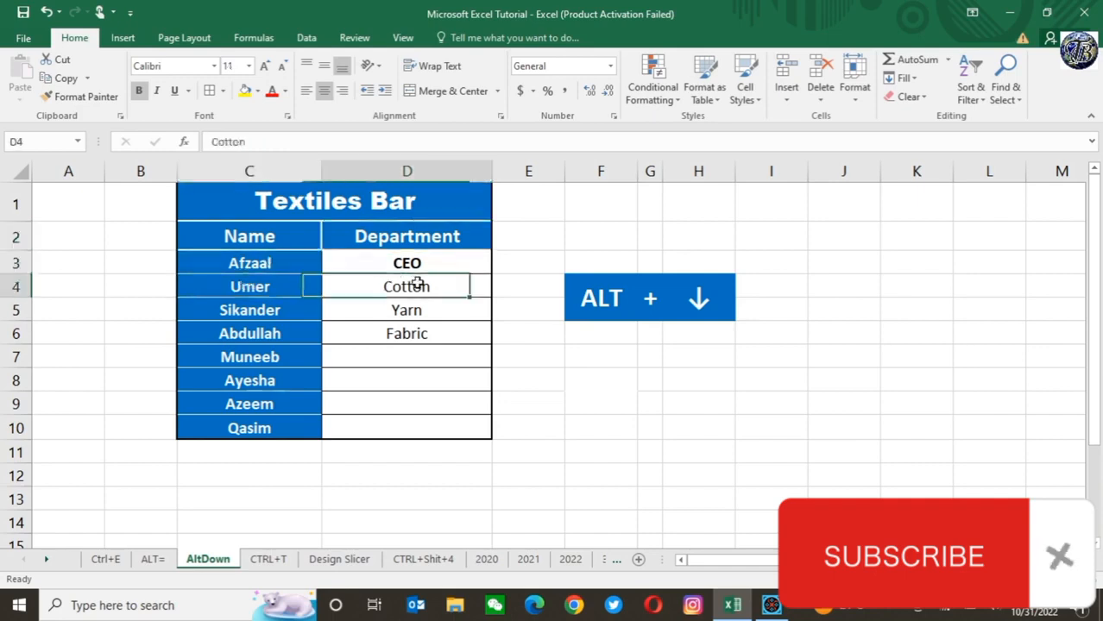
click(283, 310)
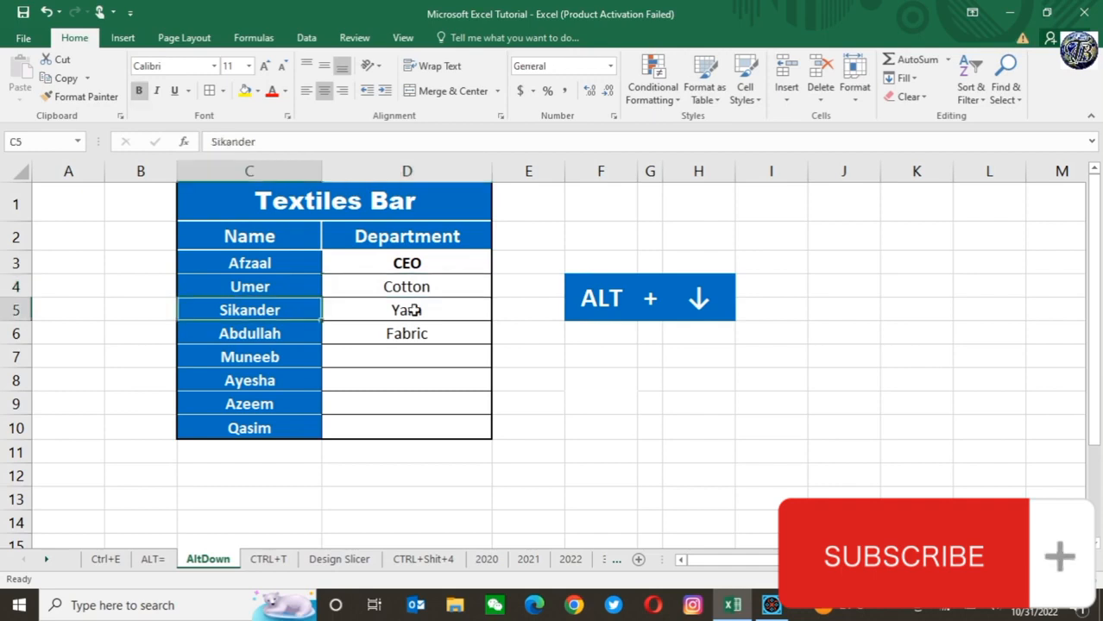
click(417, 310)
click(229, 336)
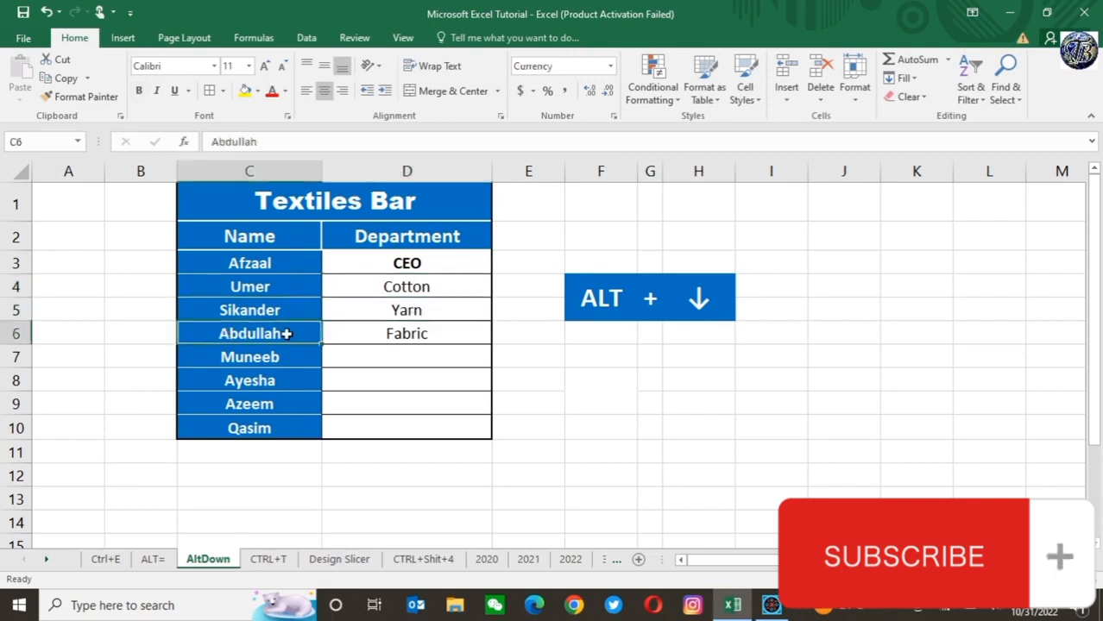
click(422, 334)
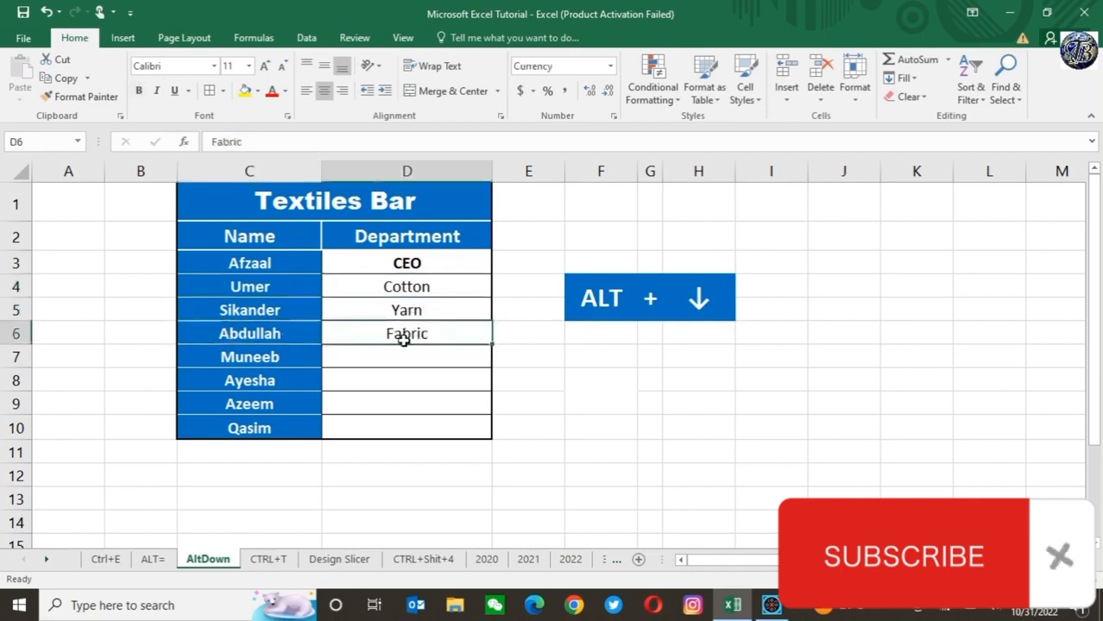
Step: Fill D7 with Department from the pick list of existing column entries
click(388, 353)
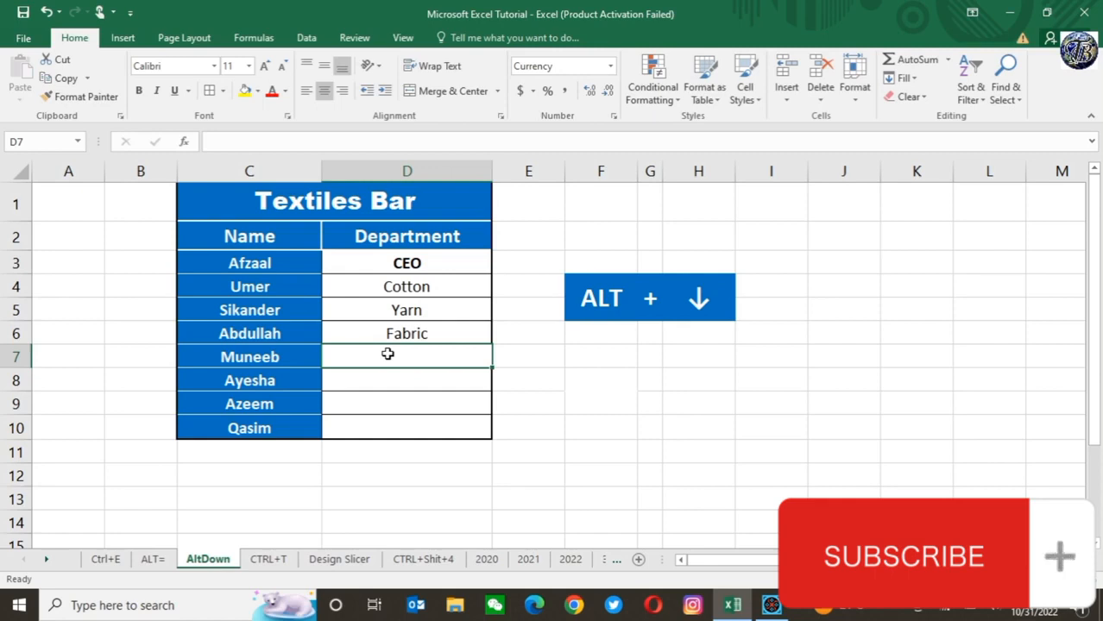
key(alt+Down)
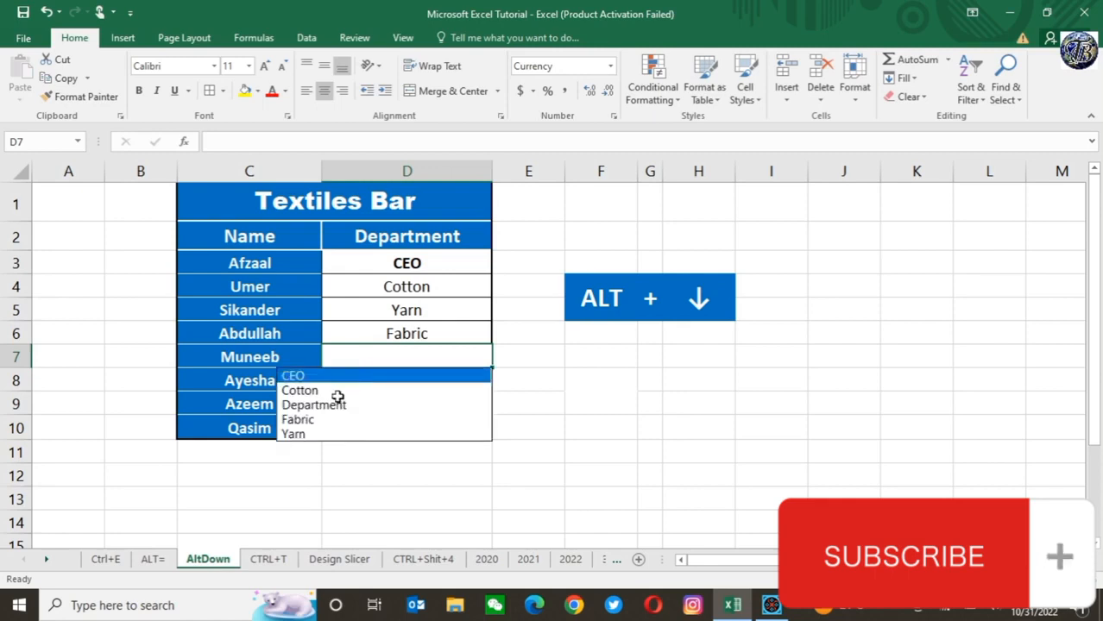
key(Escape)
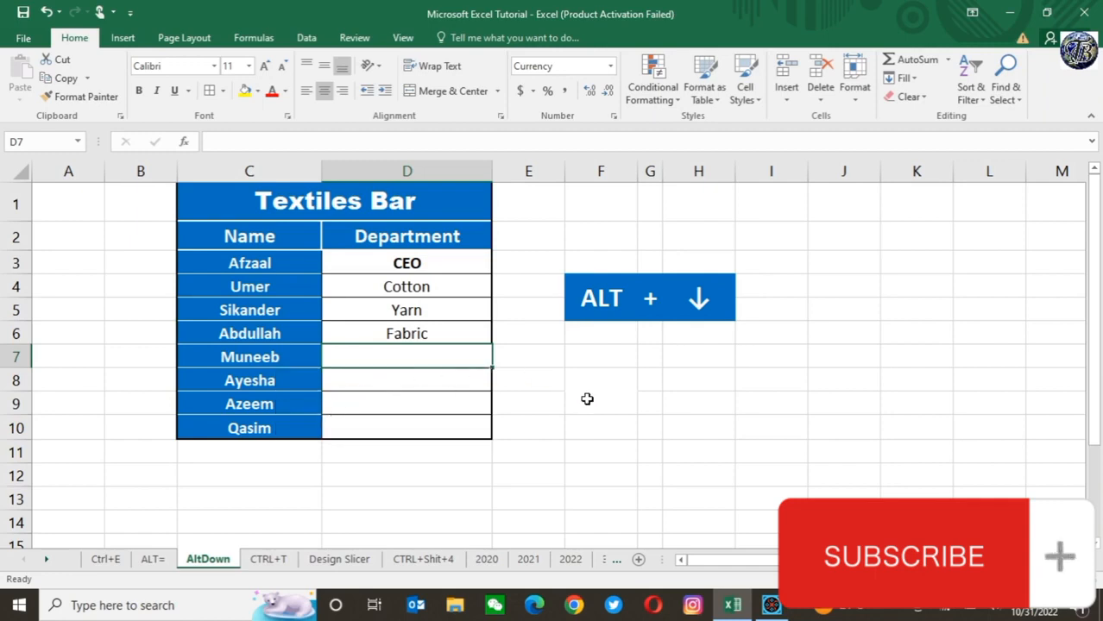
Step: Fill D8 with Fabric from the pick list of existing Department column entries
click(408, 380)
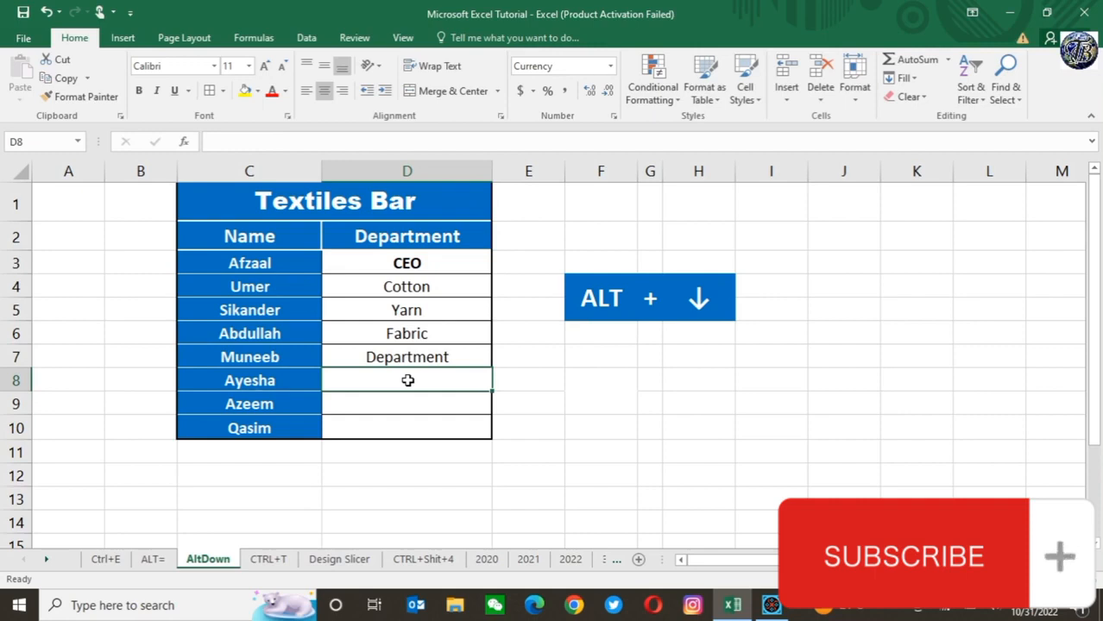
key(alt+Down)
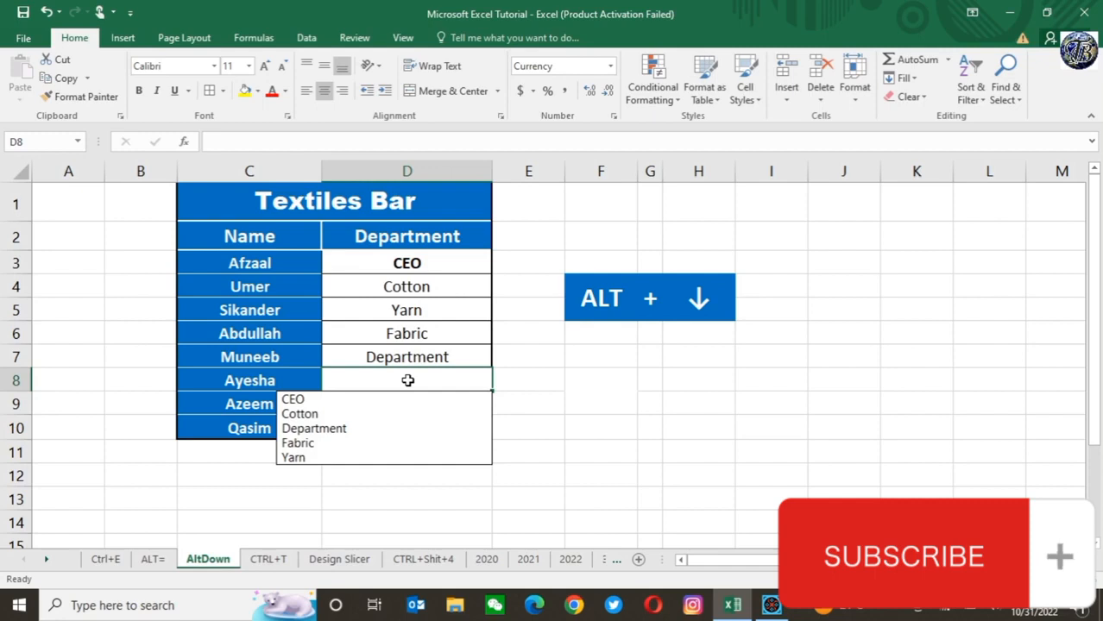
click(319, 444)
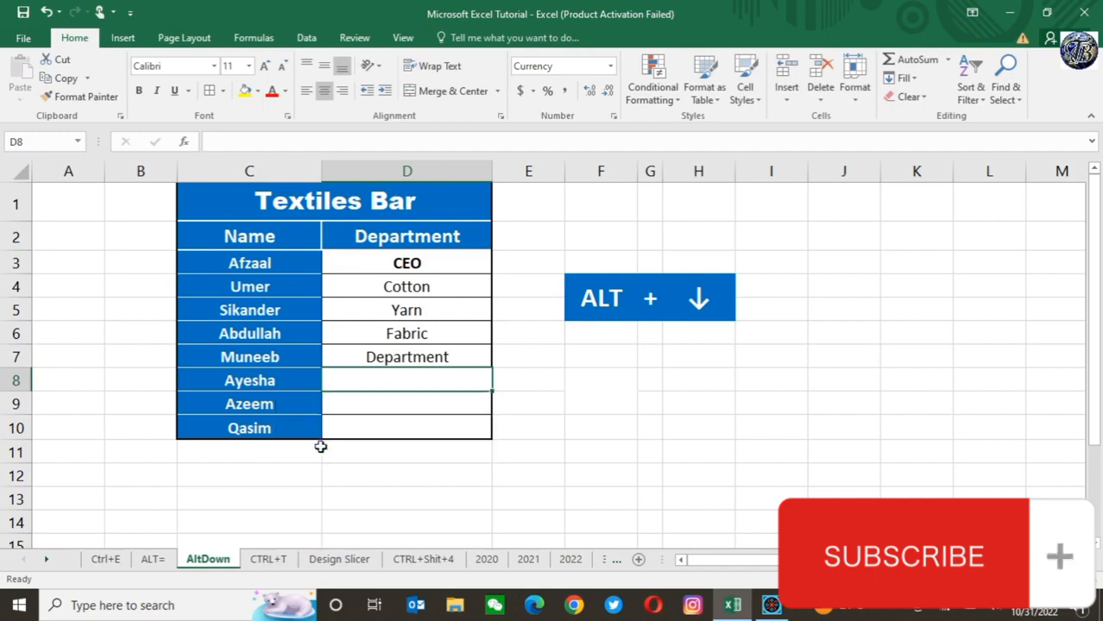
Step: Replace the entry in D7 with Cotton from the column's pick list
click(419, 403)
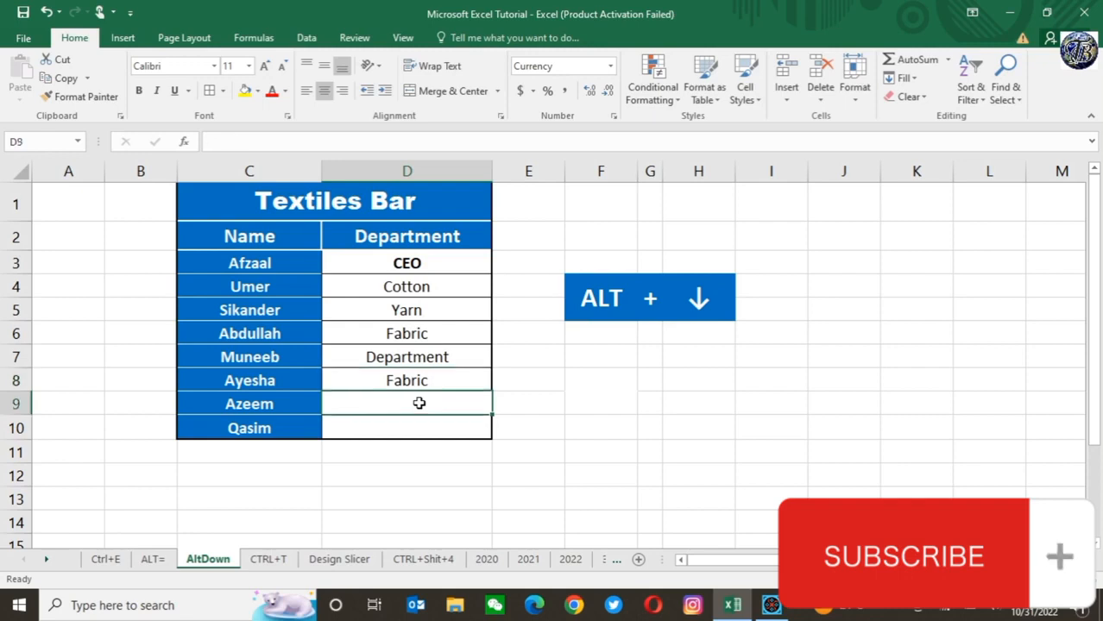
click(408, 361)
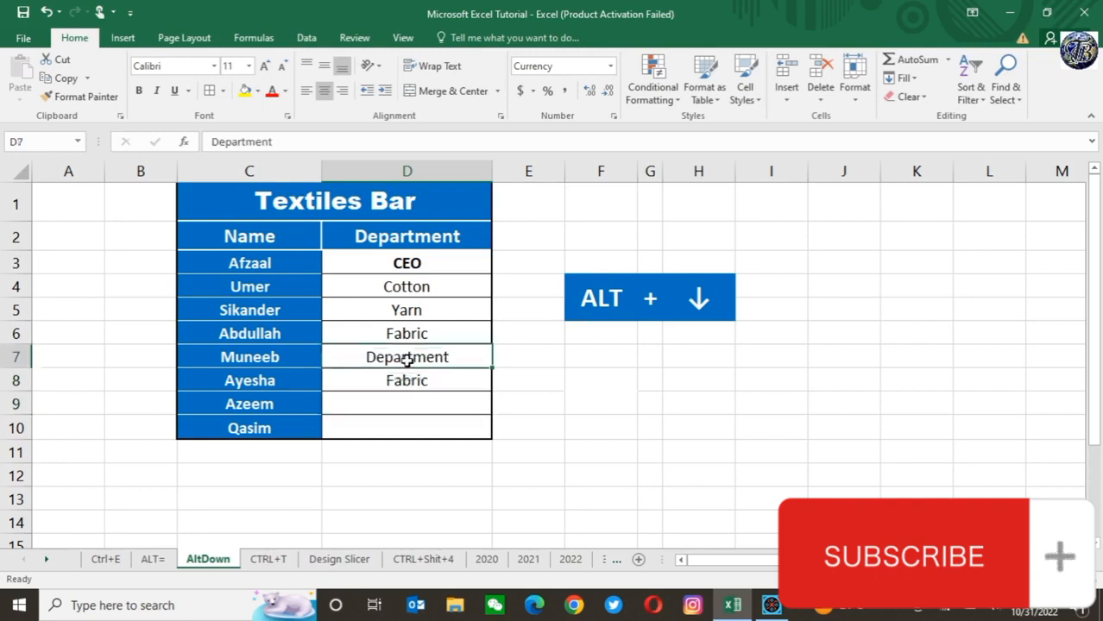
key(alt+Down)
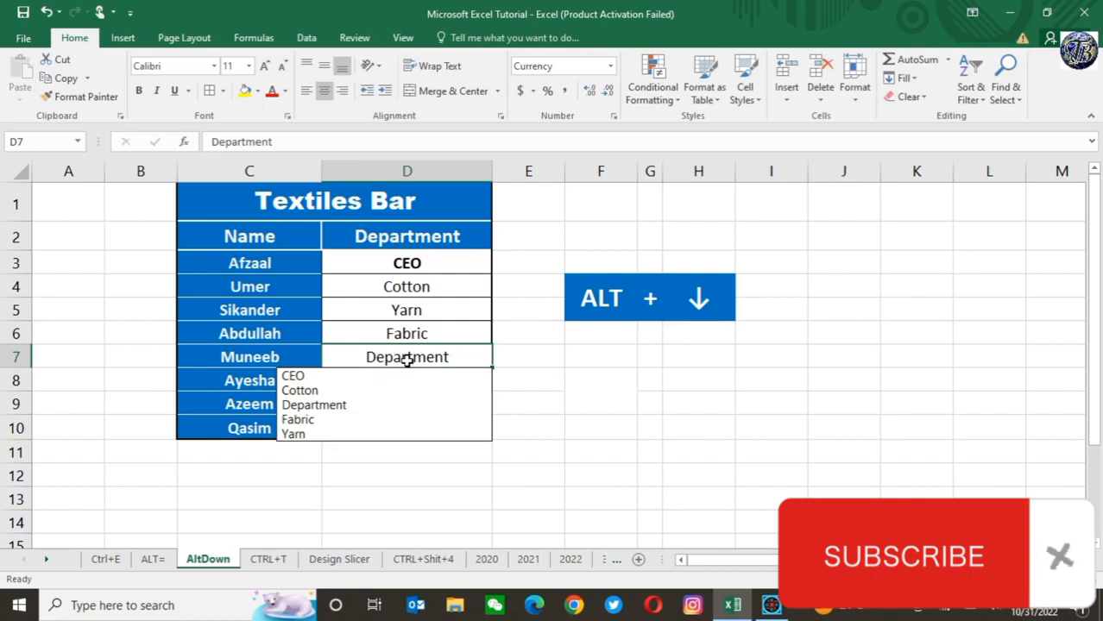
click(324, 390)
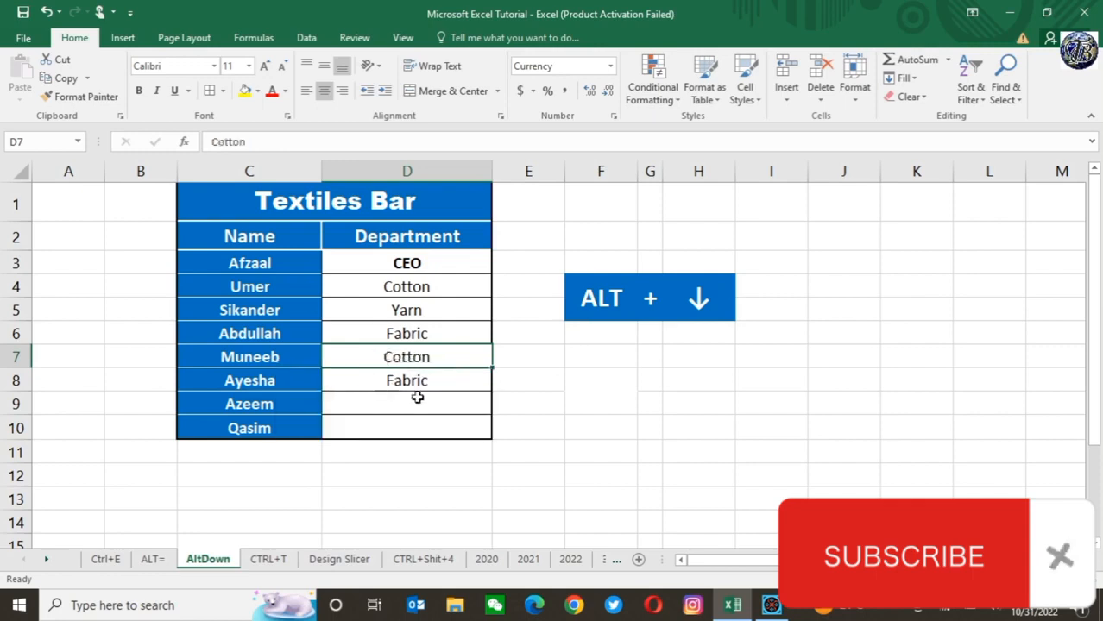
Step: Fill D9 with Yarn from the pick list of existing Department column entries
click(417, 397)
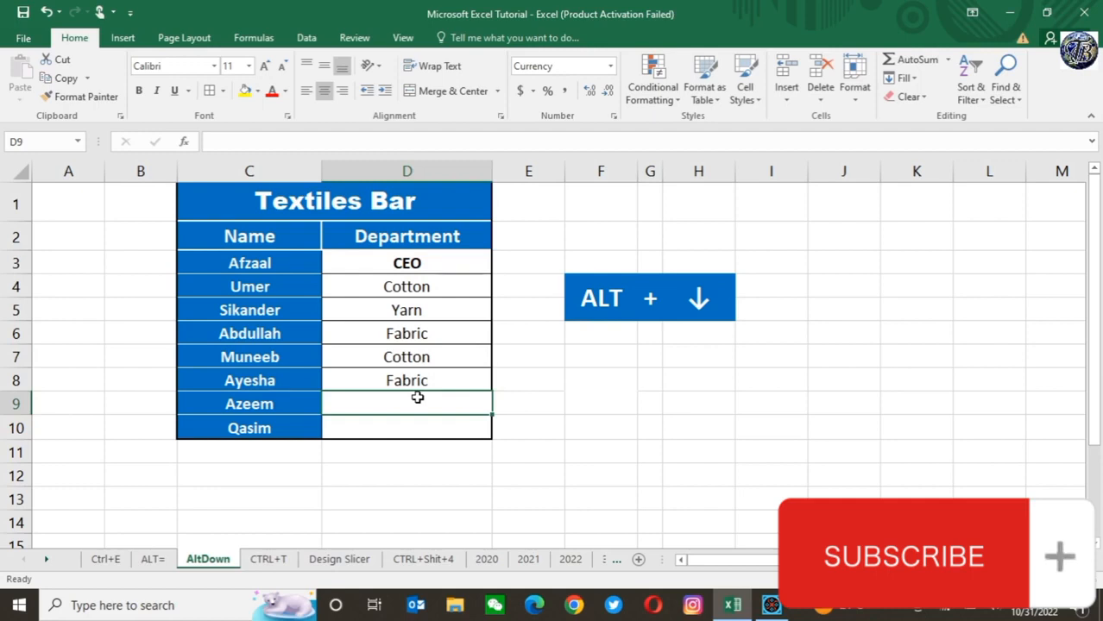
key(alt+Down)
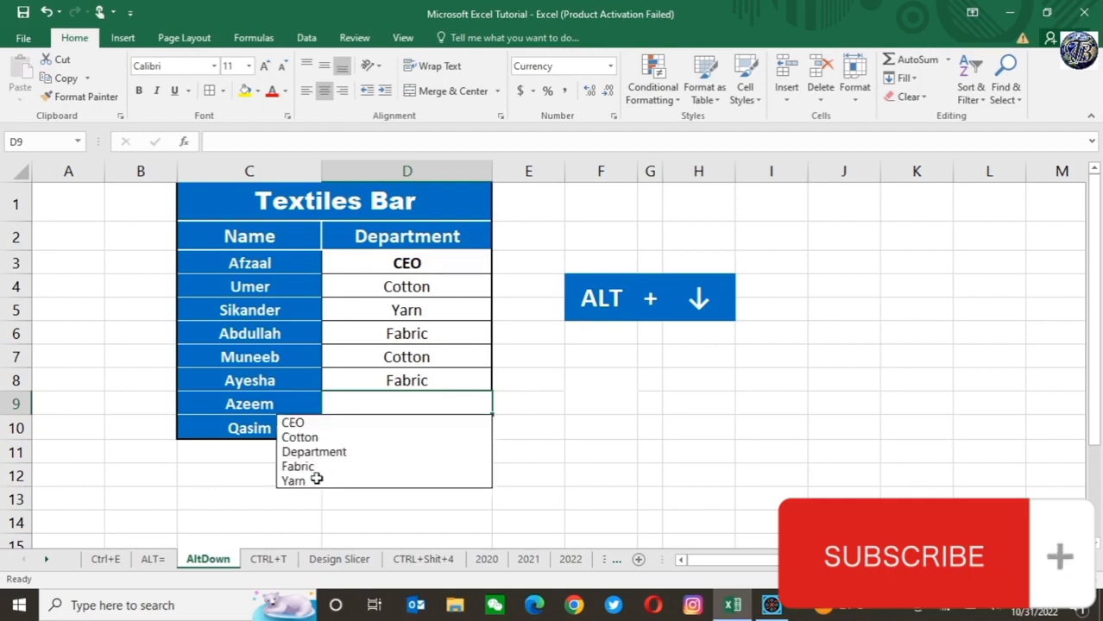
key(Escape)
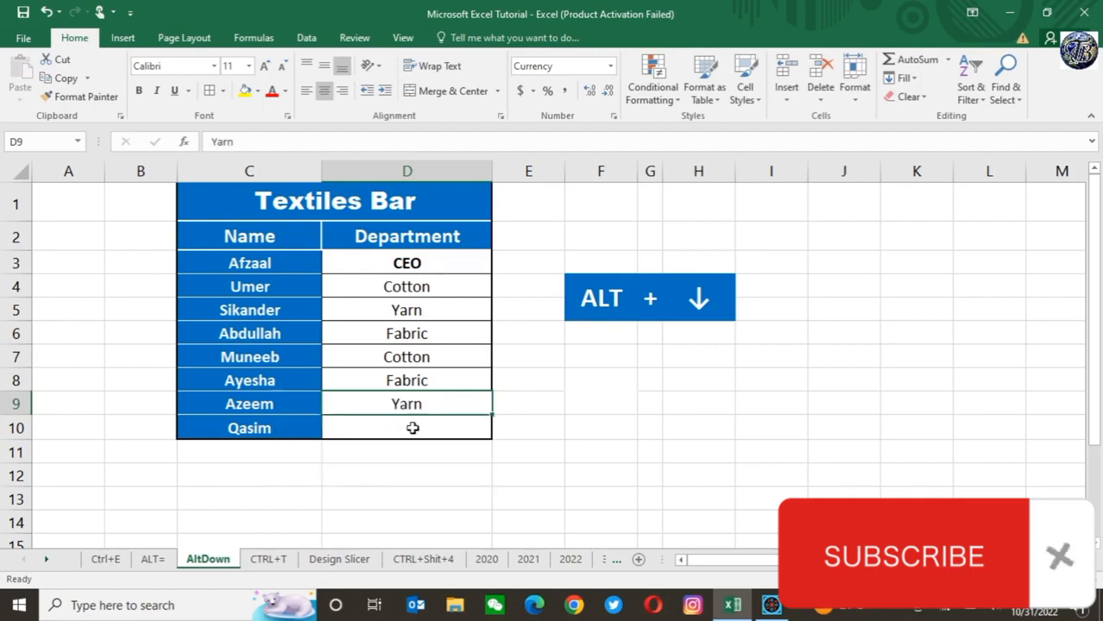
Step: Fill D10 with Fabric from the Department column's pick list
click(413, 428)
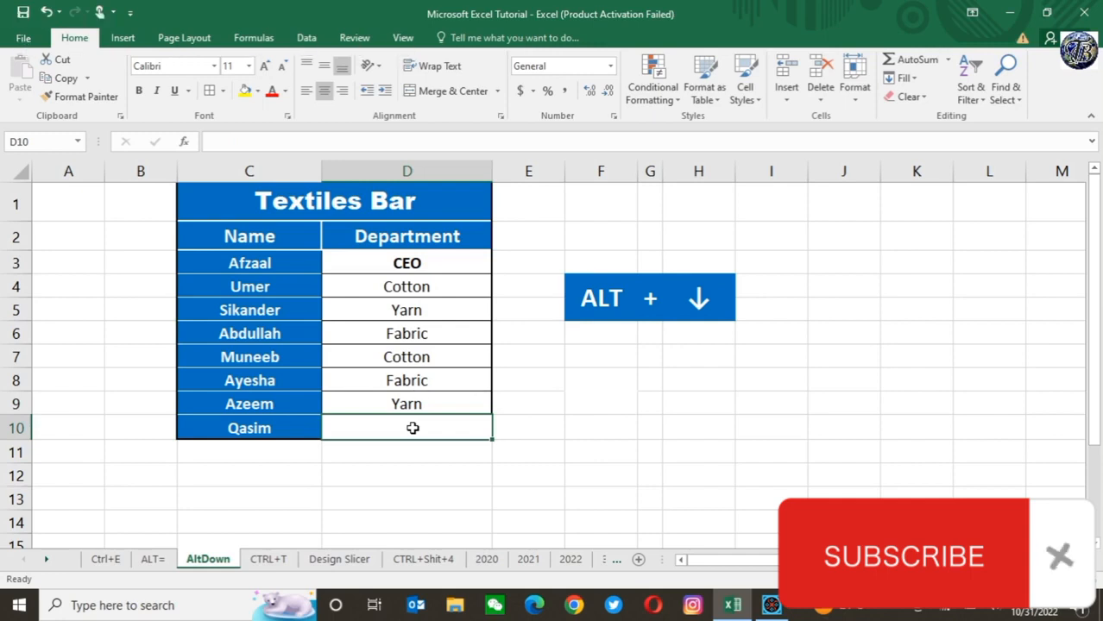
key(alt+Down)
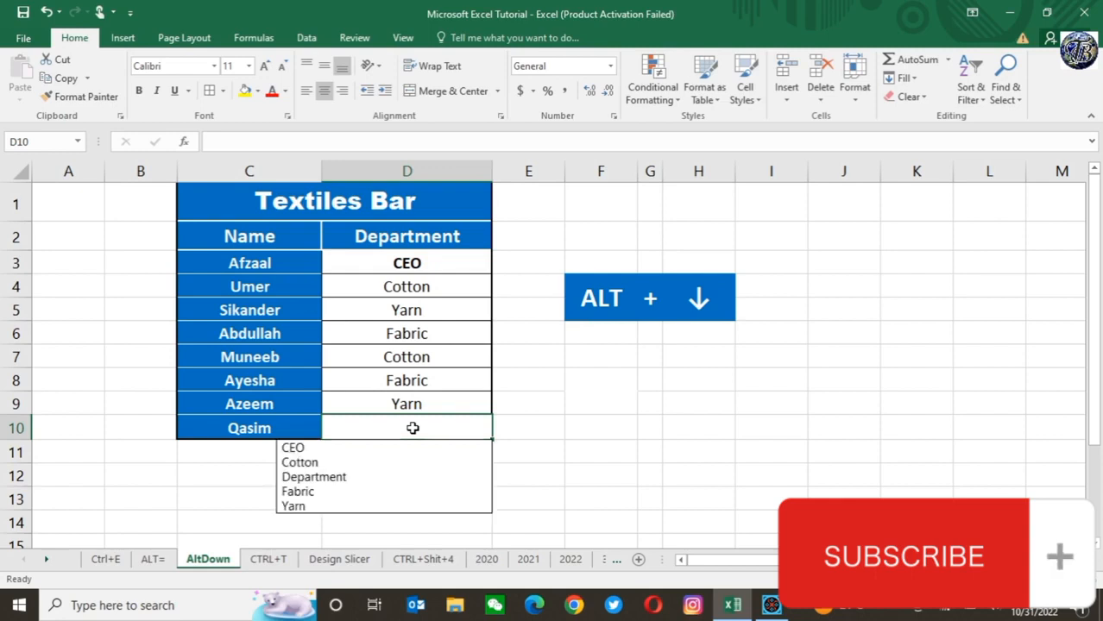
click(303, 491)
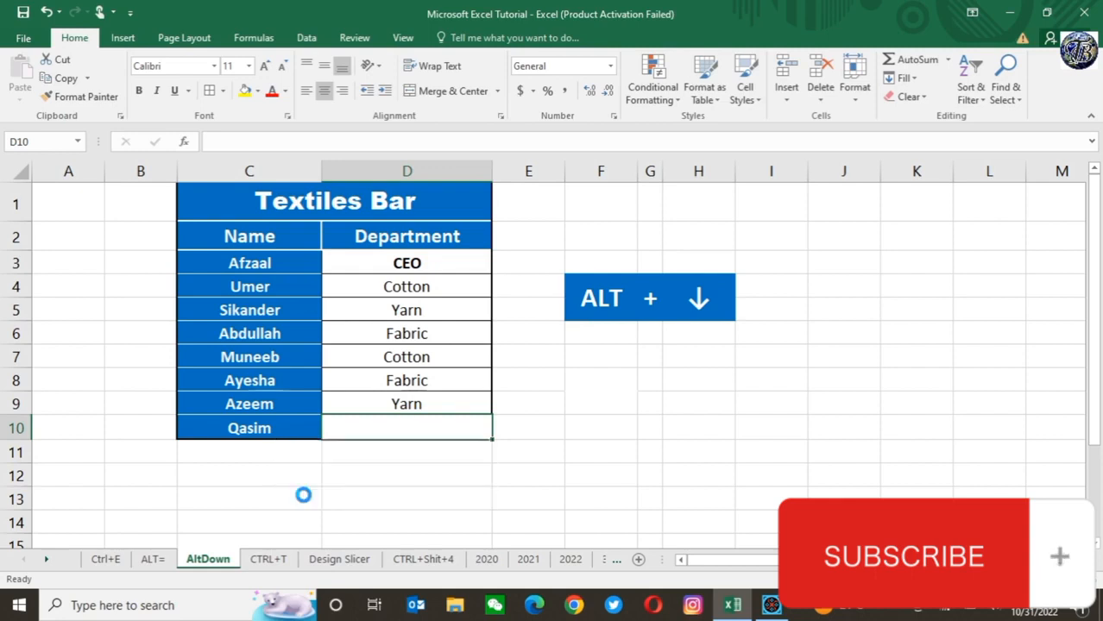
click(616, 418)
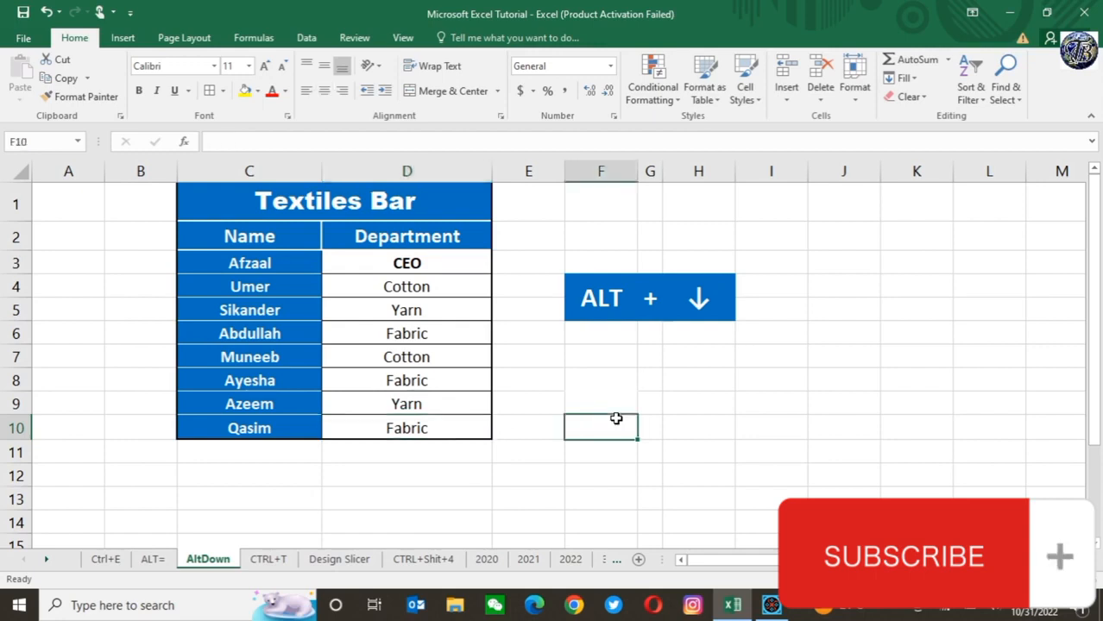
Step: On the CTRL+T sheet, convert the product data in C2:G6 into a table with headers
click(270, 565)
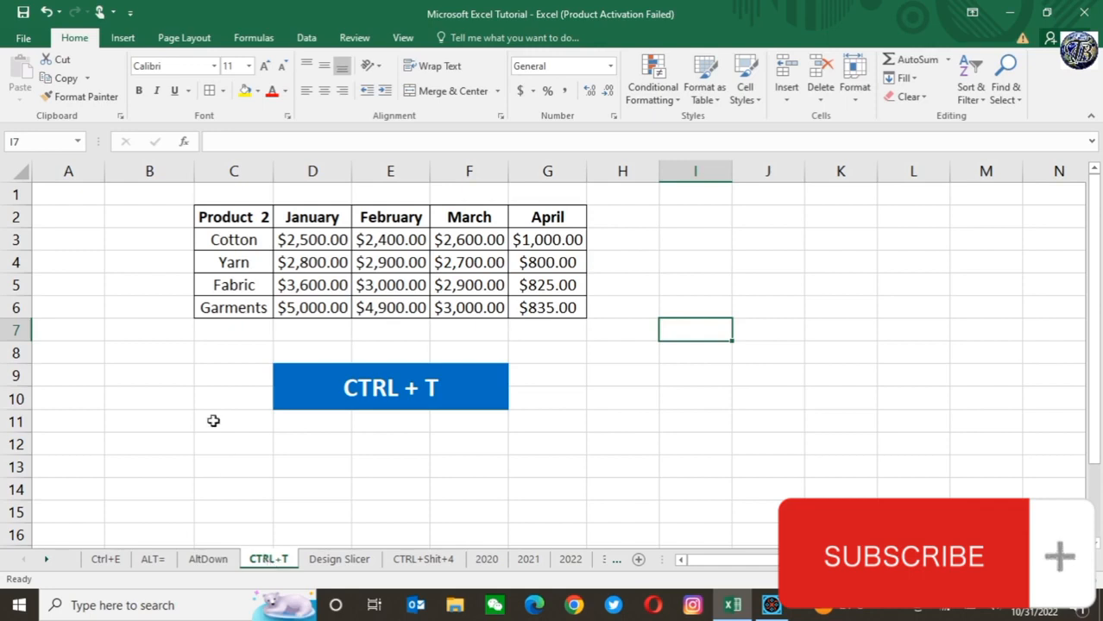
click(229, 218)
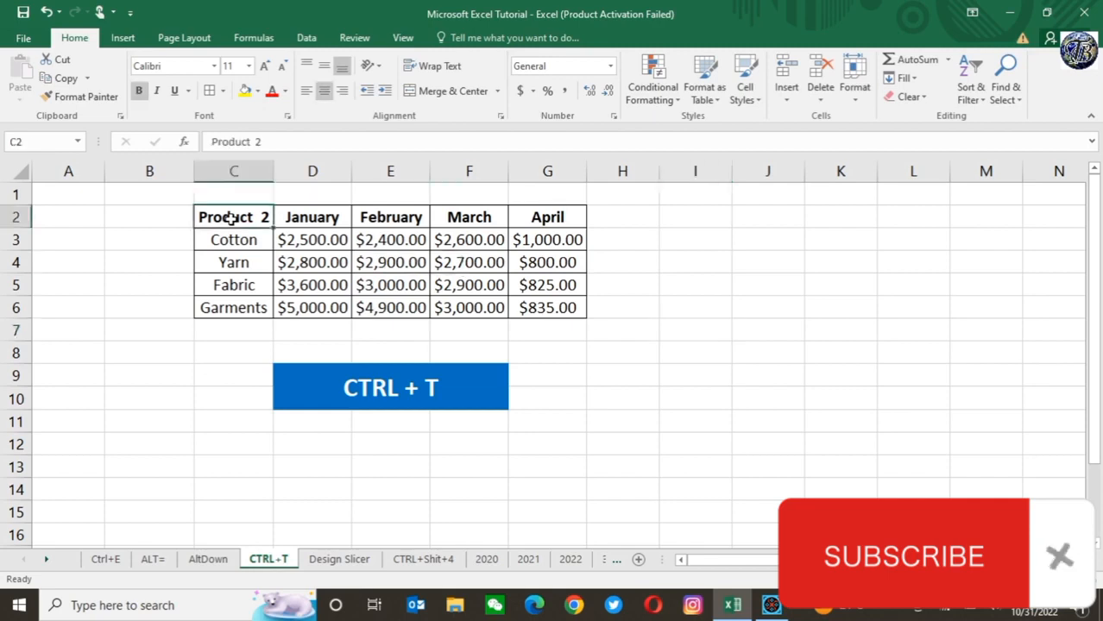
key(shift+Down)
key(shift+Down)
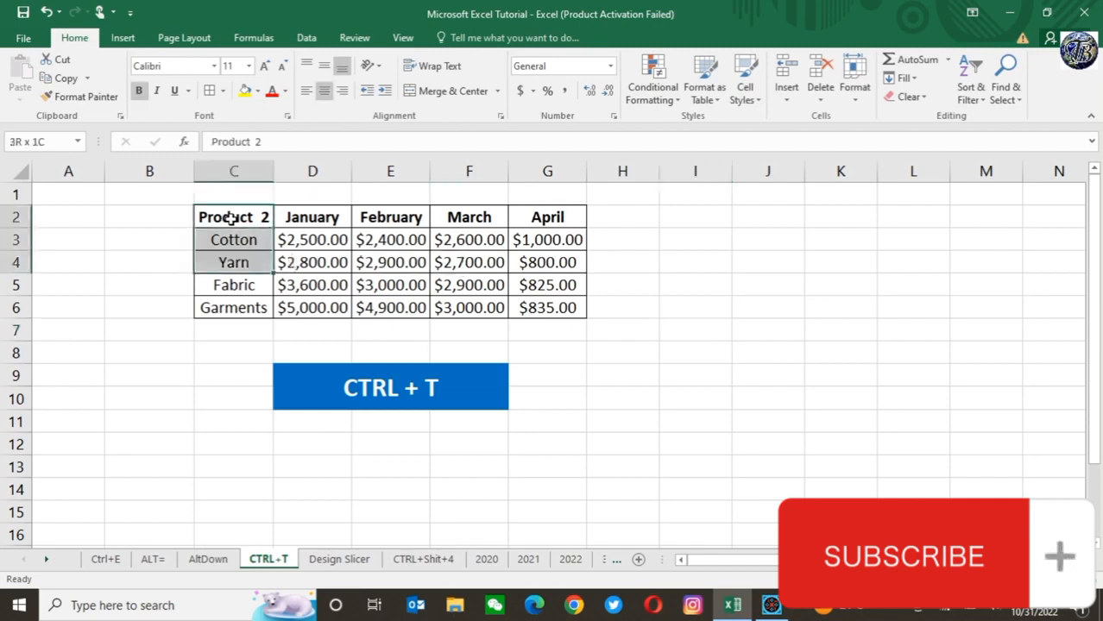
key(shift+Down)
key(shift+Down)
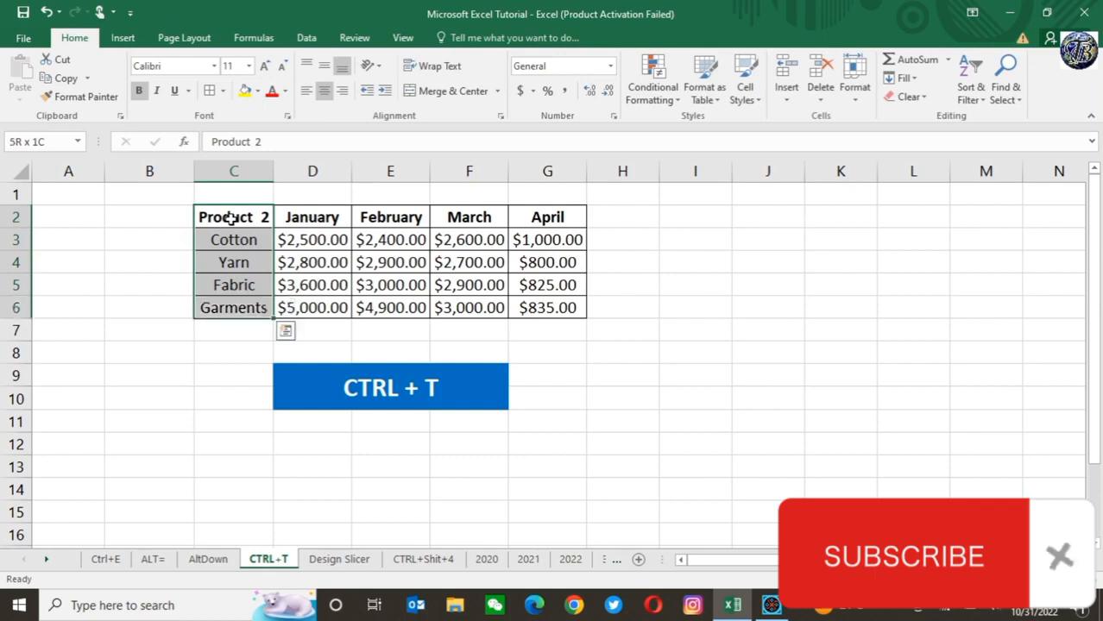
key(shift+Right)
key(shift+Right)
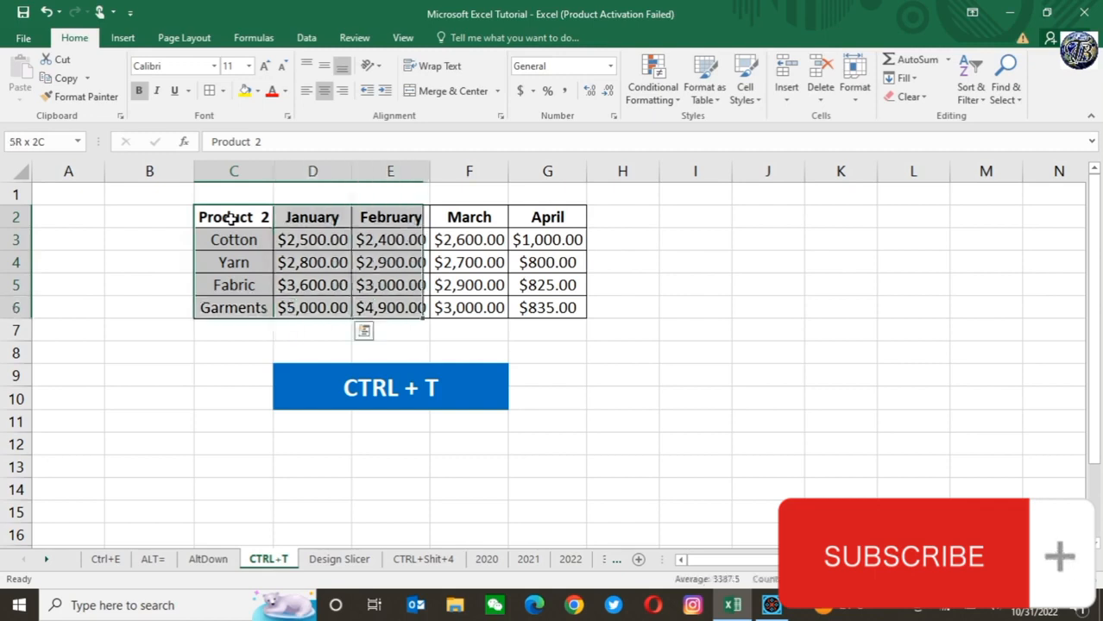
key(shift+Right)
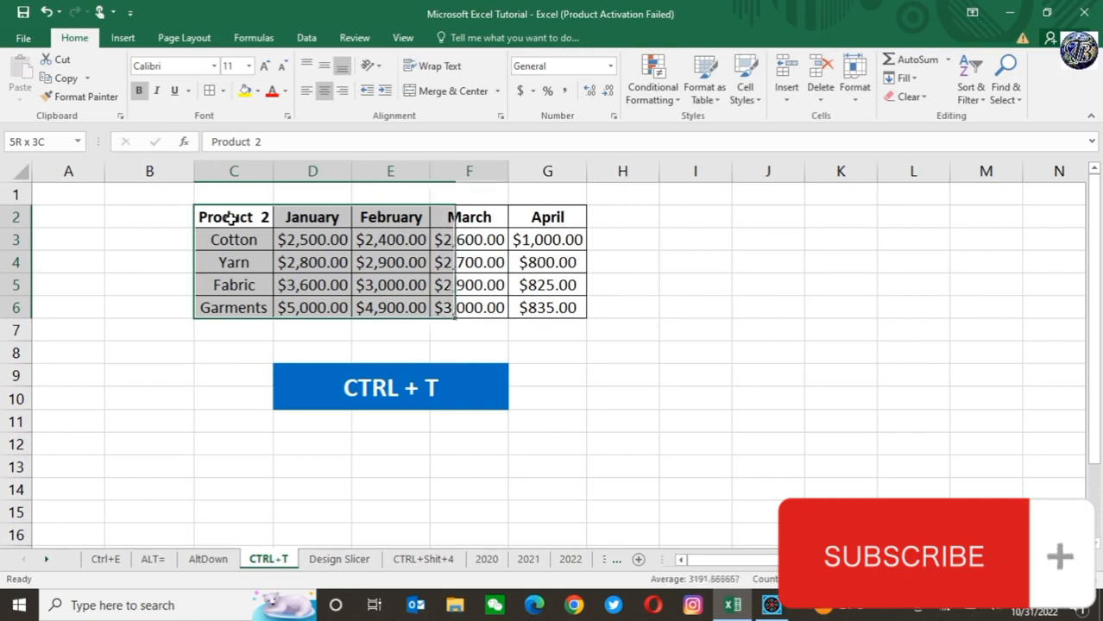
key(shift+Right)
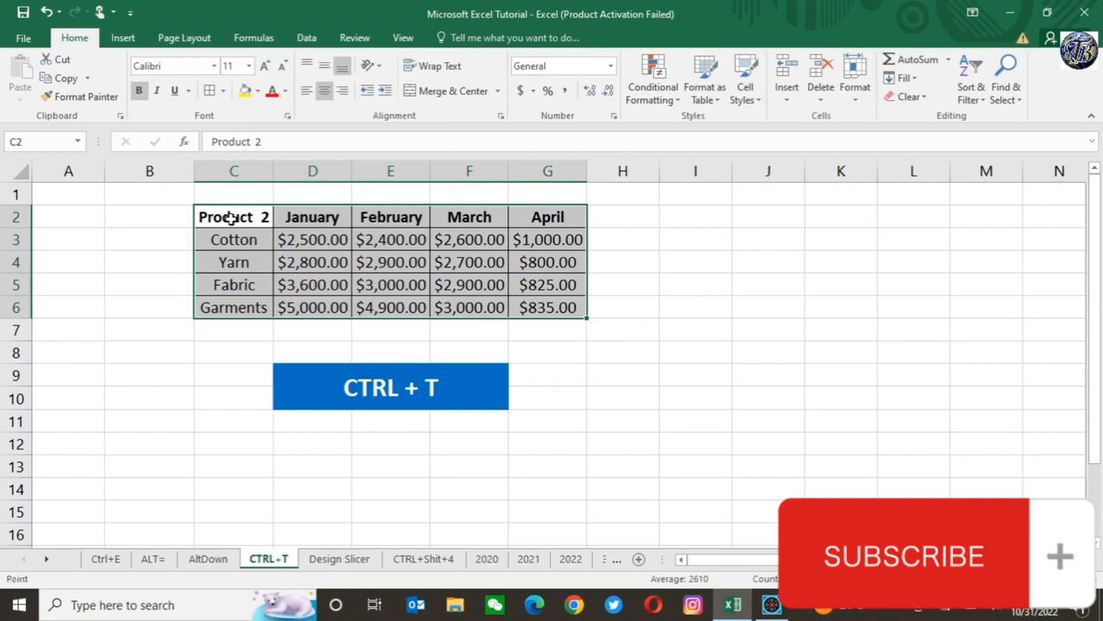
key(ctrl+t)
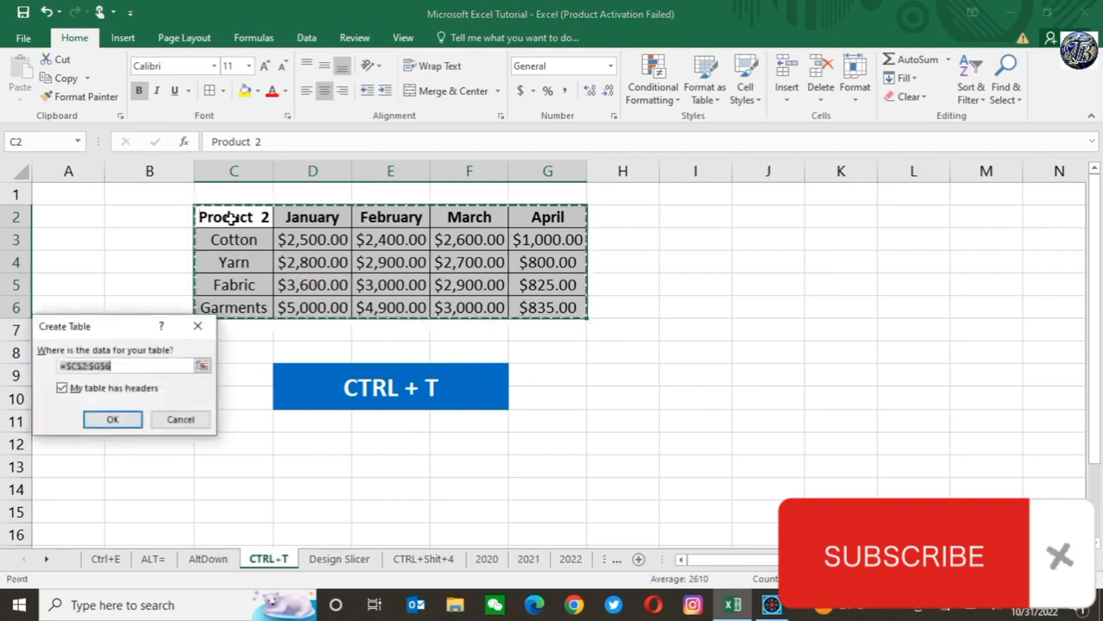
click(110, 420)
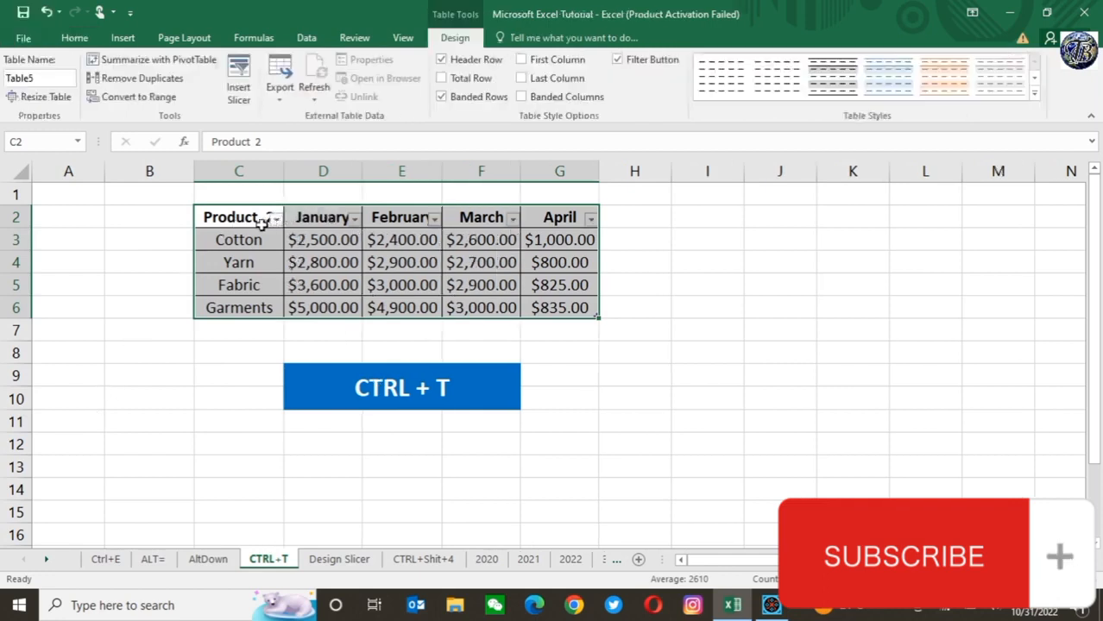
Step: Add a Socks row to the product table by entering it in C7, directly below Garments
click(231, 257)
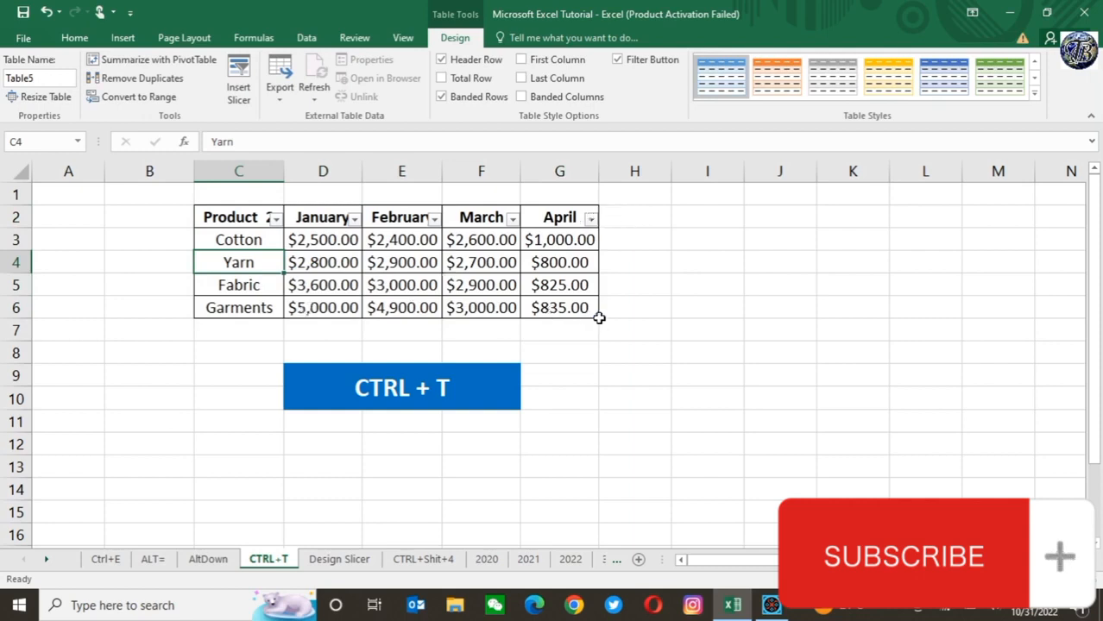
click(225, 308)
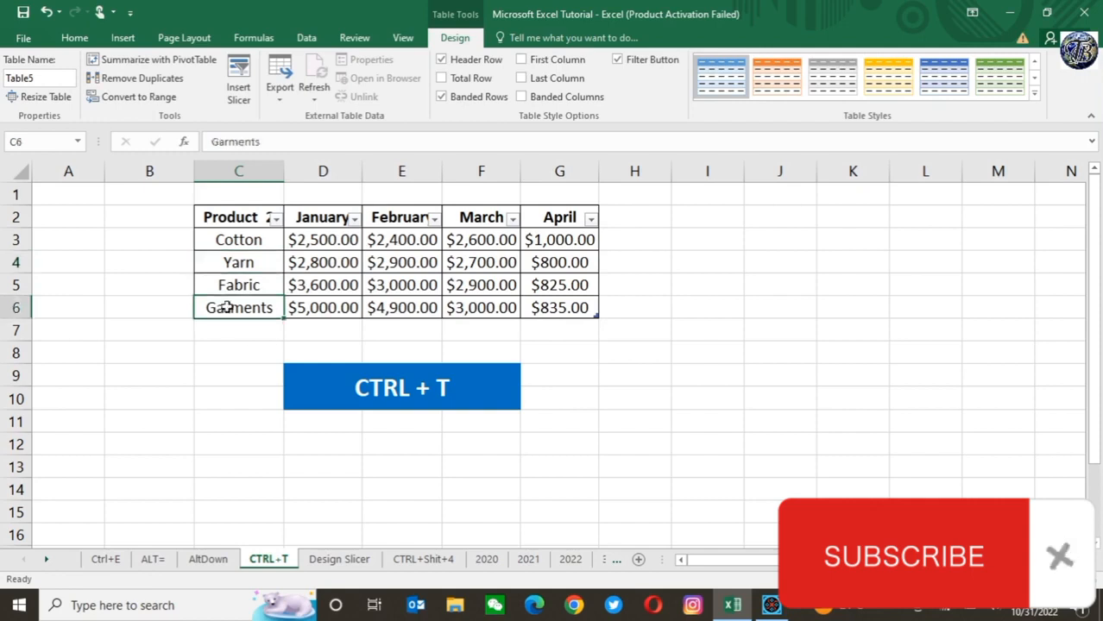
key(Down)
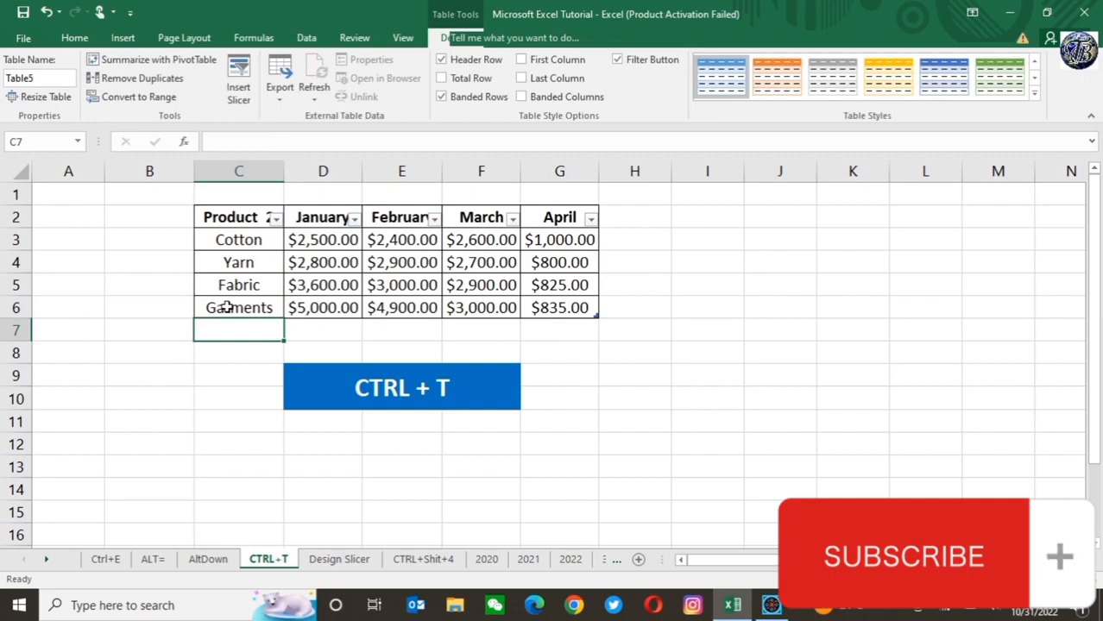
text(Soc)
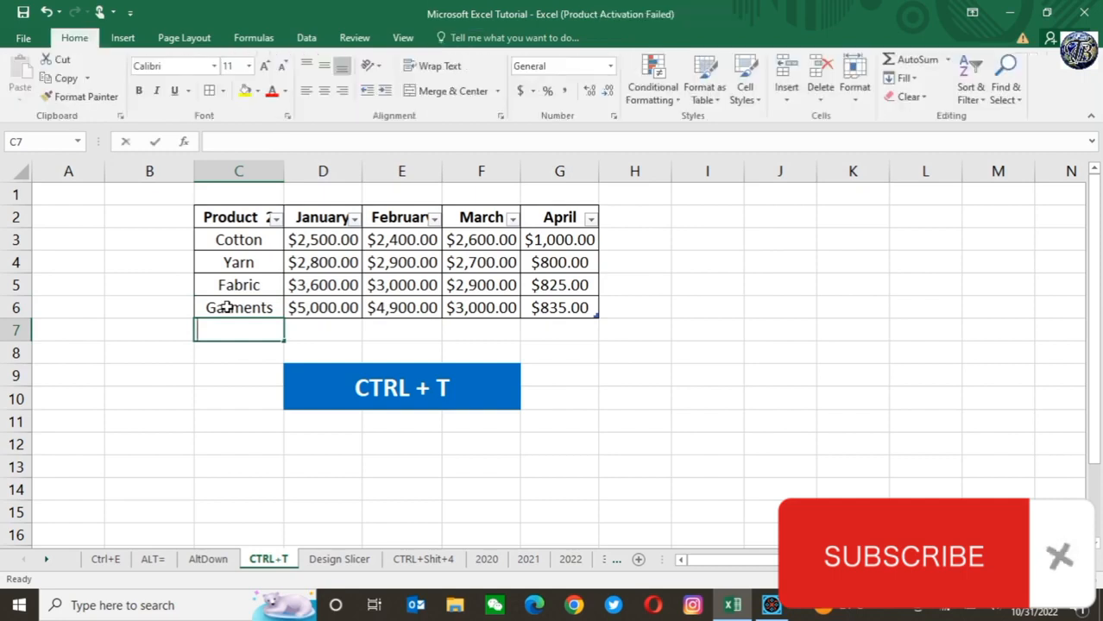
text(ks)
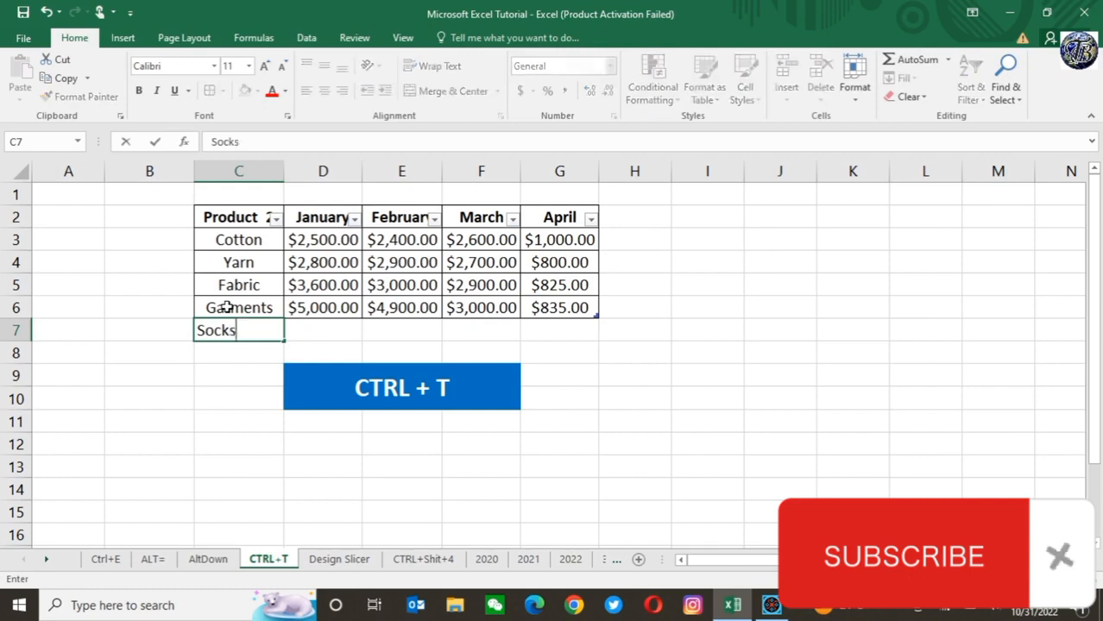
key(ctrl+Return)
key(Return)
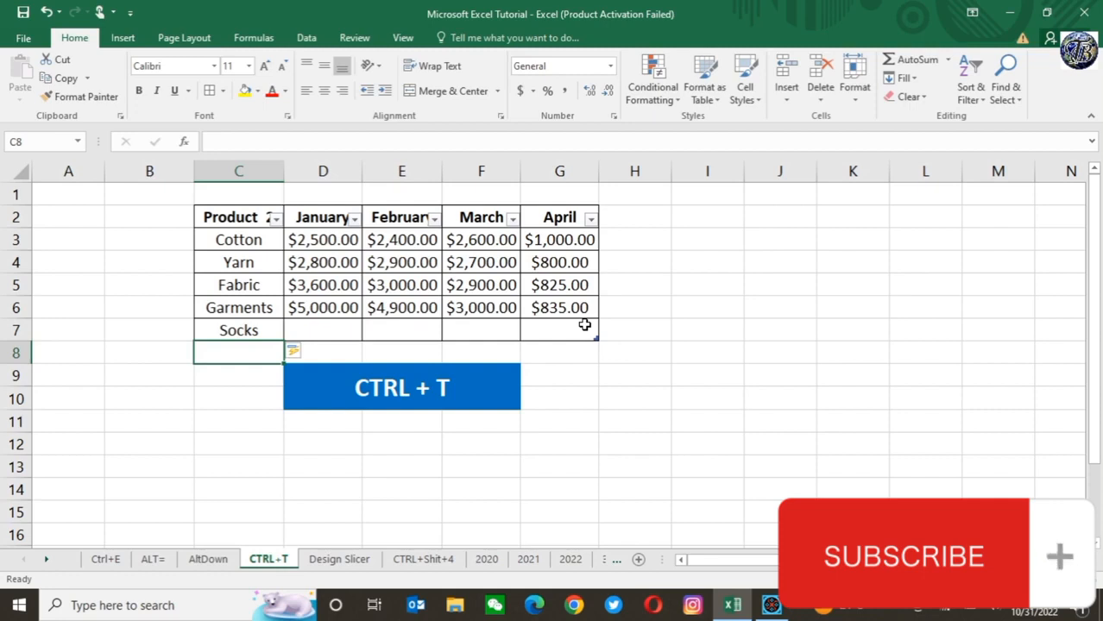
Step: Add a May column to the table by entering the header in H2, next to April
click(643, 215)
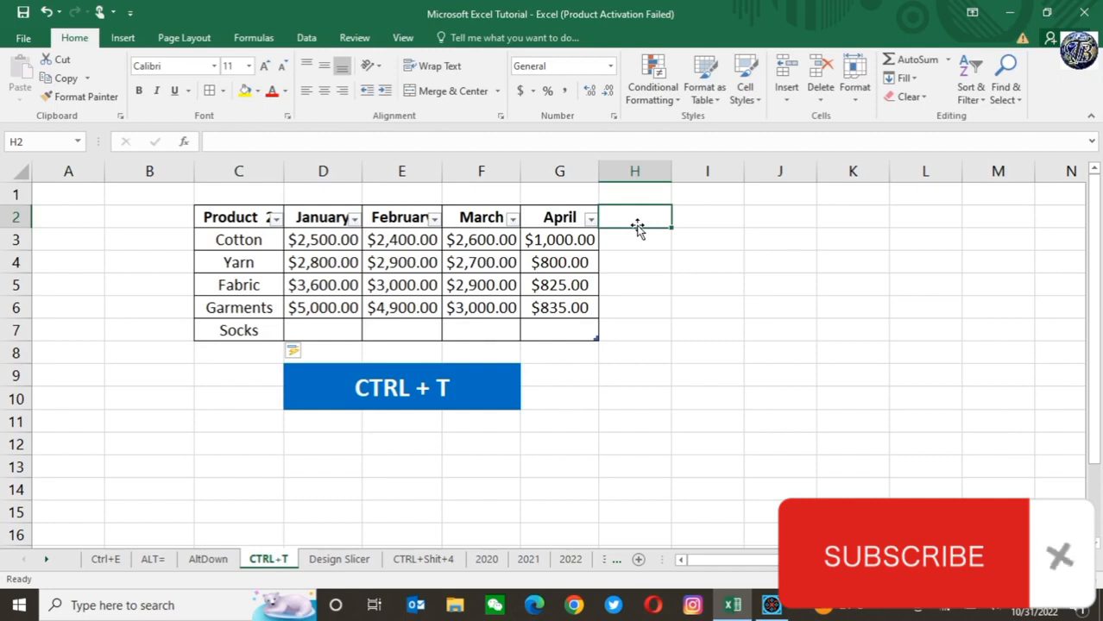
text(May)
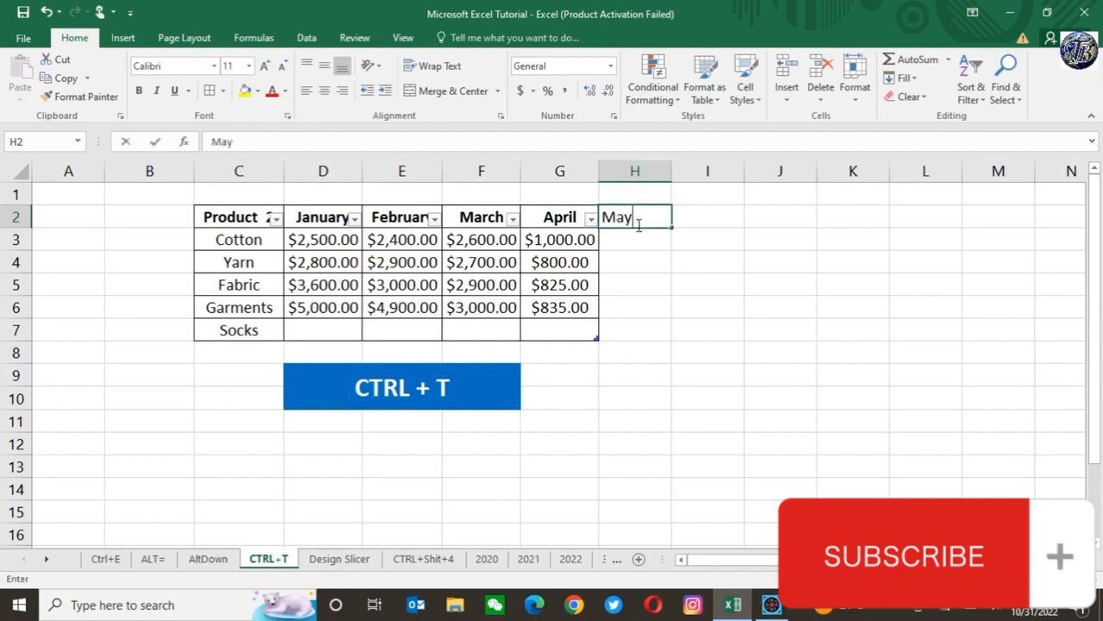
key(Return)
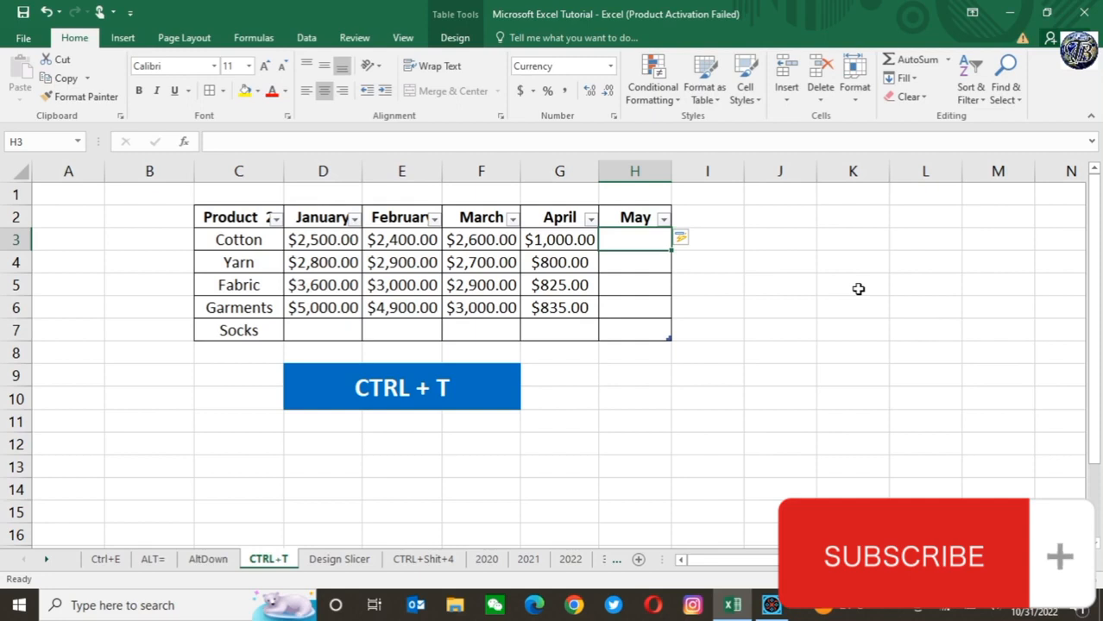
Step: Switch to the Design Slicer sheet and delete the existing Product slicer
click(336, 563)
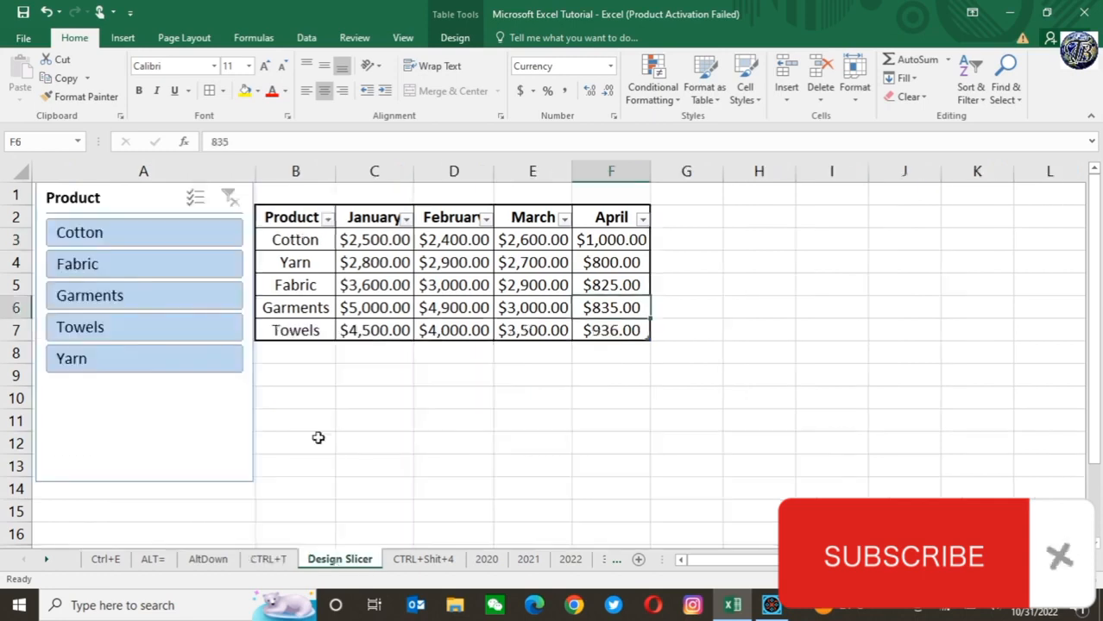
click(151, 199)
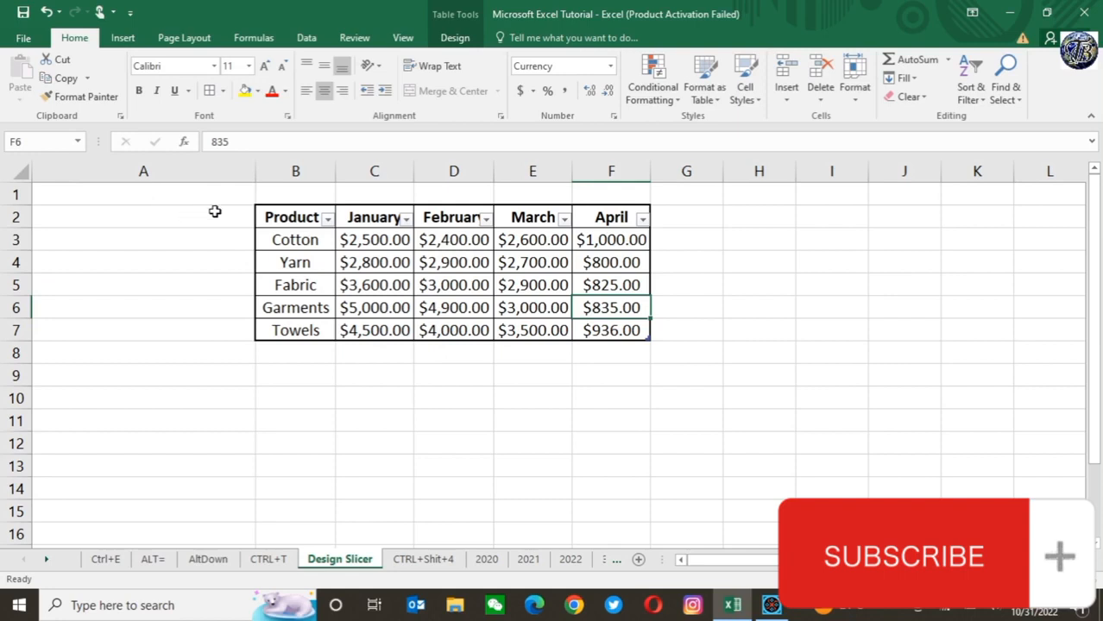
Step: Insert a slicer for the table's Product field and place it over column A beside the table
click(307, 218)
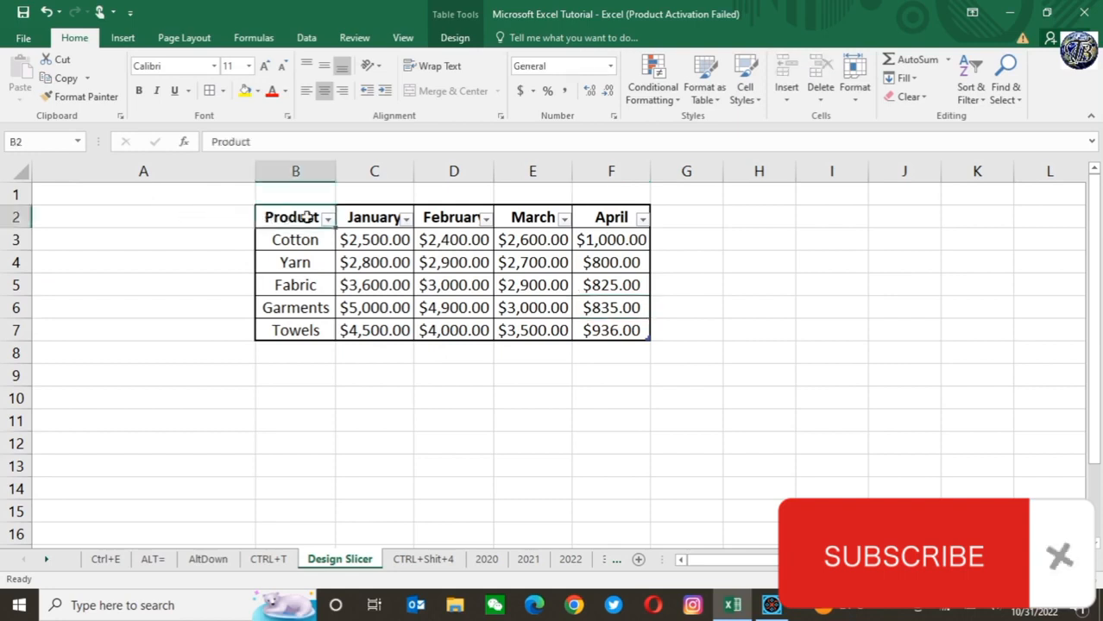
click(457, 37)
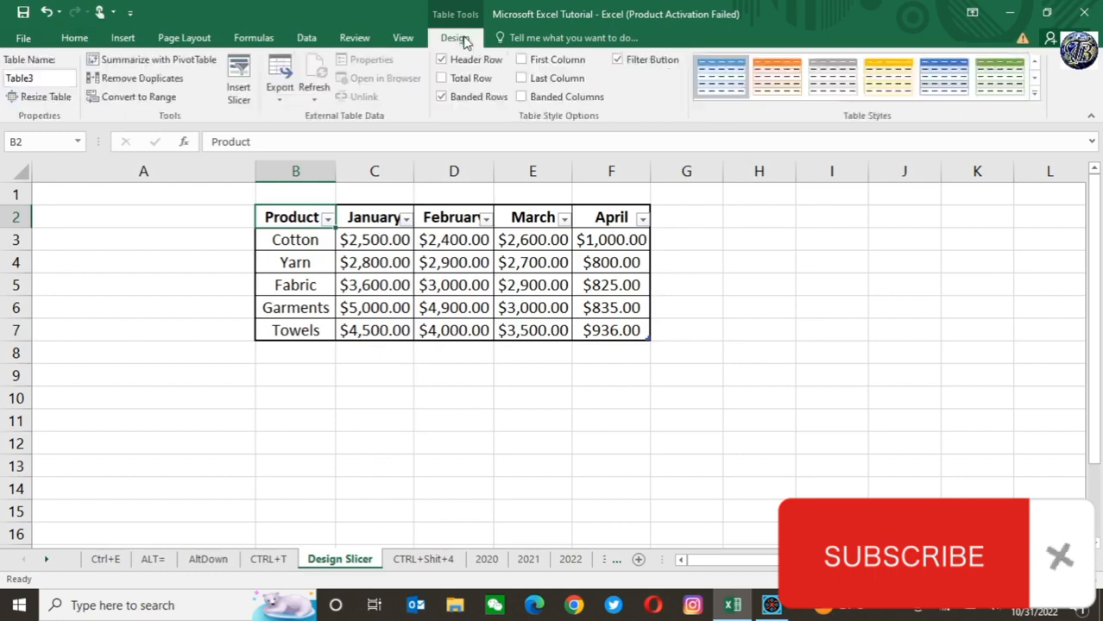
click(238, 73)
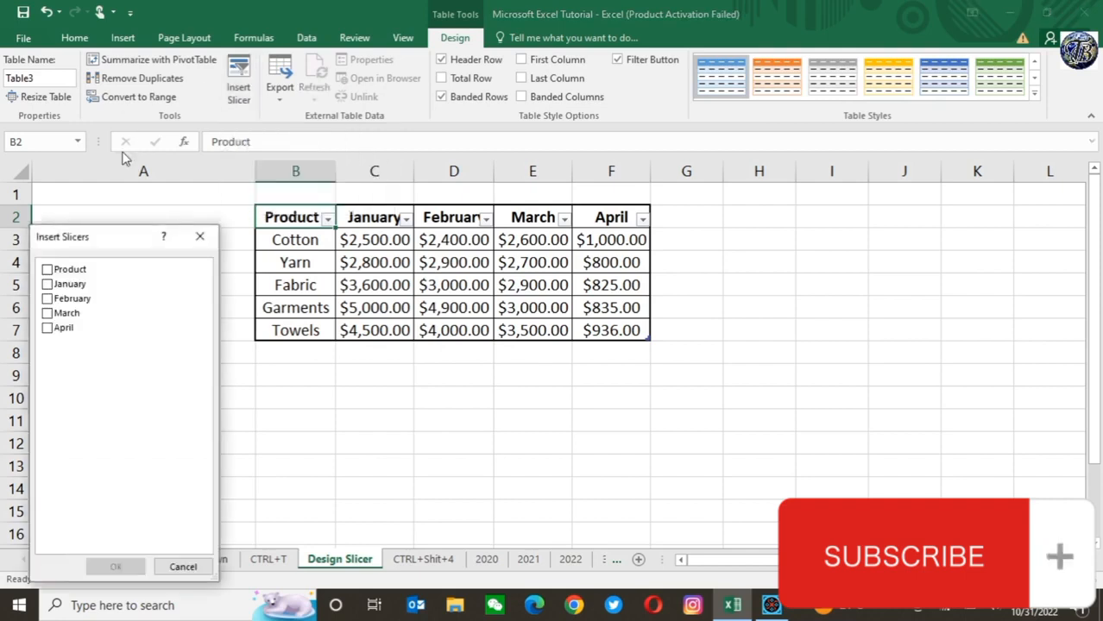
click(46, 270)
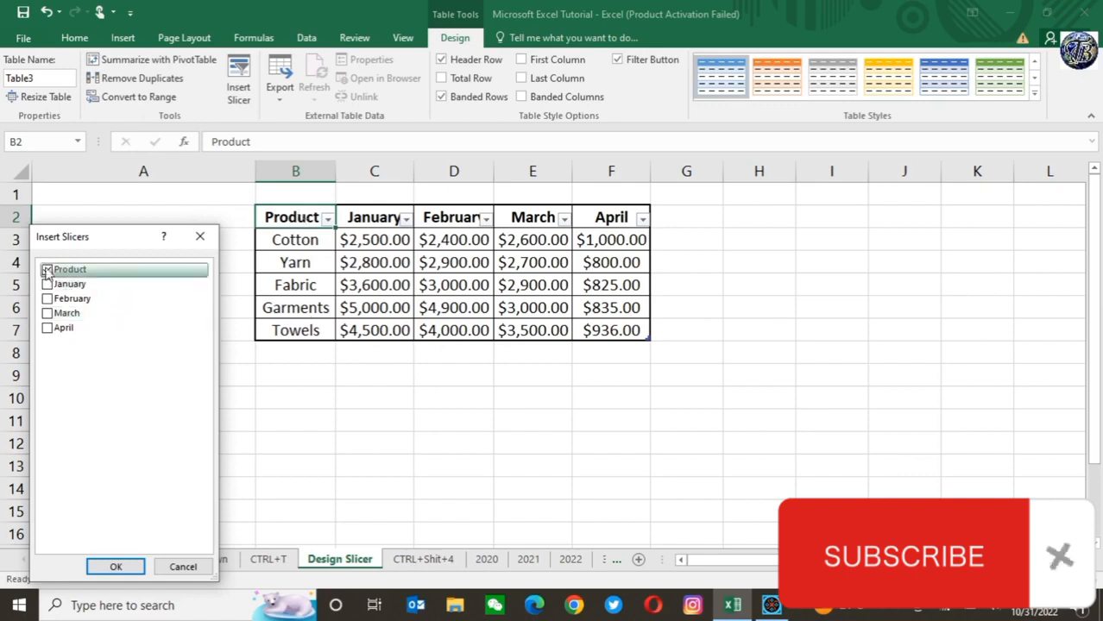
click(112, 569)
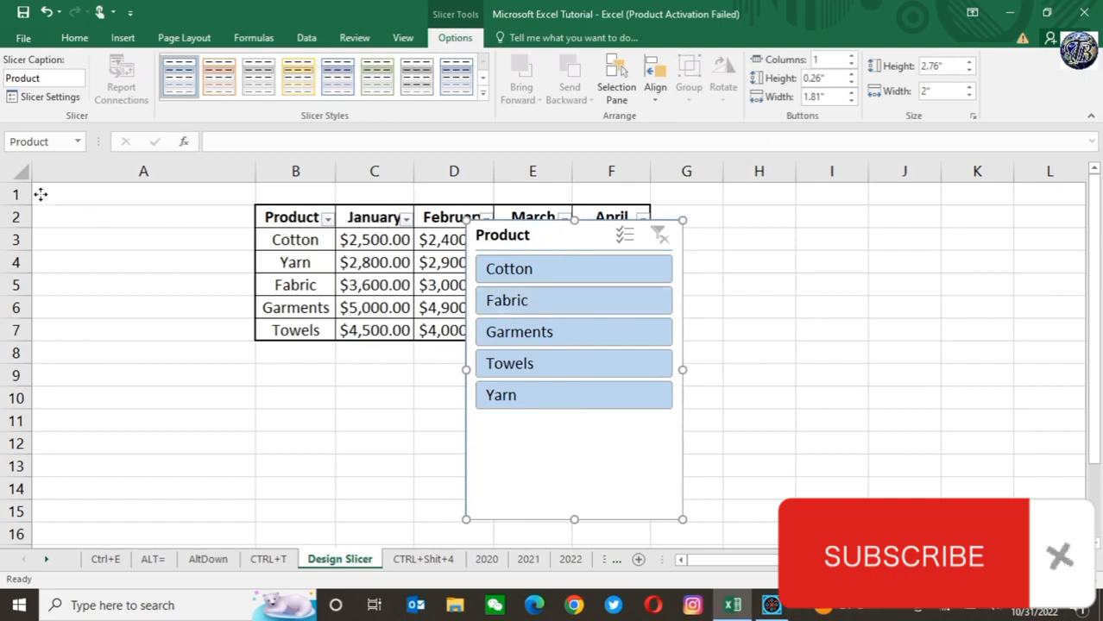
drag(474, 232, 41, 197)
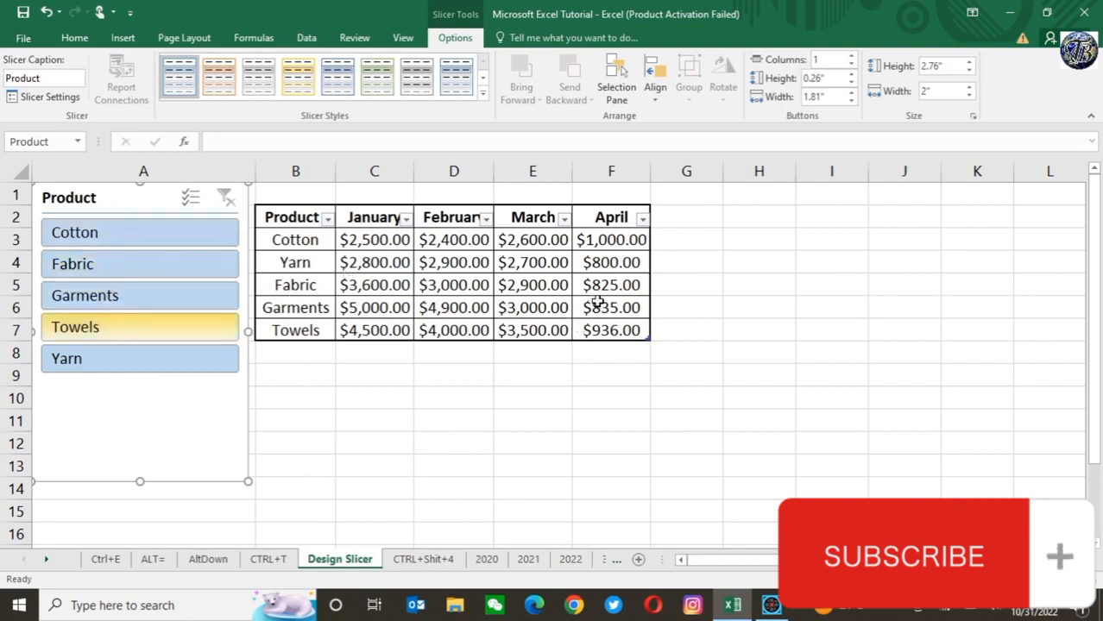
Step: Filter the table with the Product slicer, first by Cotton and finally by Garments
click(88, 236)
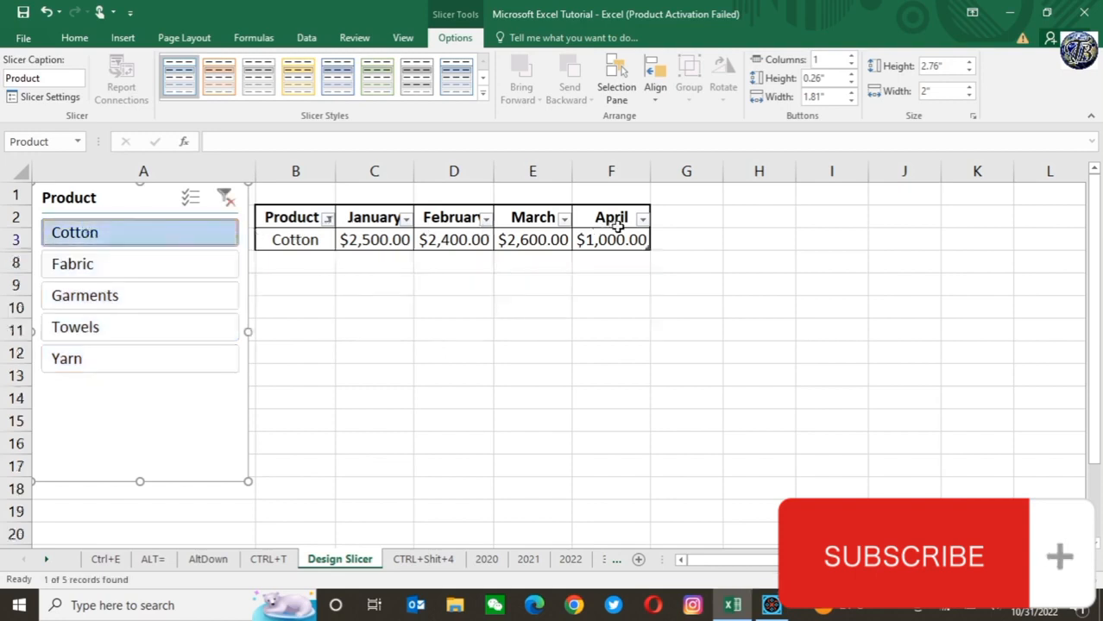
click(100, 299)
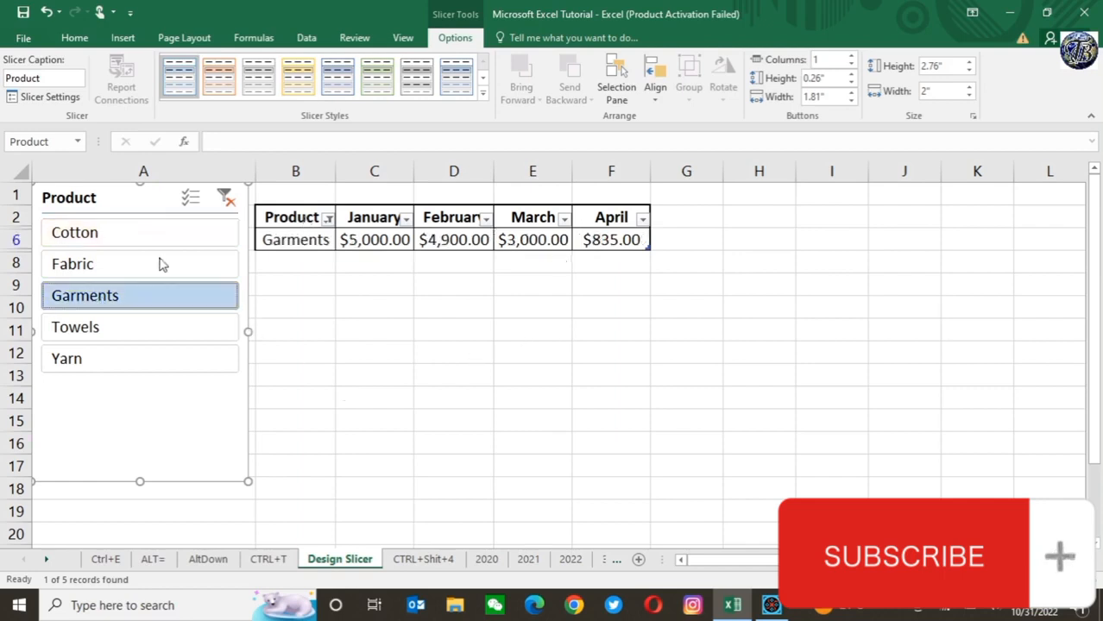
Step: Clear the Product slicer's filter so that the table shows all products again
click(226, 199)
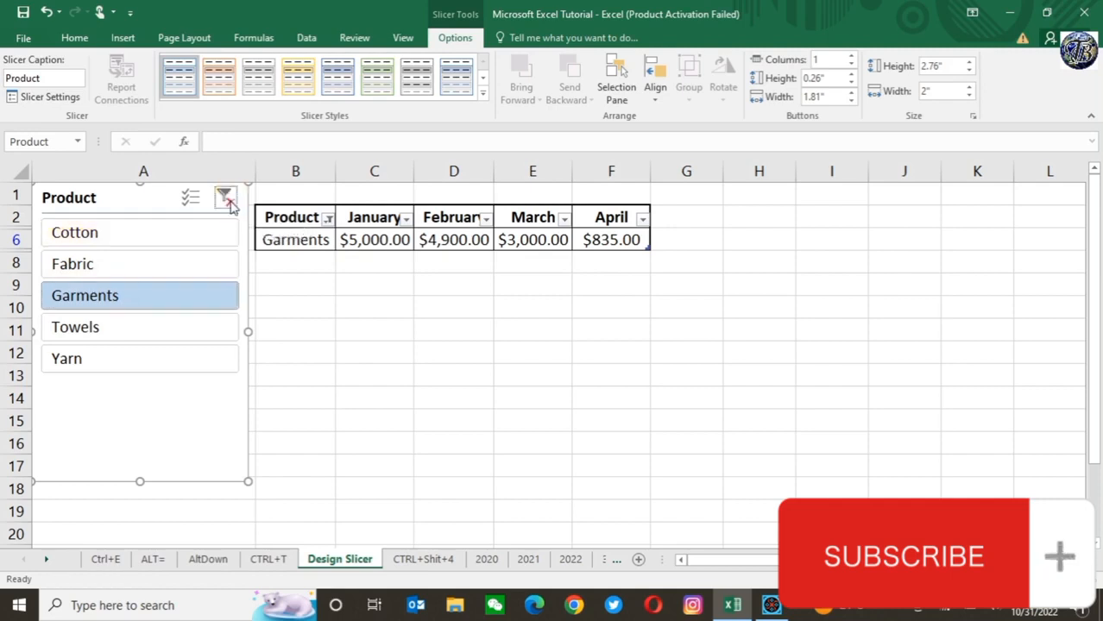
click(229, 205)
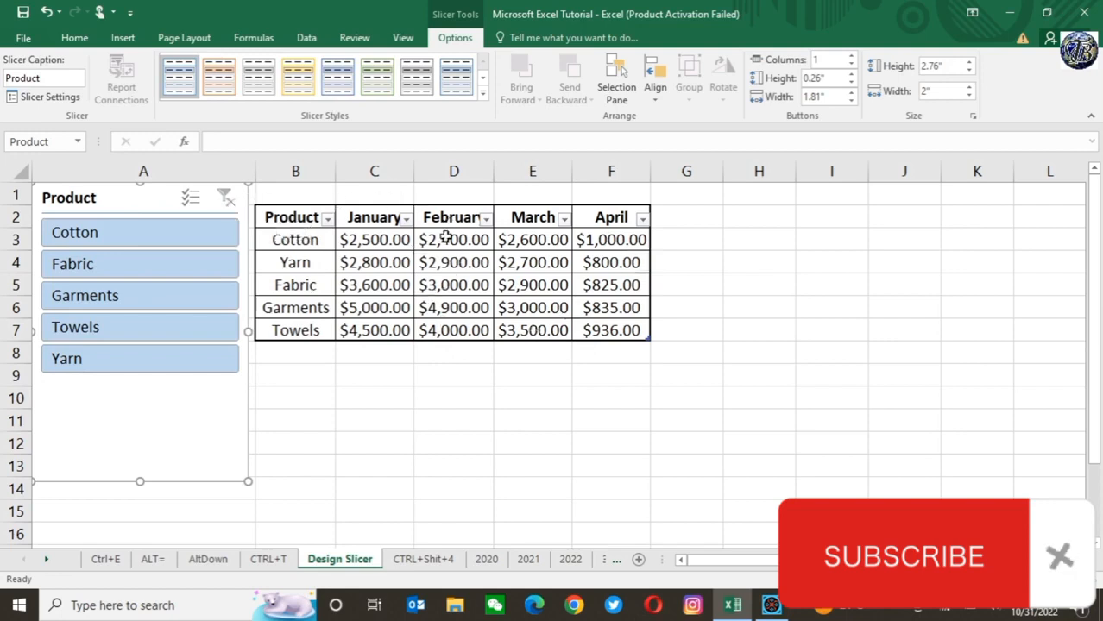
click(616, 390)
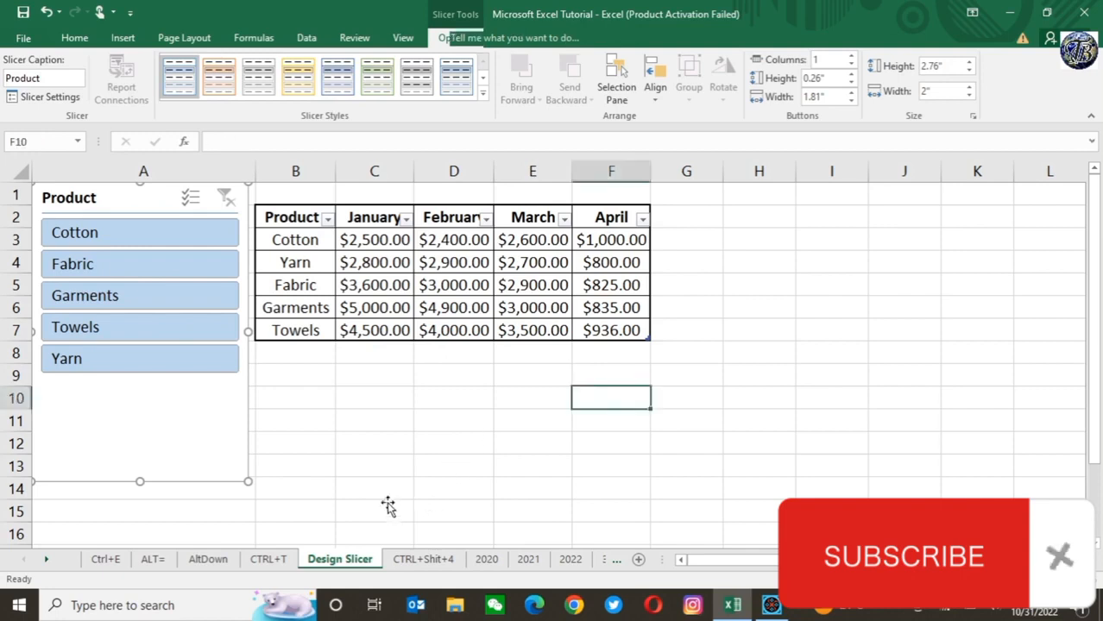
Step: On the CTRL+Shit+4 sheet, format Cotton's January value in D3 as Currency with the $ symbol and 2 decimal places
click(423, 561)
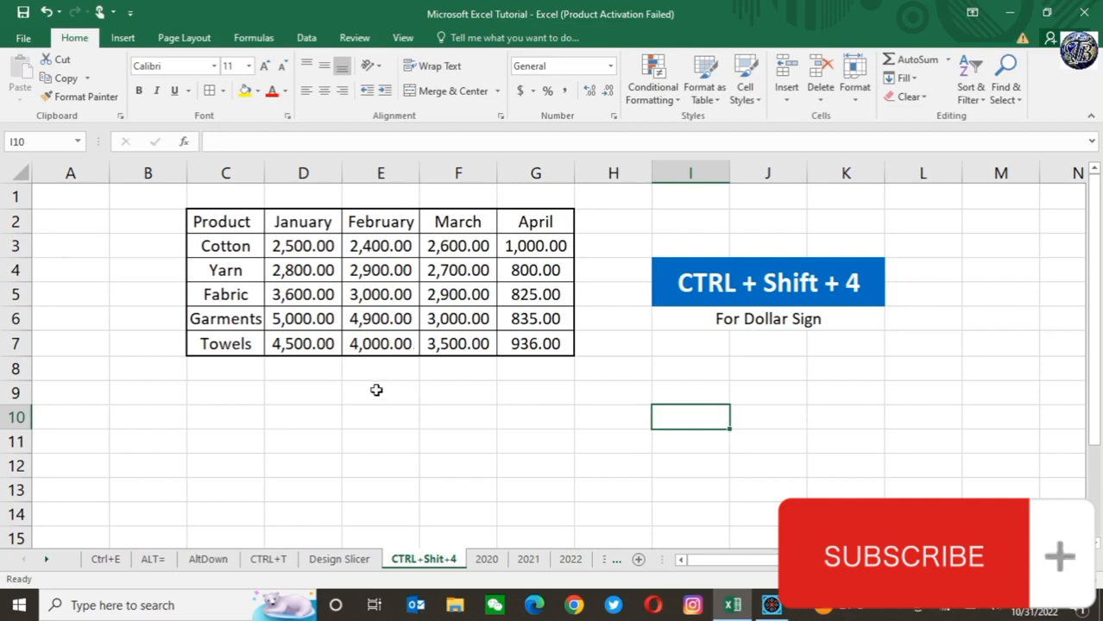
click(376, 390)
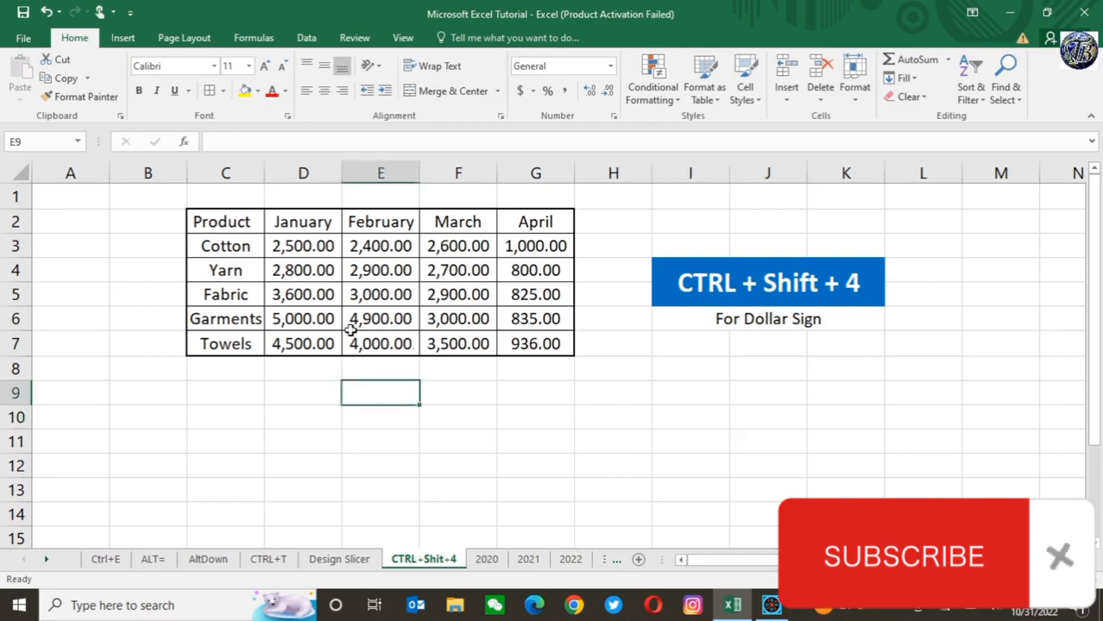
click(292, 245)
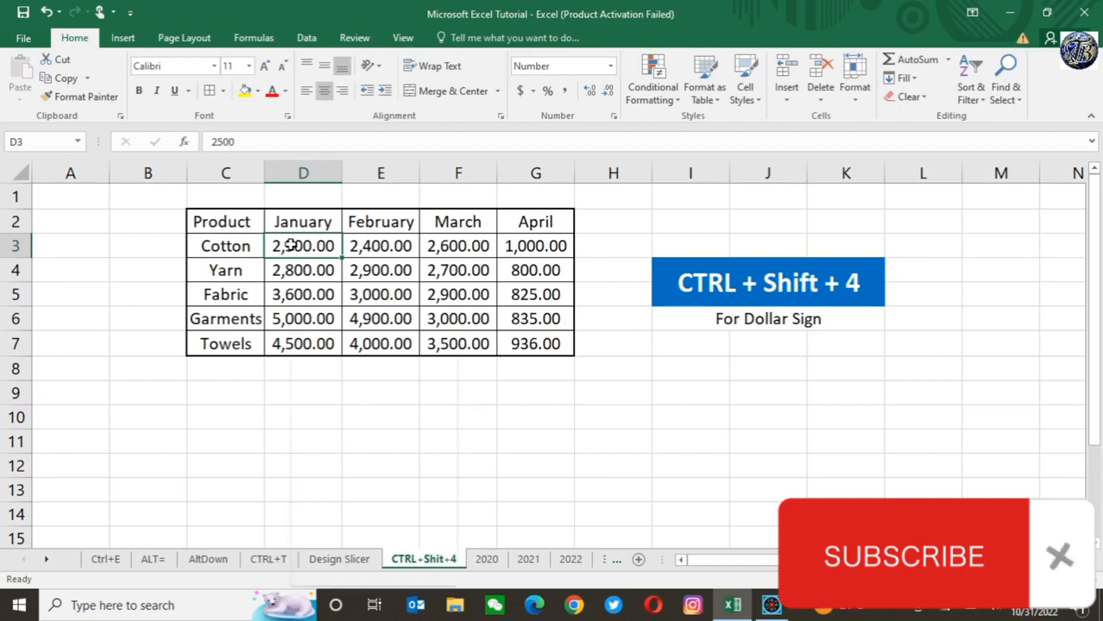
right_click(293, 246)
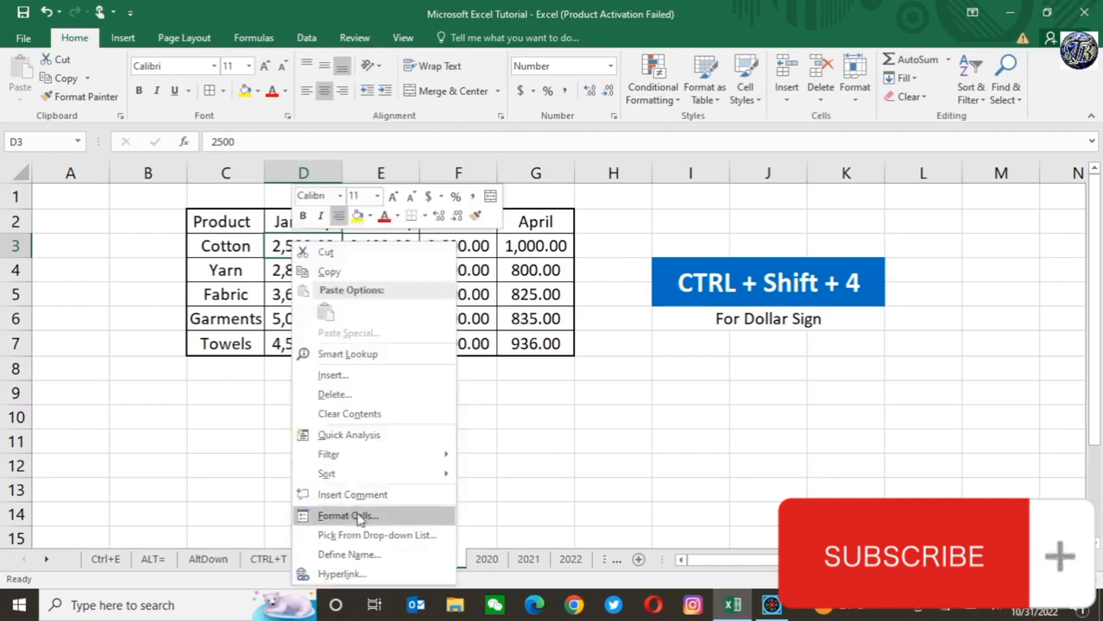
key(Escape)
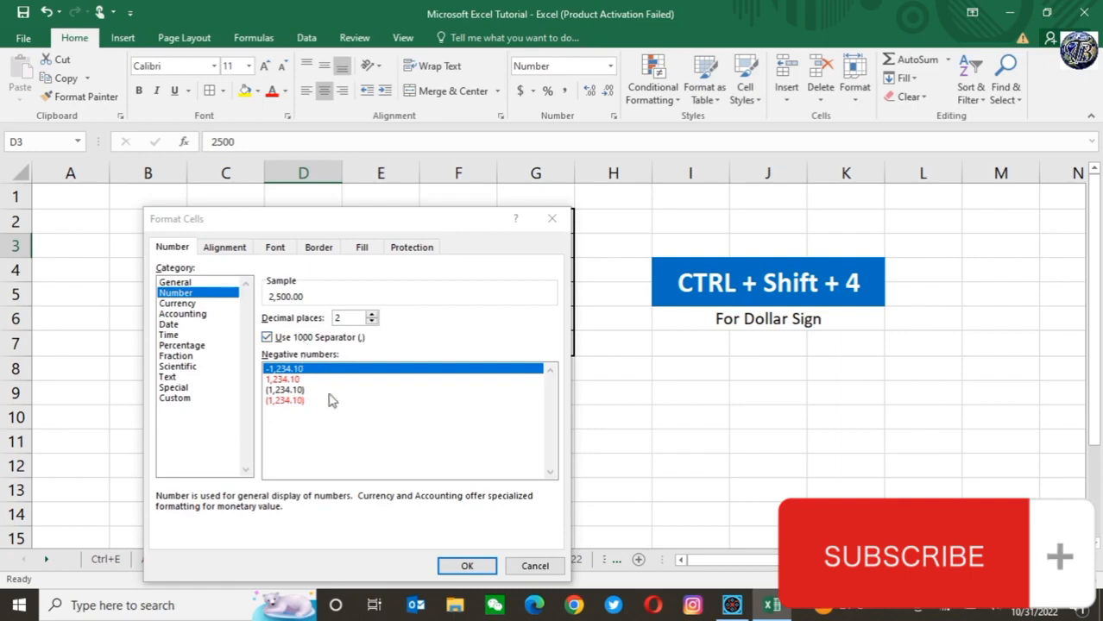
click(180, 304)
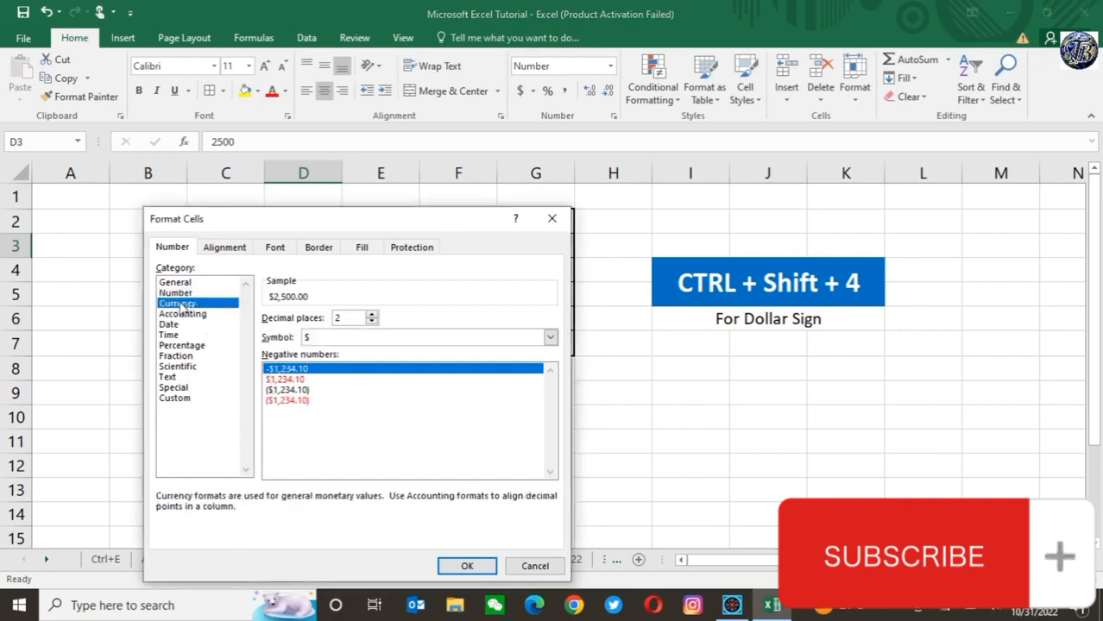
click(467, 567)
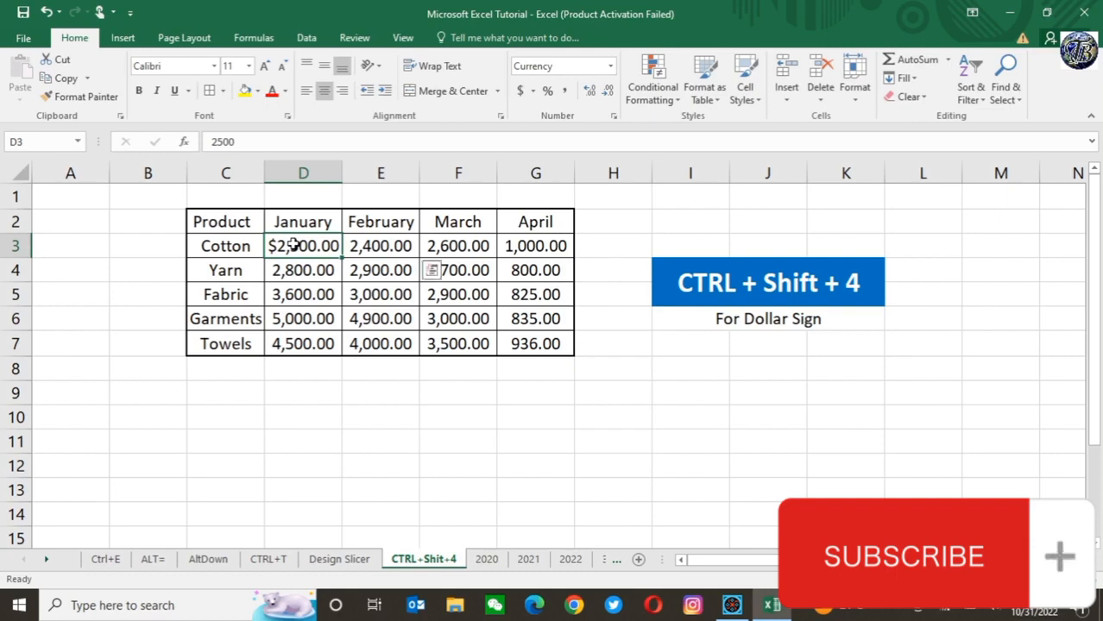
Step: Apply the dollar currency format to all monthly values in D3:G7 at once
key(shift+Right)
key(shift+Right)
key(shift+Right)
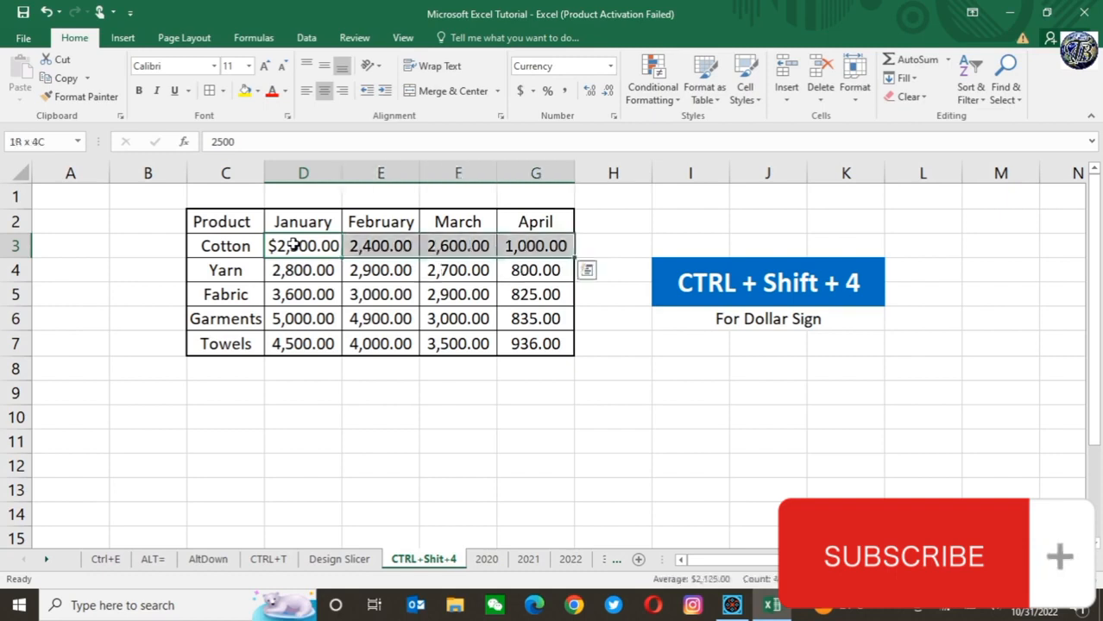
key(shift+Down)
key(shift+Down)
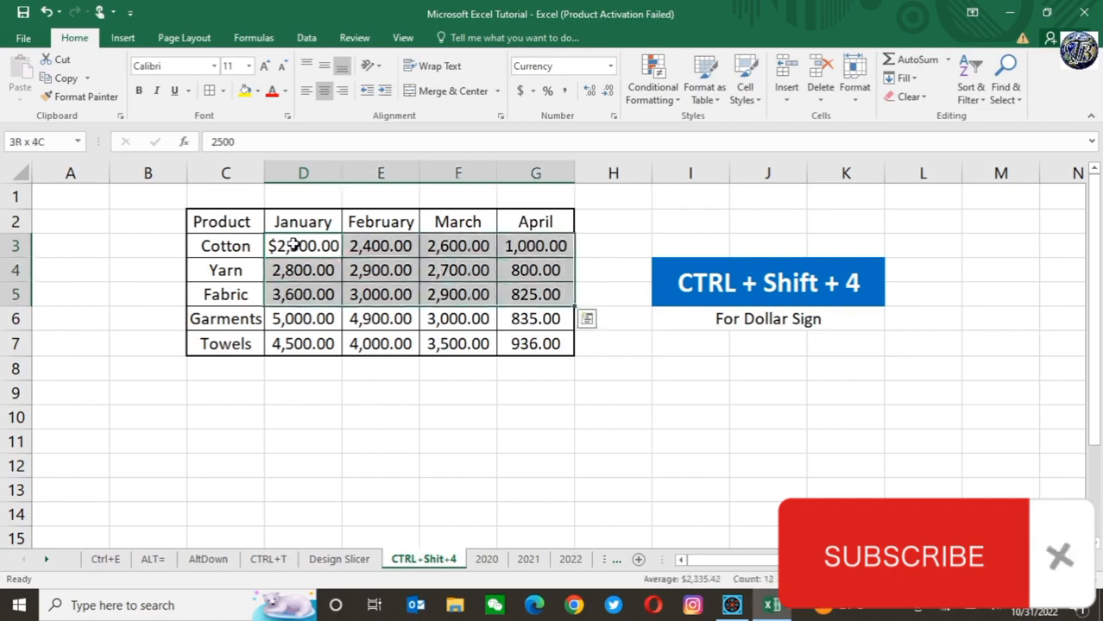
key(shift+Down)
key(shift+Down)
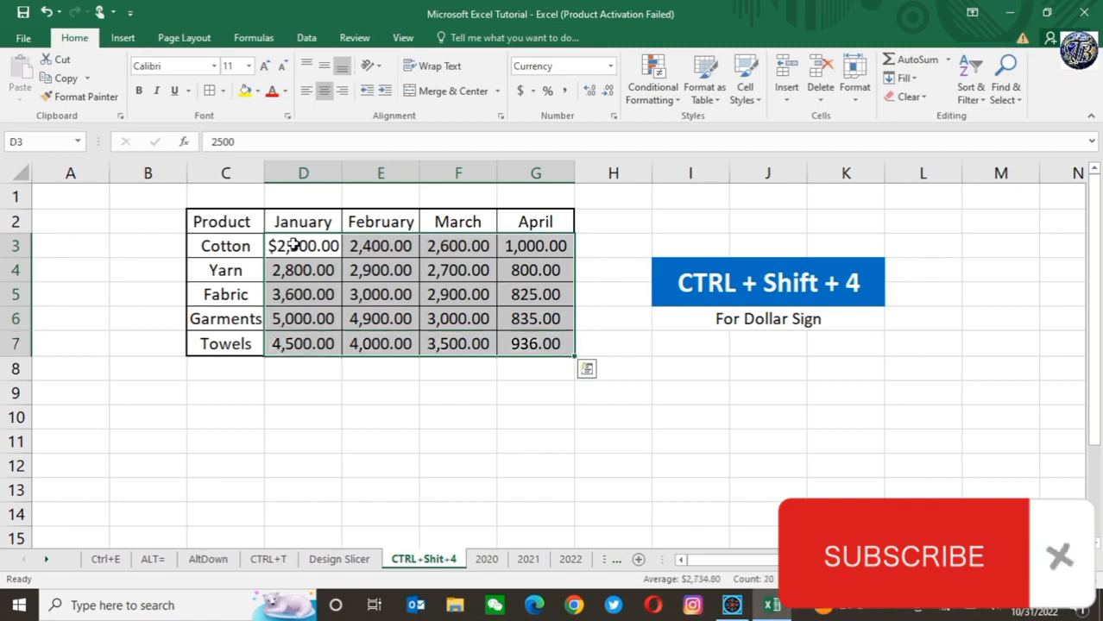
key(ctrl+shift+4)
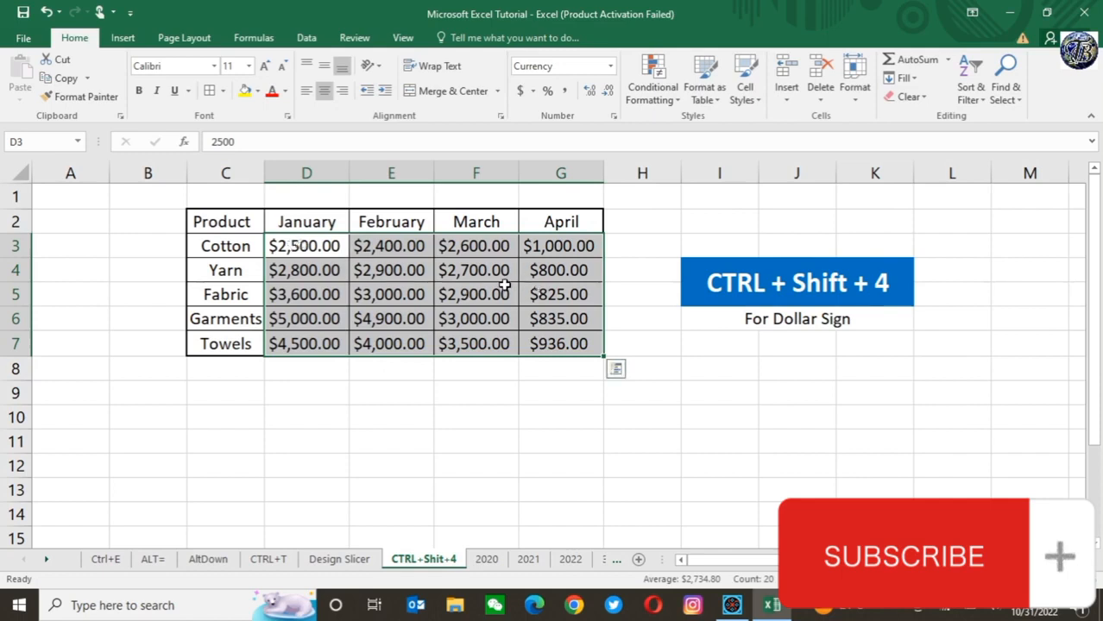
click(393, 248)
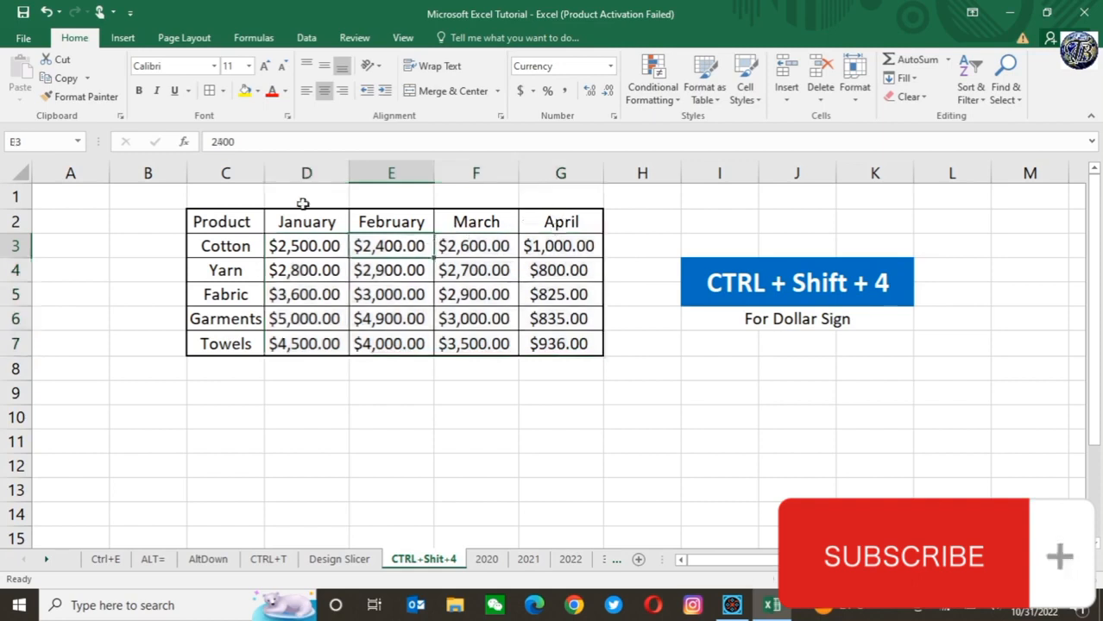
Step: Undo the currency formatting of the range D3:G7 and redo it
click(47, 13)
click(48, 13)
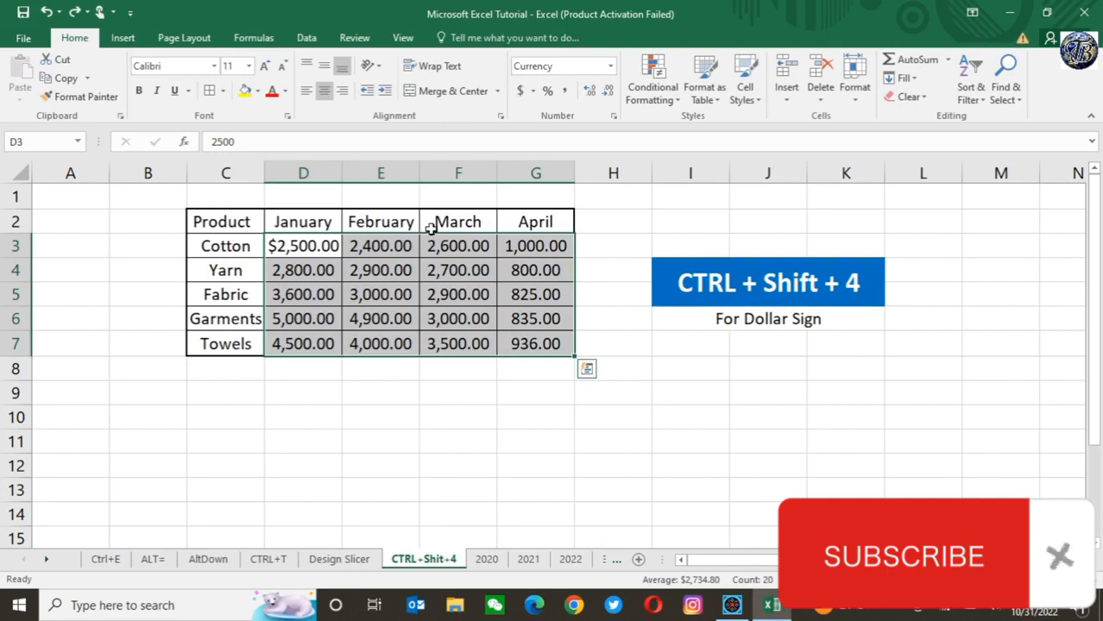
click(313, 247)
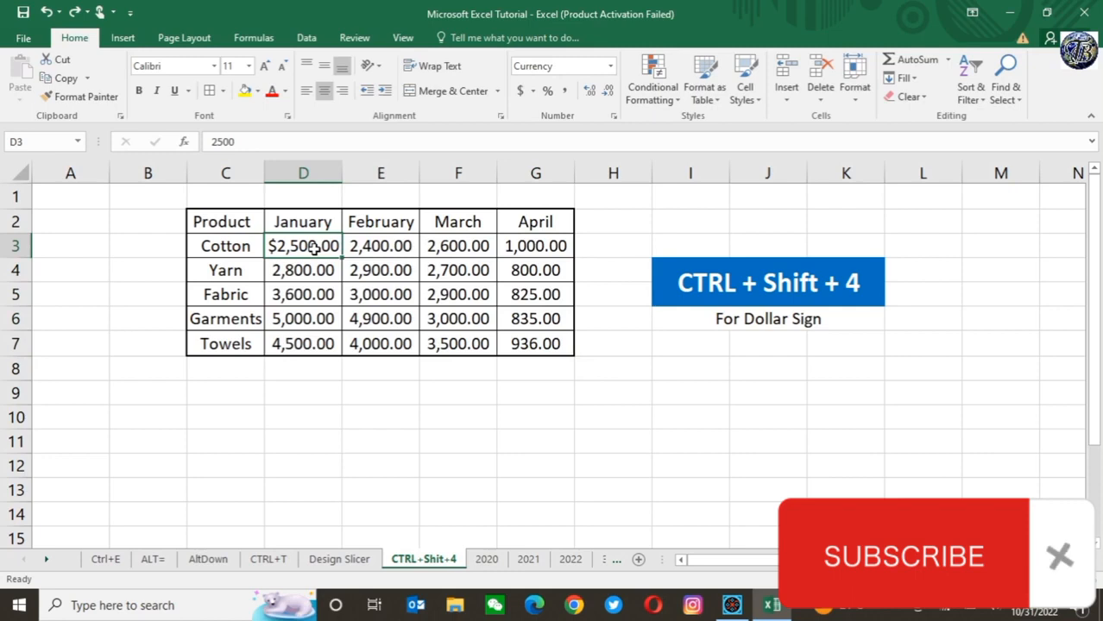
click(76, 12)
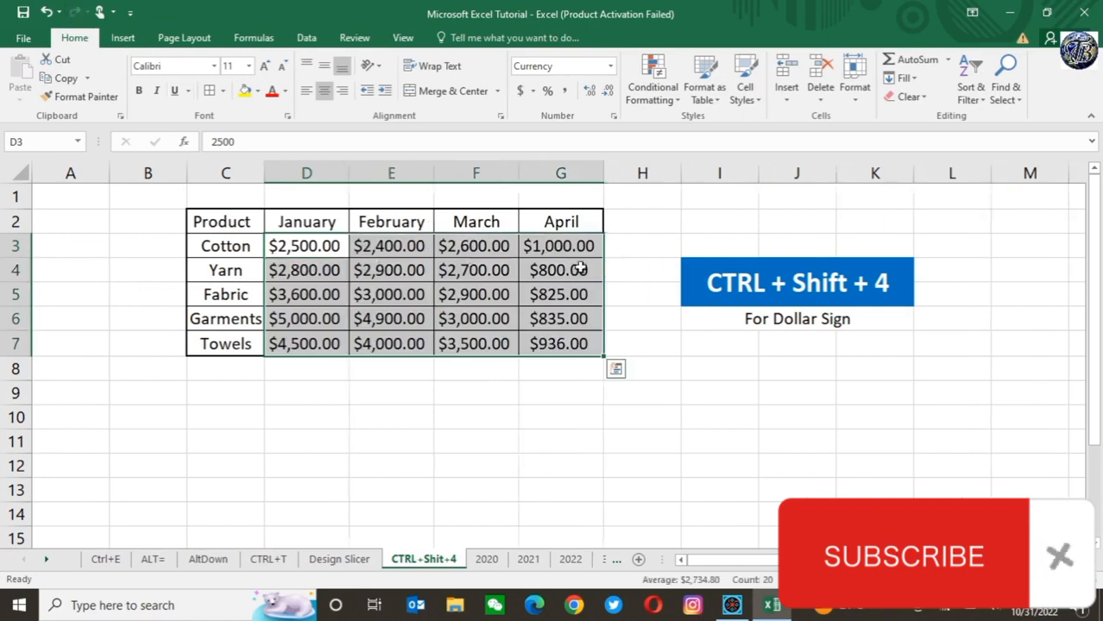
click(496, 321)
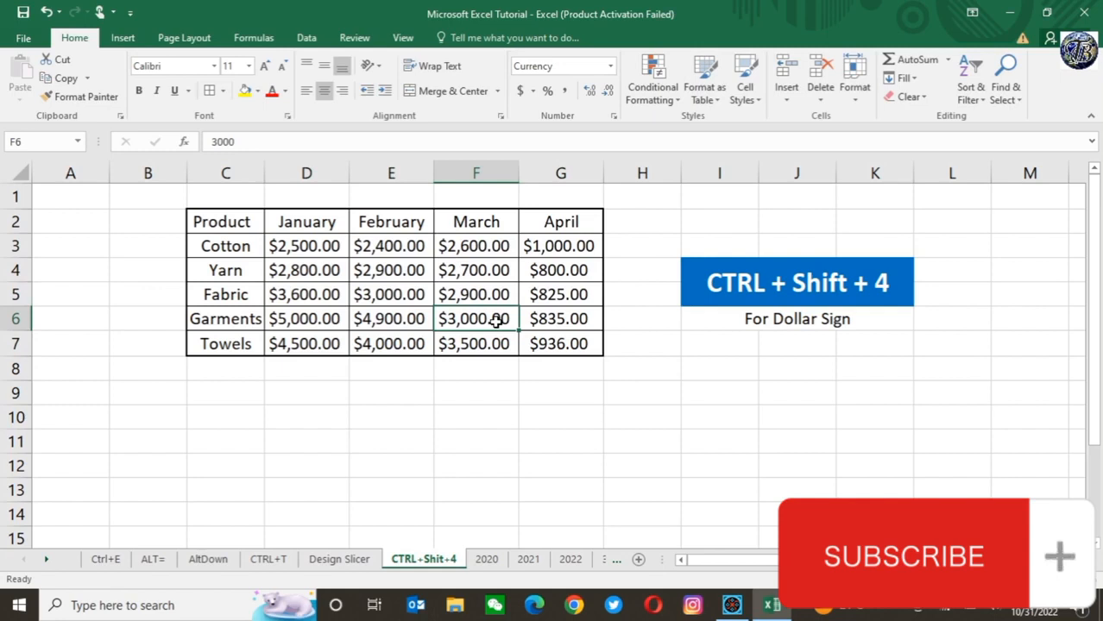
click(472, 416)
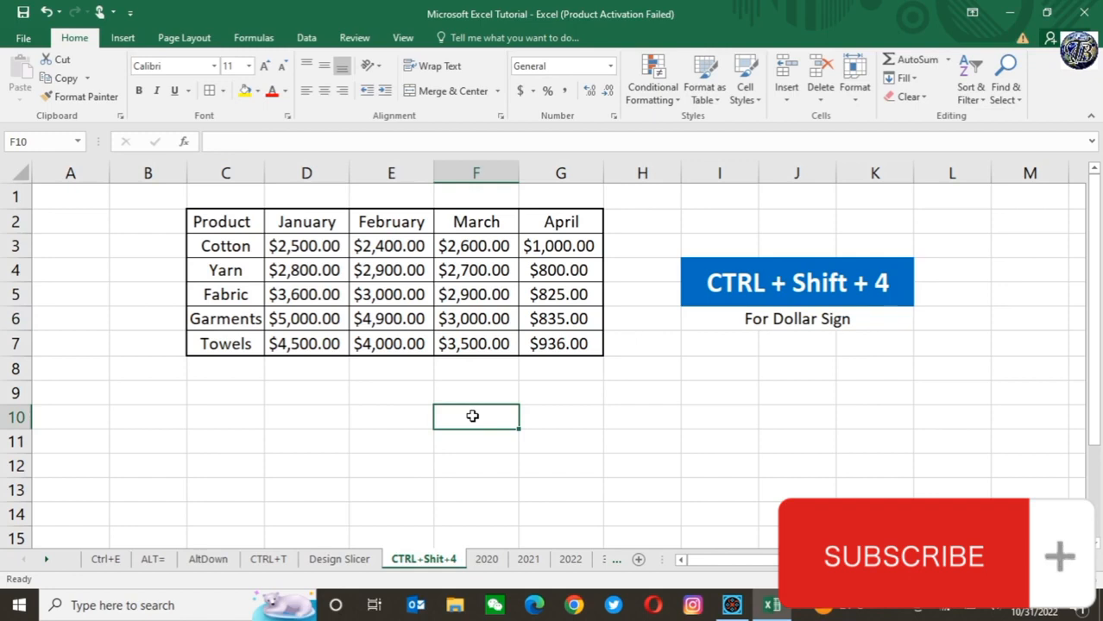